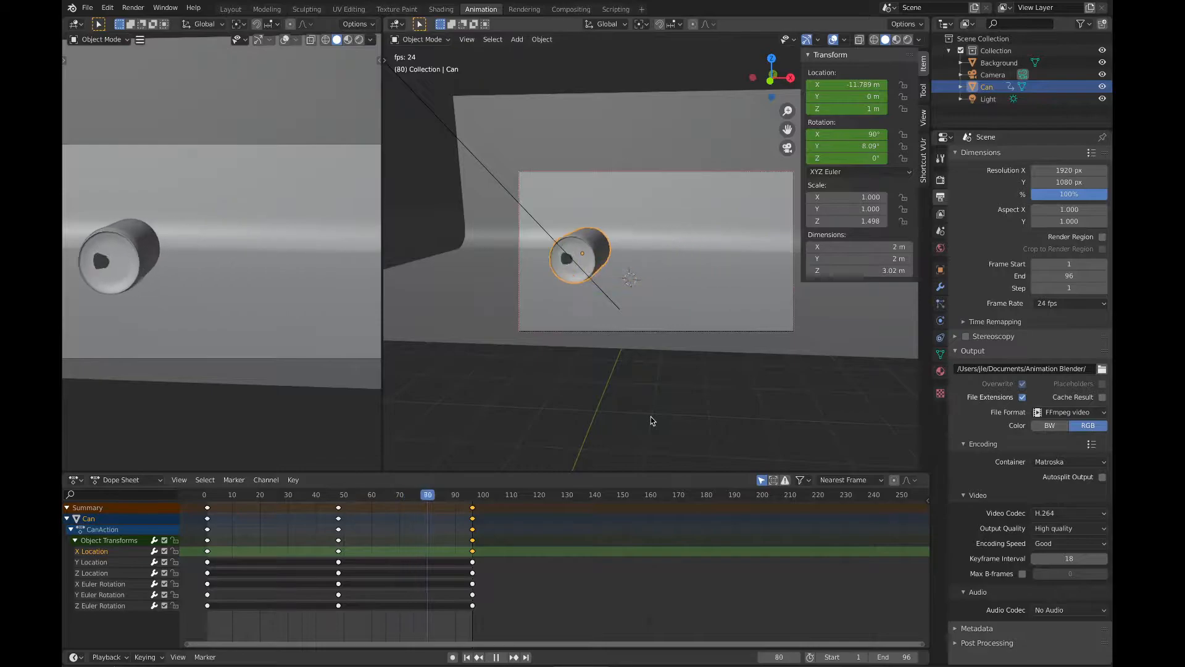
Step: Stop the animation playback and hide the Background object, working from the top view
key("space")
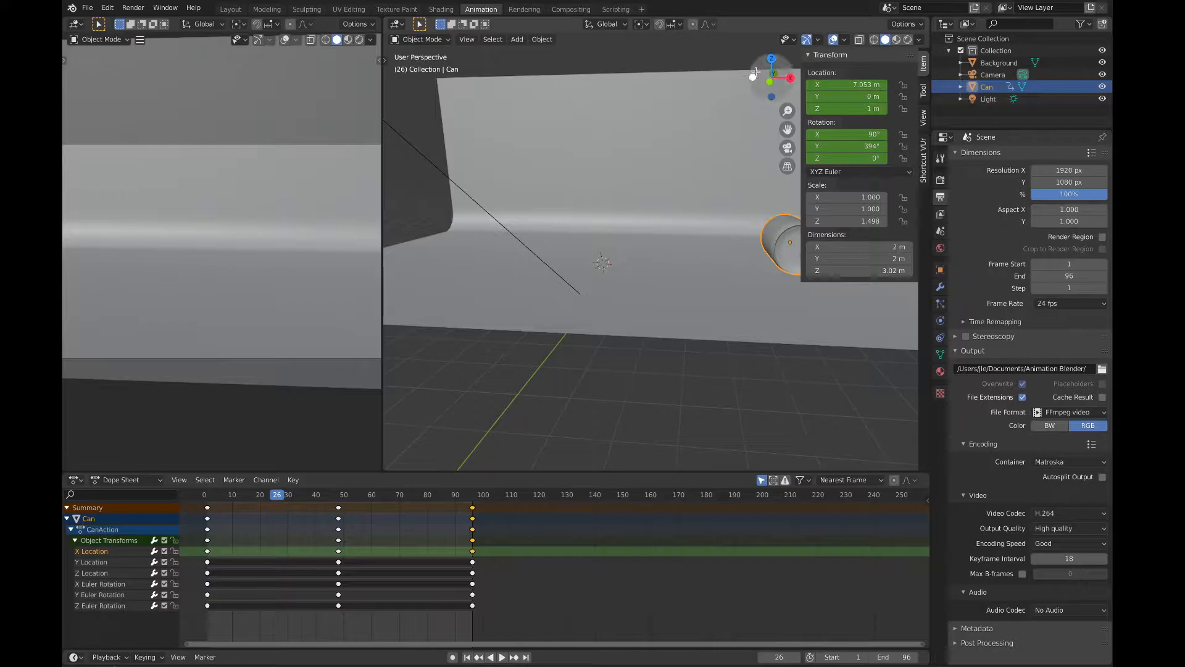
left_click(771, 58)
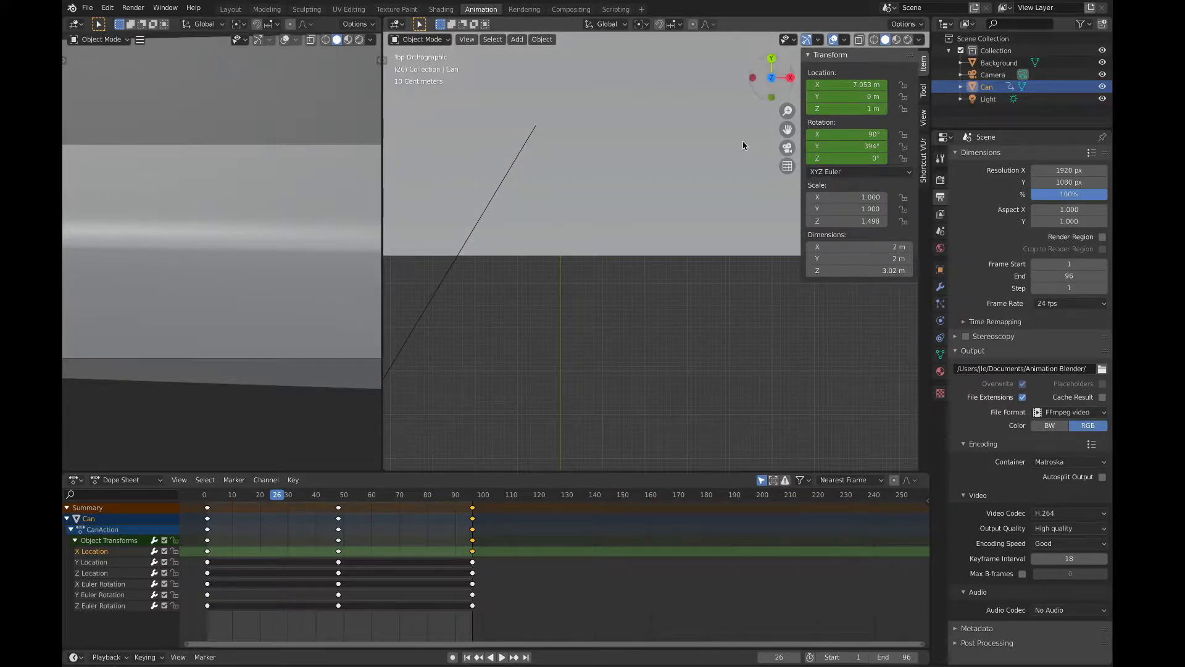
left_click_drag(790, 113, 790, 181)
left_click_drag(788, 128, 790, 187)
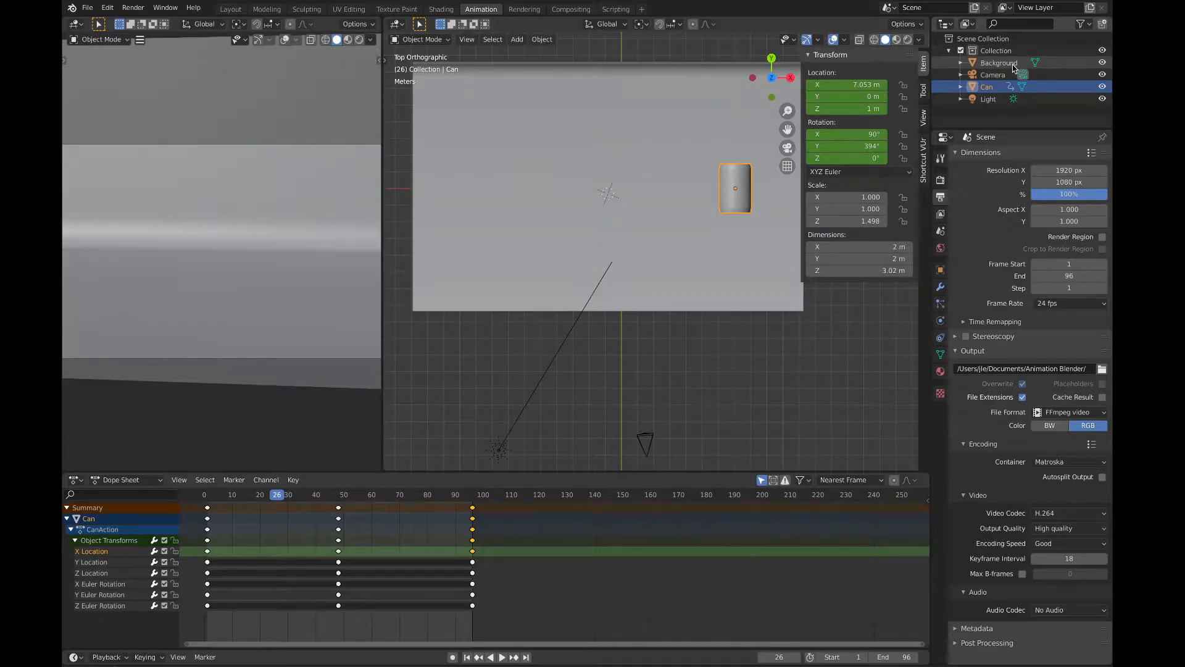
left_click(1103, 63)
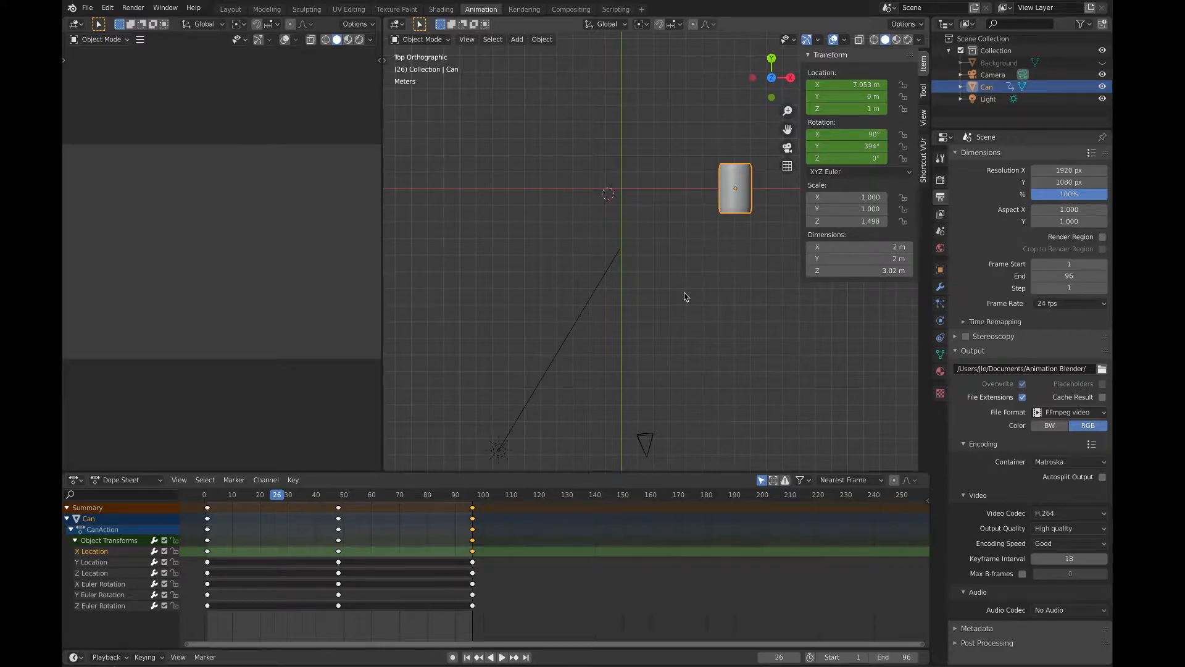
Step: Add a Path curve and scale it uniformly to about 4.66, giving a length of about 18.6 m
key("shift+a")
mouse_move(684, 297)
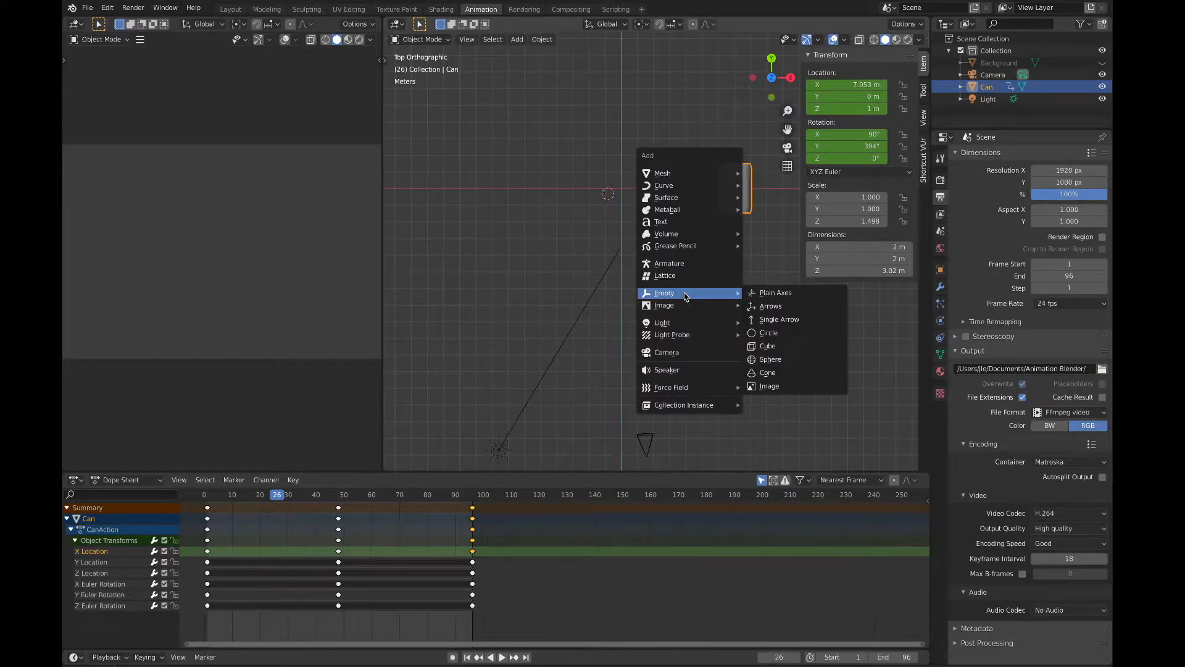
mouse_move(699, 176)
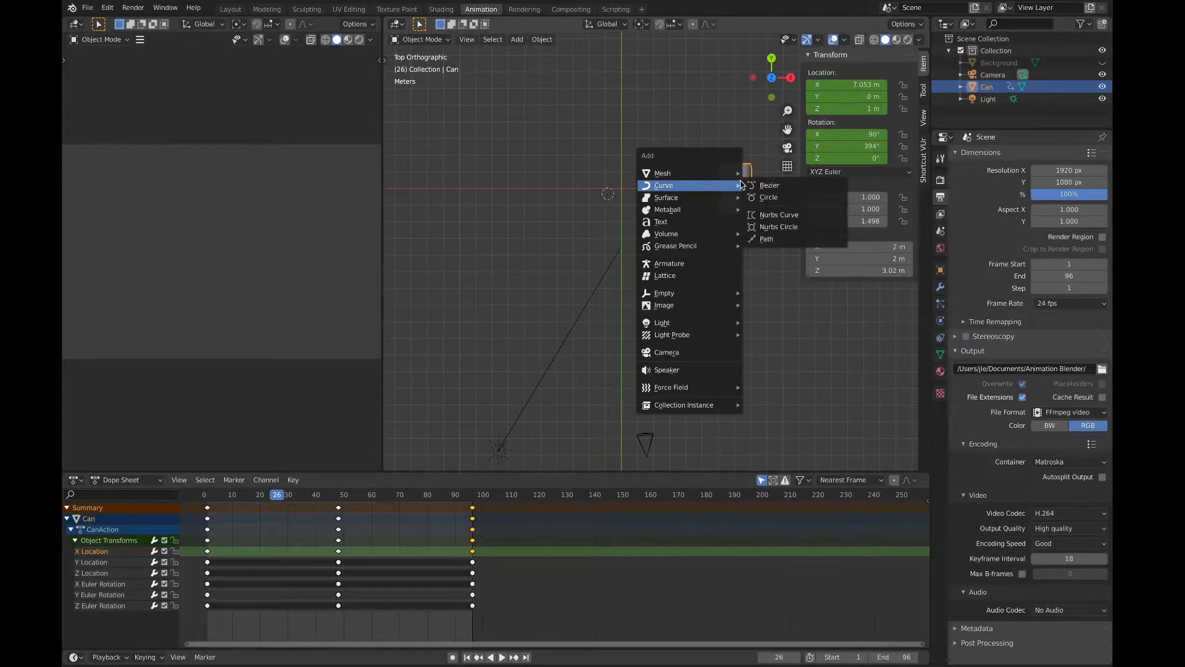
left_click(775, 240)
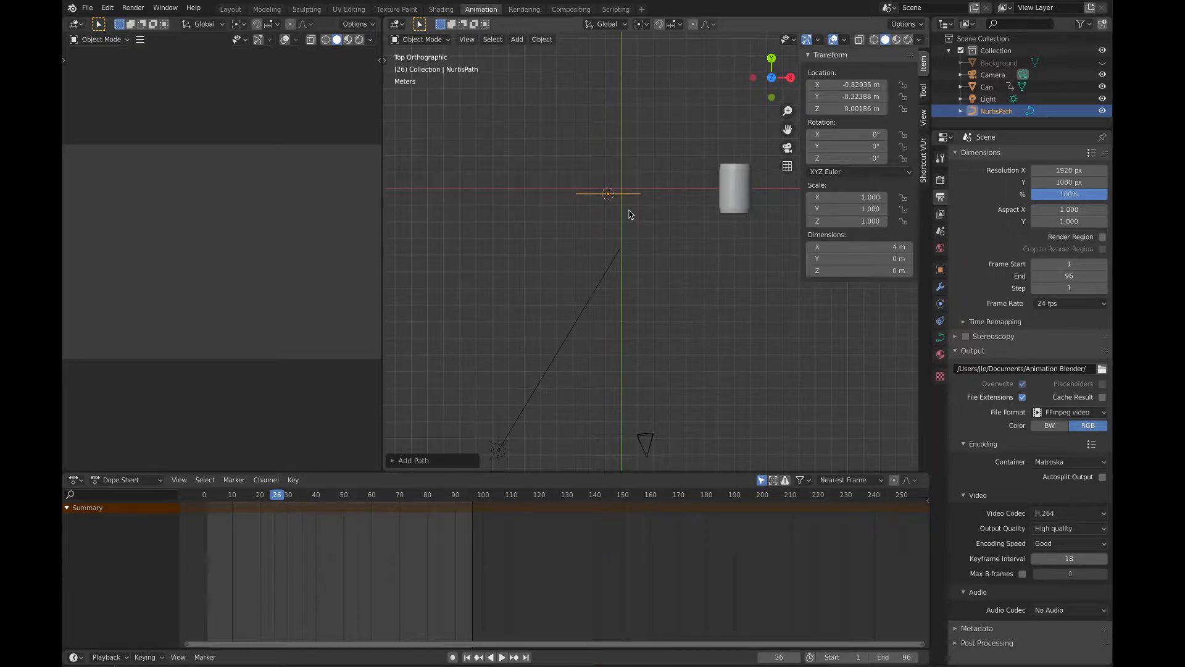
key("s")
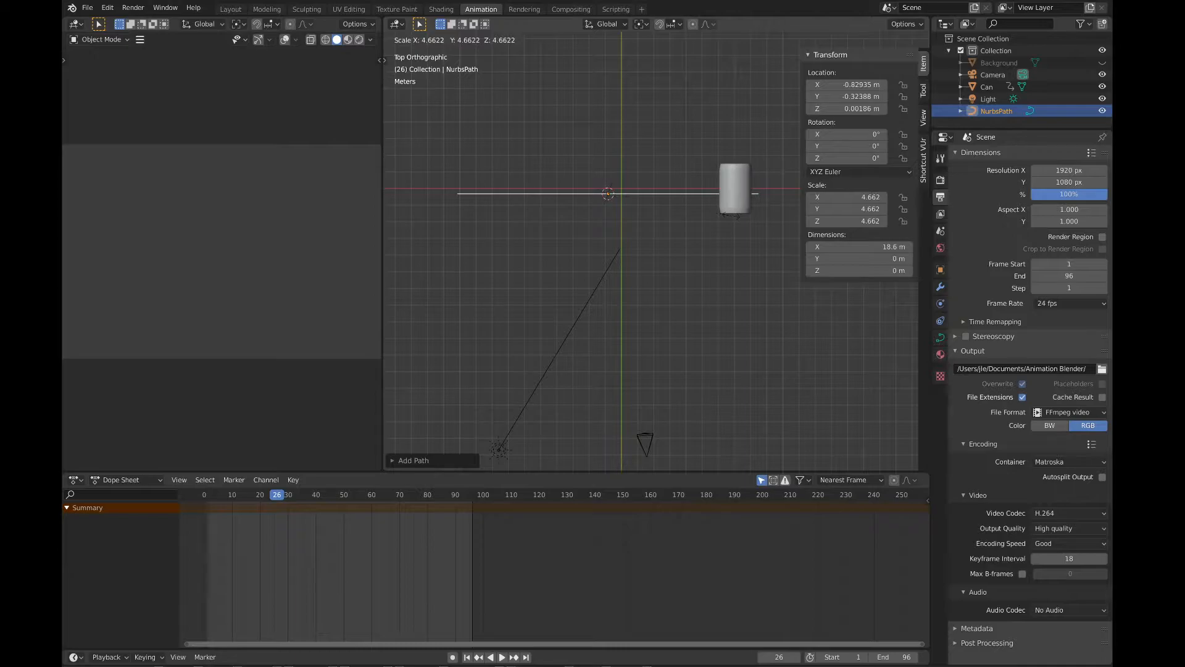
left_click(732, 215)
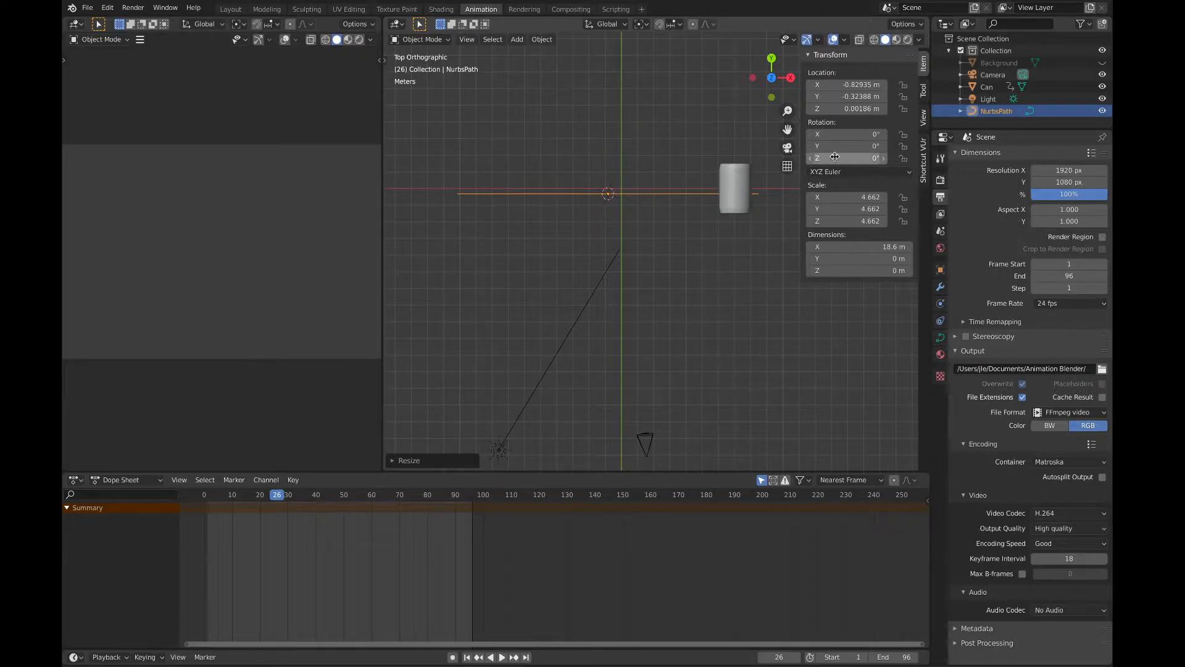
Step: Rename the new path object to CameraPath
double_click(996, 114)
key("BackSpace")
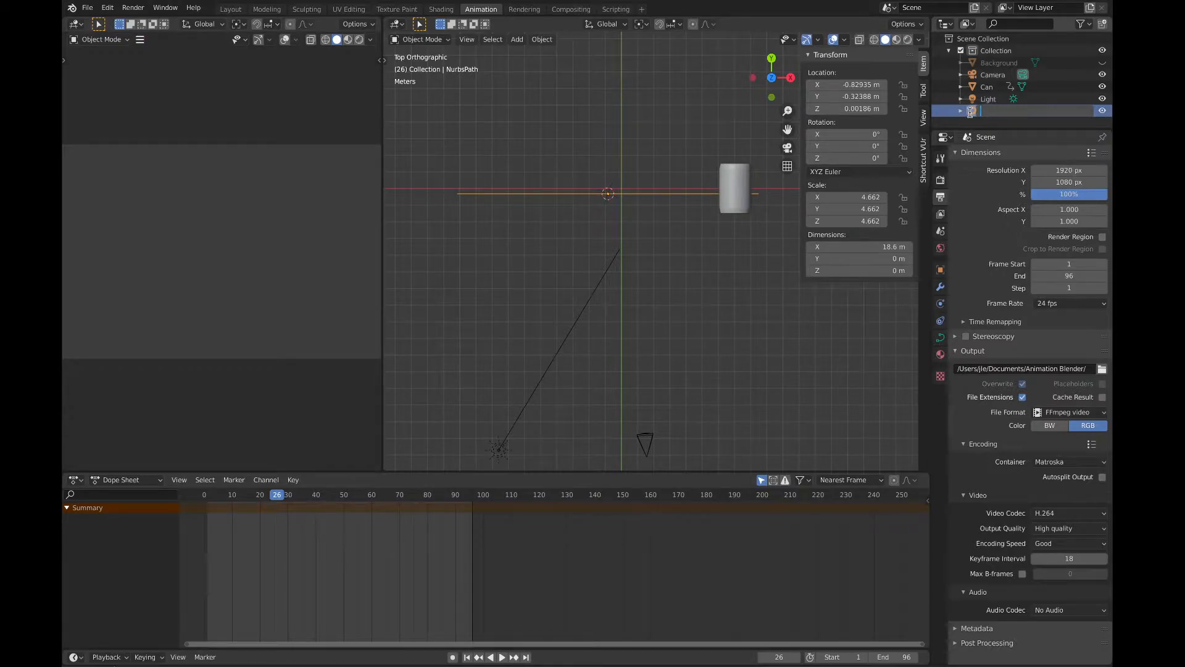
type("CameraPath")
key("Return")
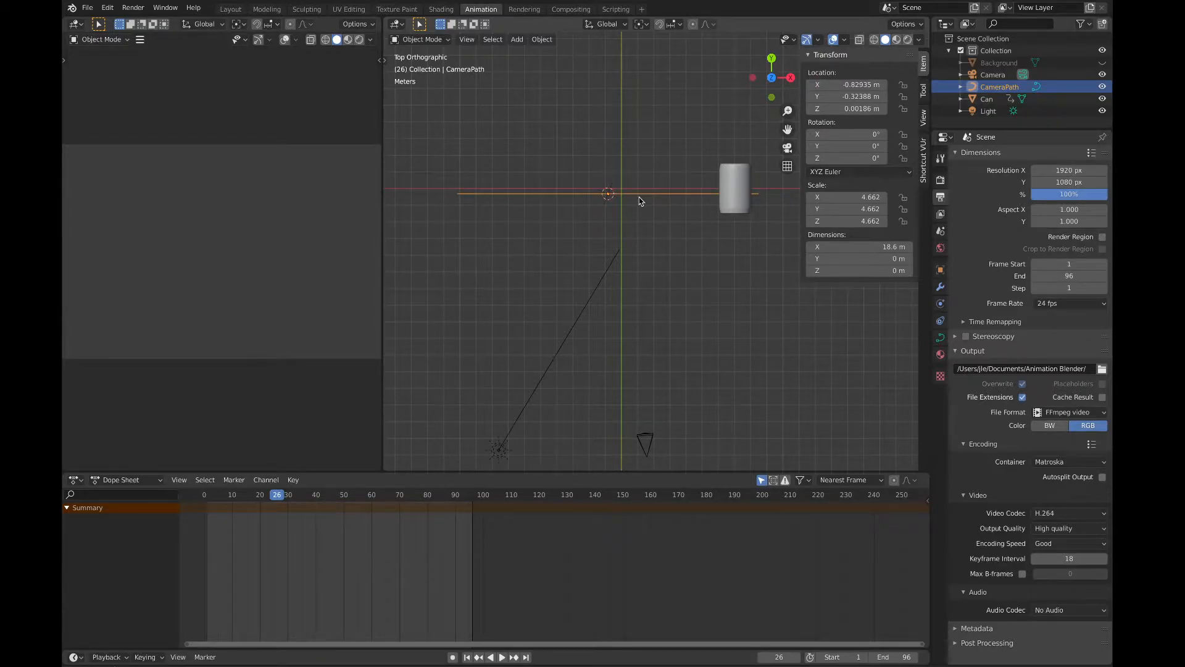
Step: In Edit Mode, move the path's second control point to about X -1.07, Y -1.53 m and its middle one to about X 0.17, Y -3.4 m
key("Tab")
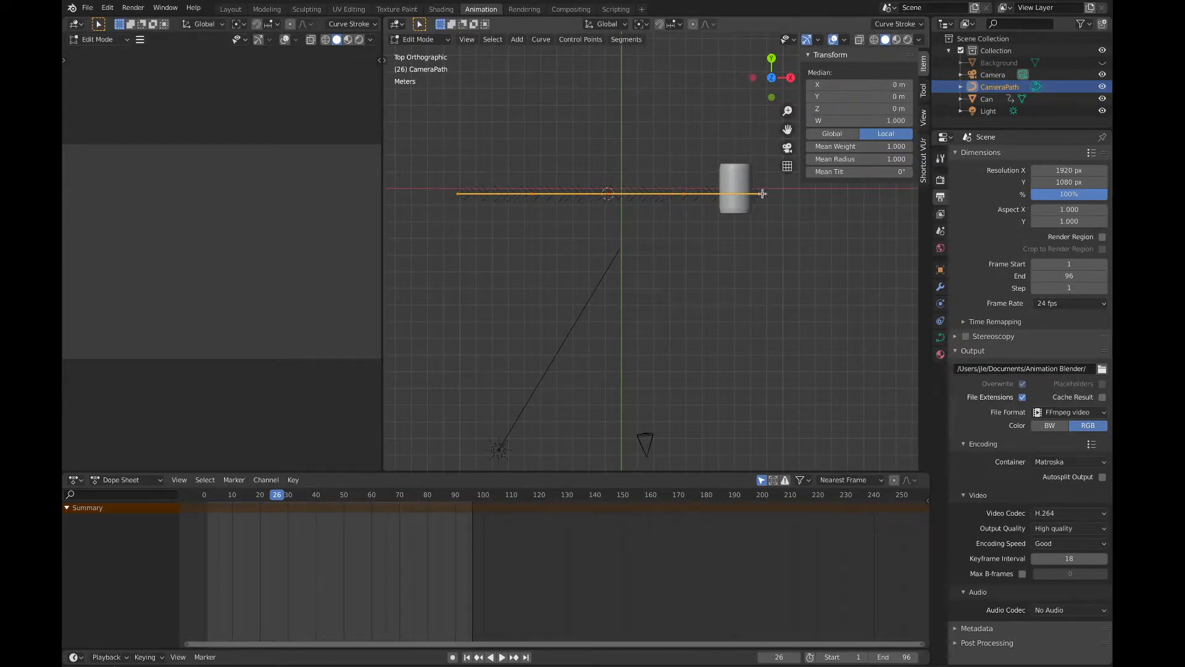
left_click(532, 193)
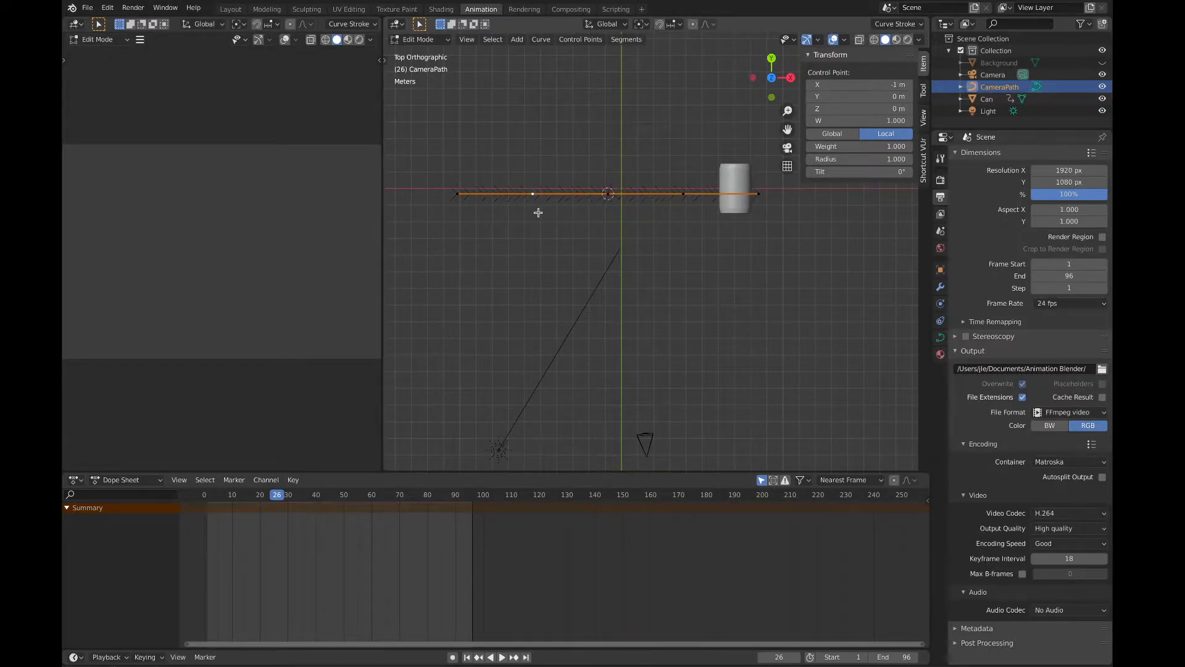
key("g")
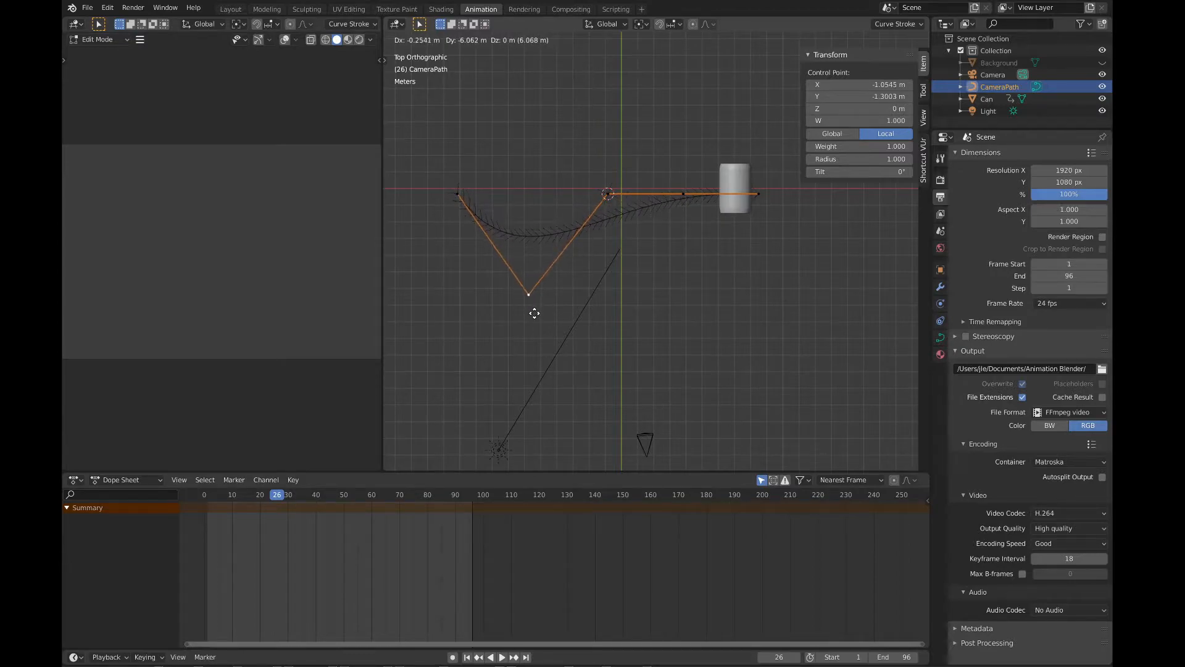
left_click(533, 330)
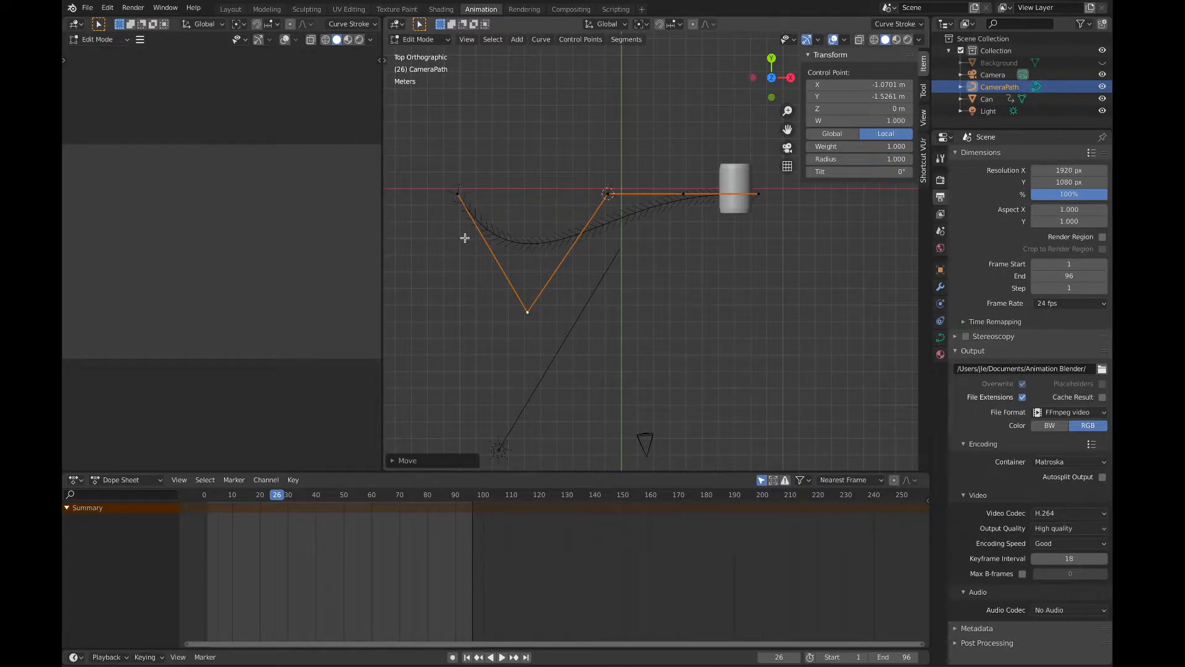
left_click(610, 196)
key("g")
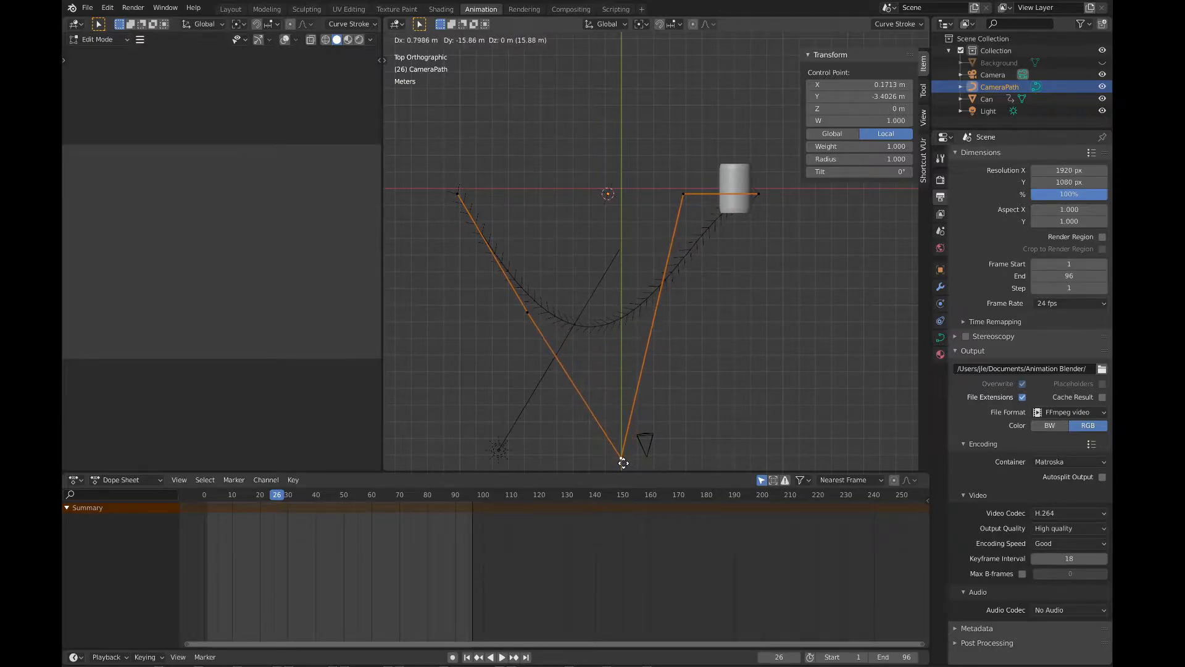
left_click(623, 461)
Step: Move the path's fourth control point to about X 4.69, Y -2.48 m and its end point beyond the can to about X 3.27, Y 0.02 m
left_click(687, 195)
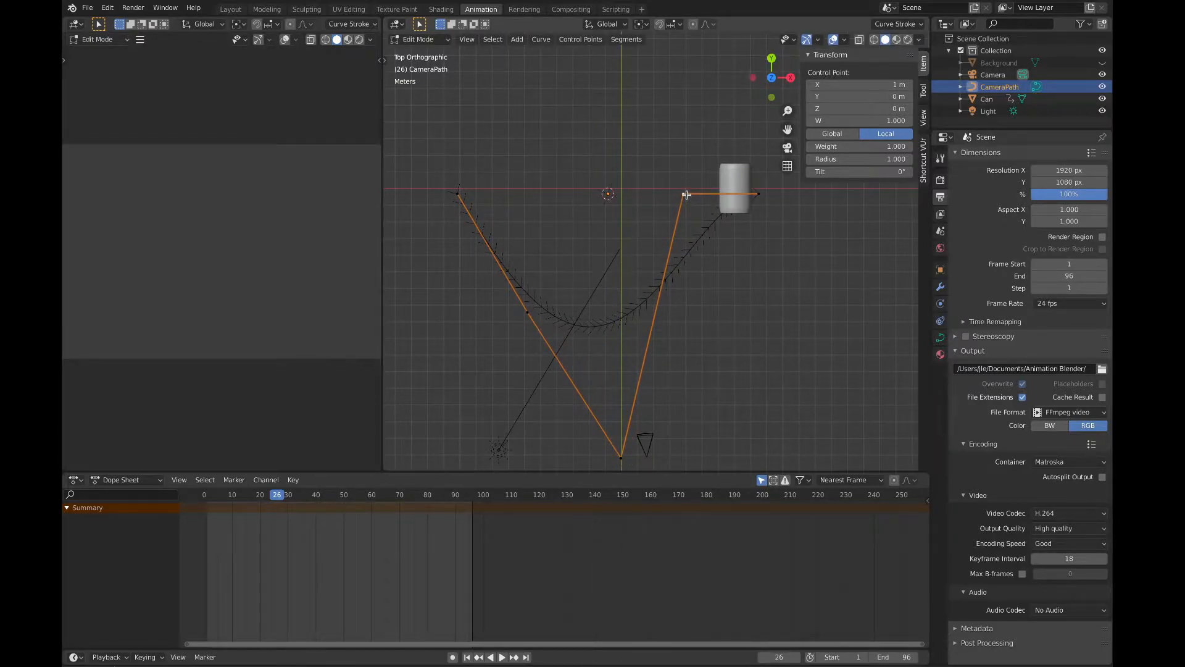
key("g")
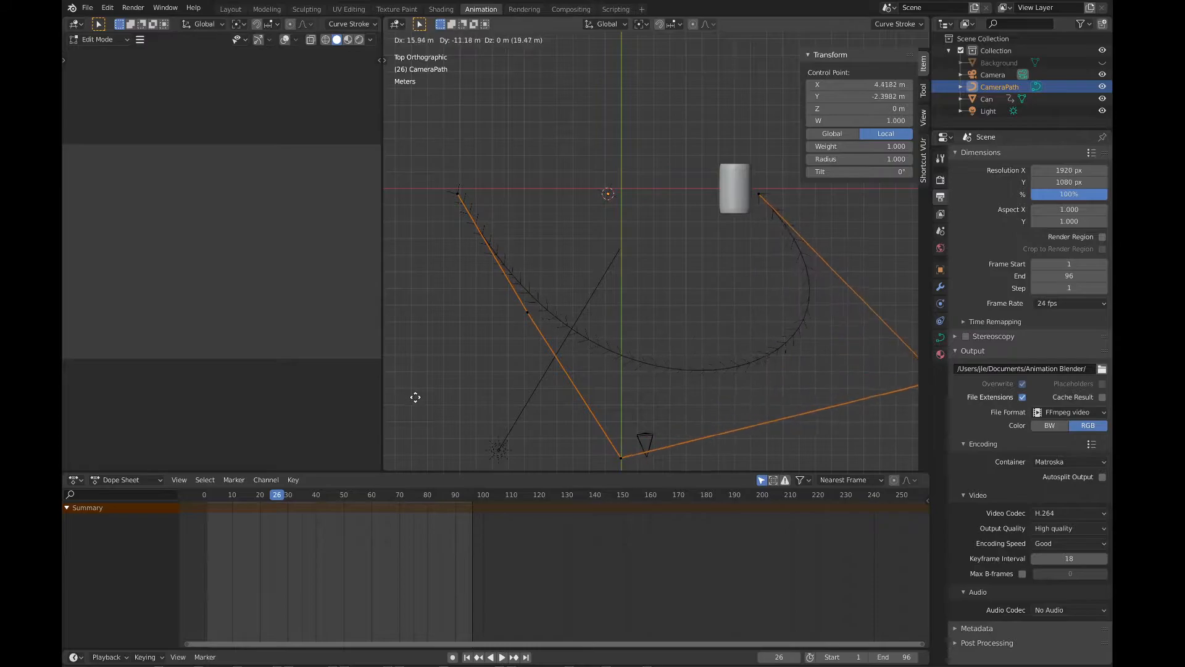
left_click(428, 402)
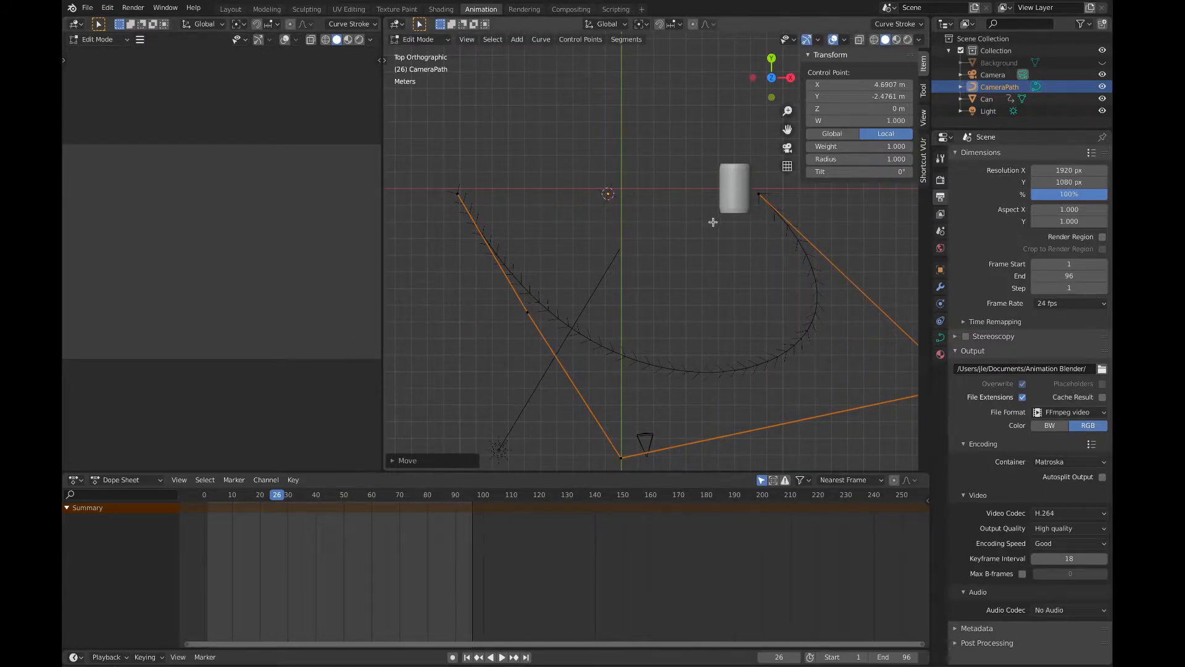
left_click(758, 194)
key("g")
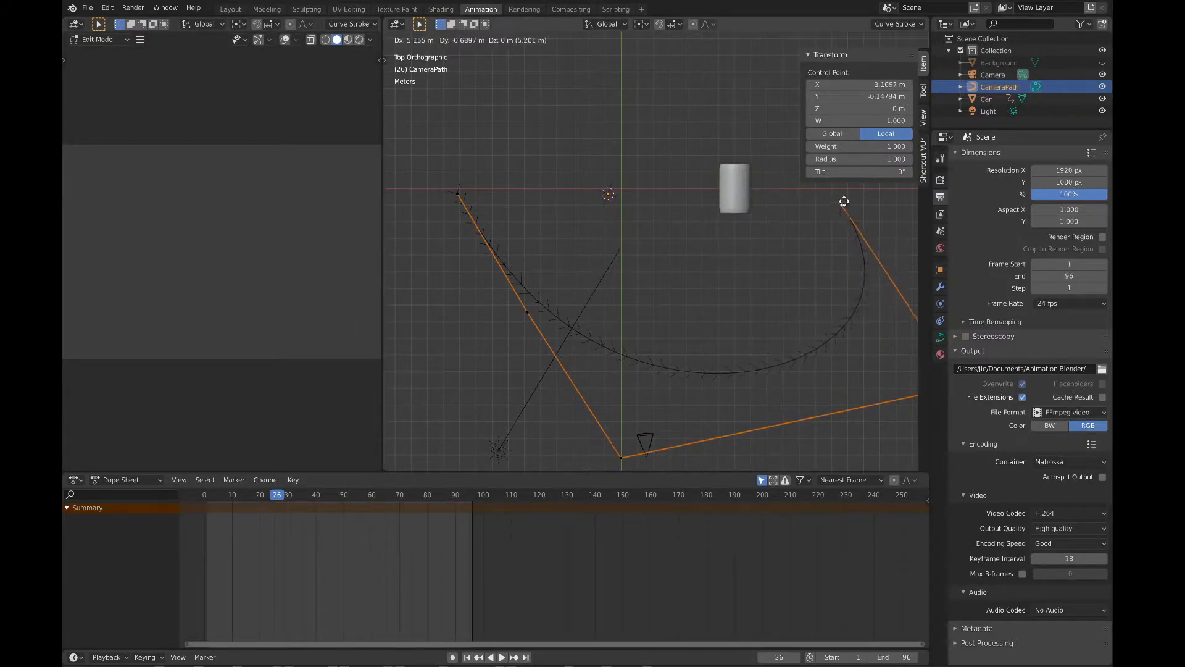
left_click(855, 190)
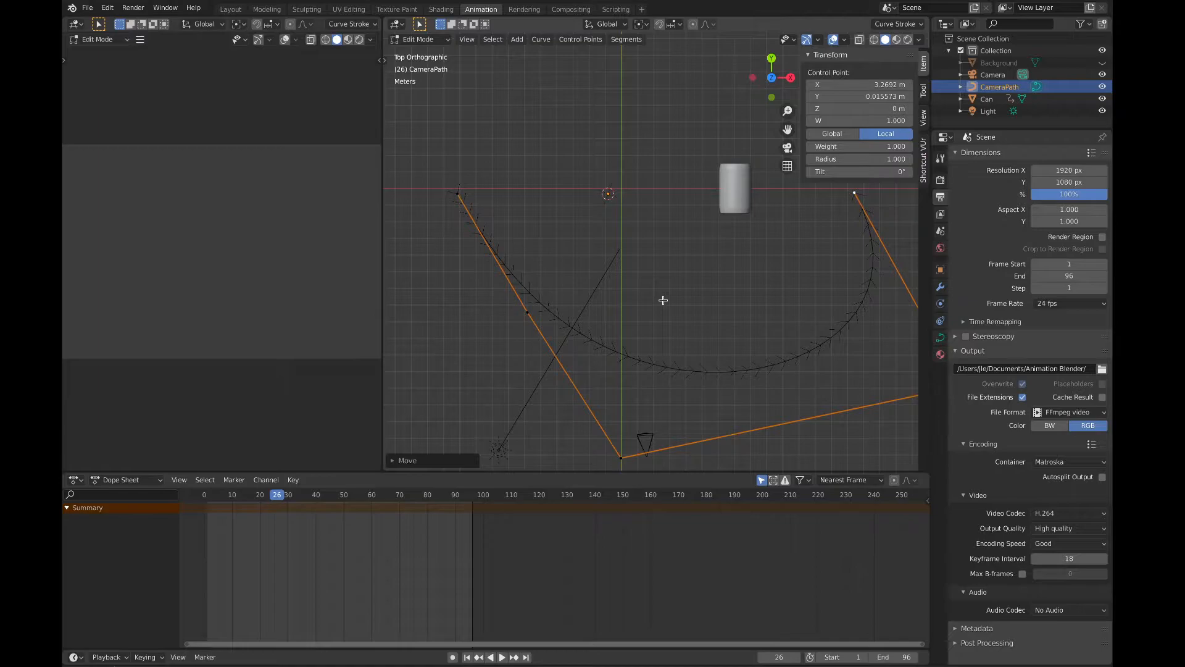
left_click(458, 195)
middle_click_drag(487, 235, 489, 237)
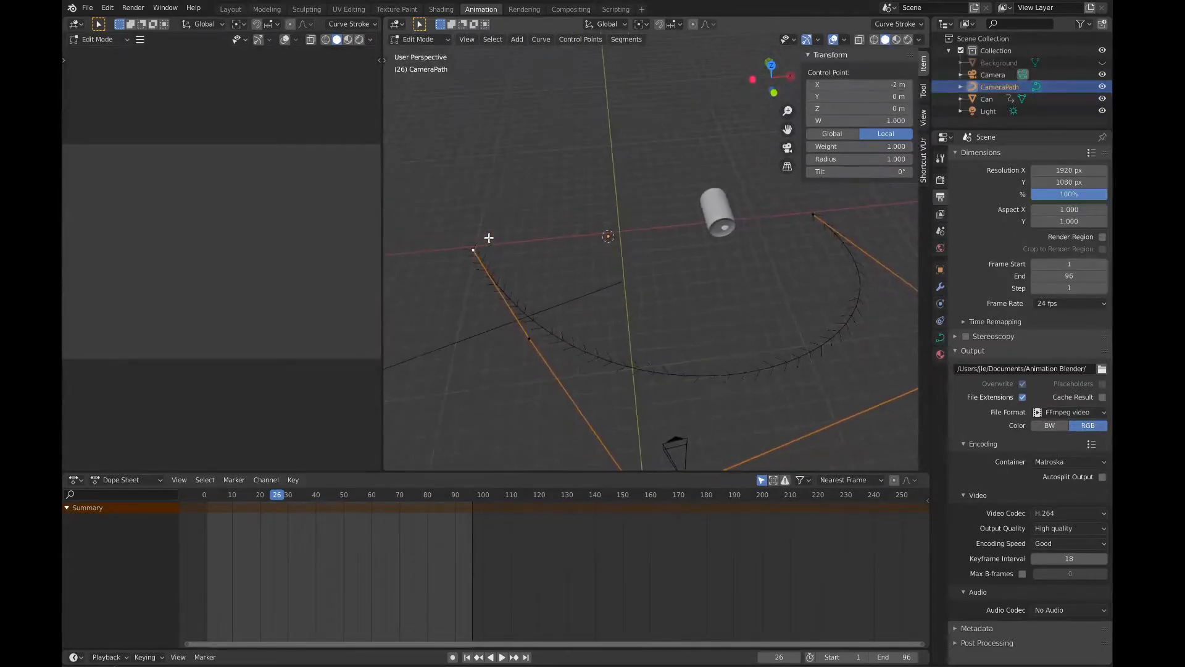
key("g")
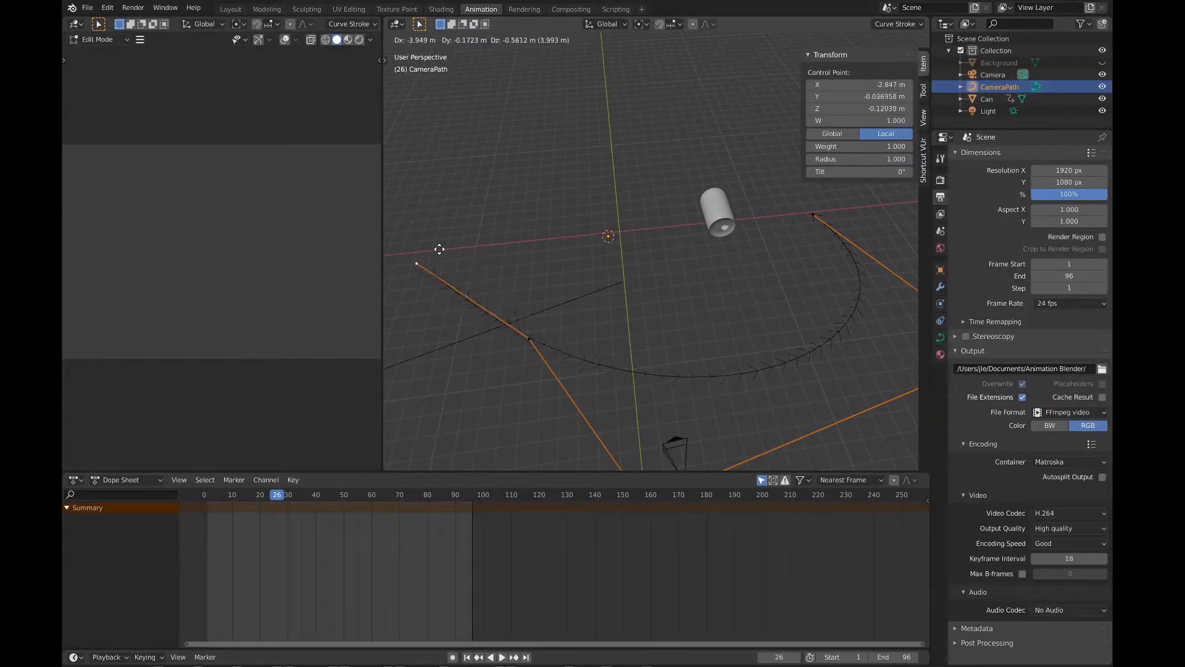
left_click(511, 240)
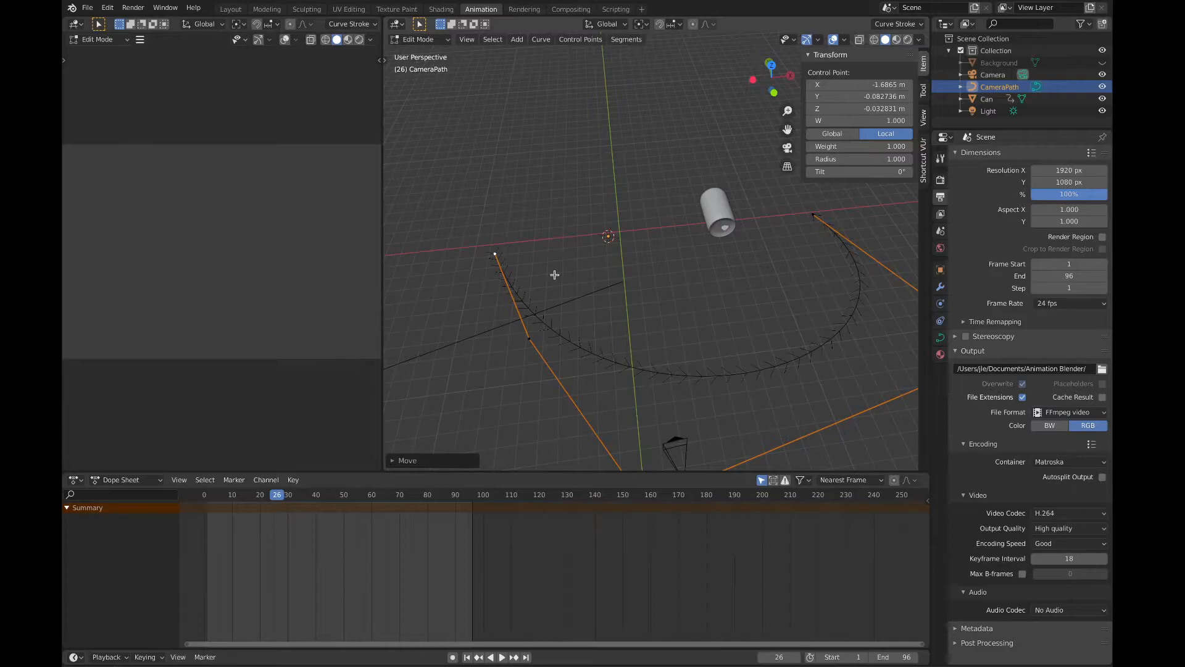
key("KP_1")
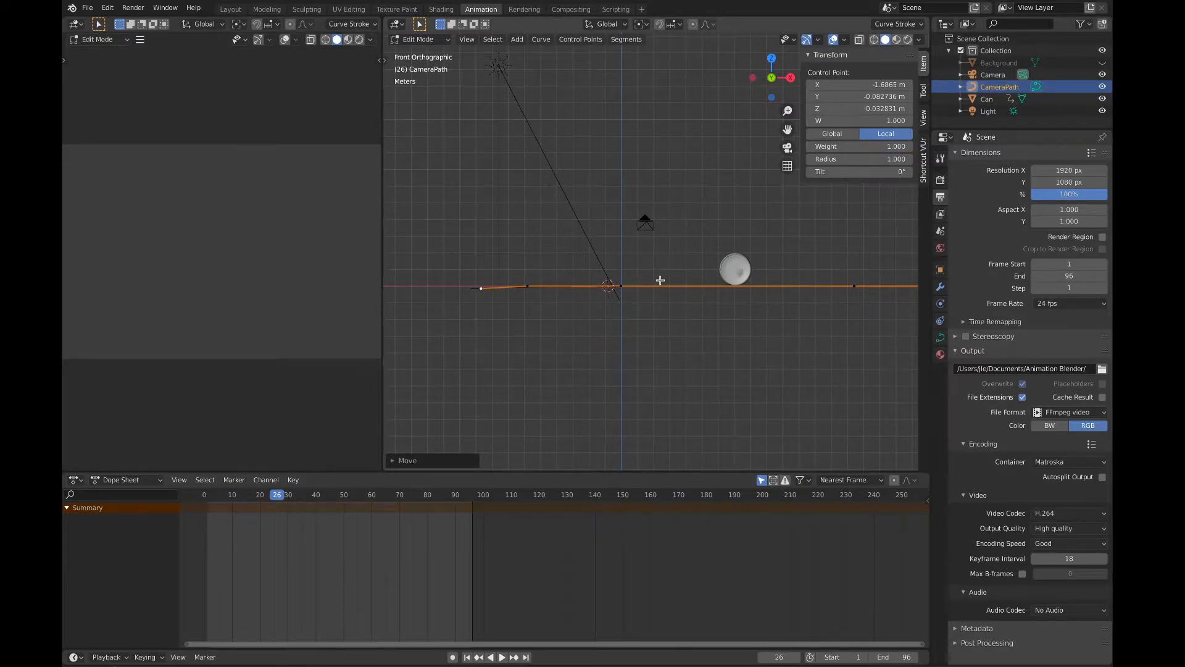
key("ctrl+z")
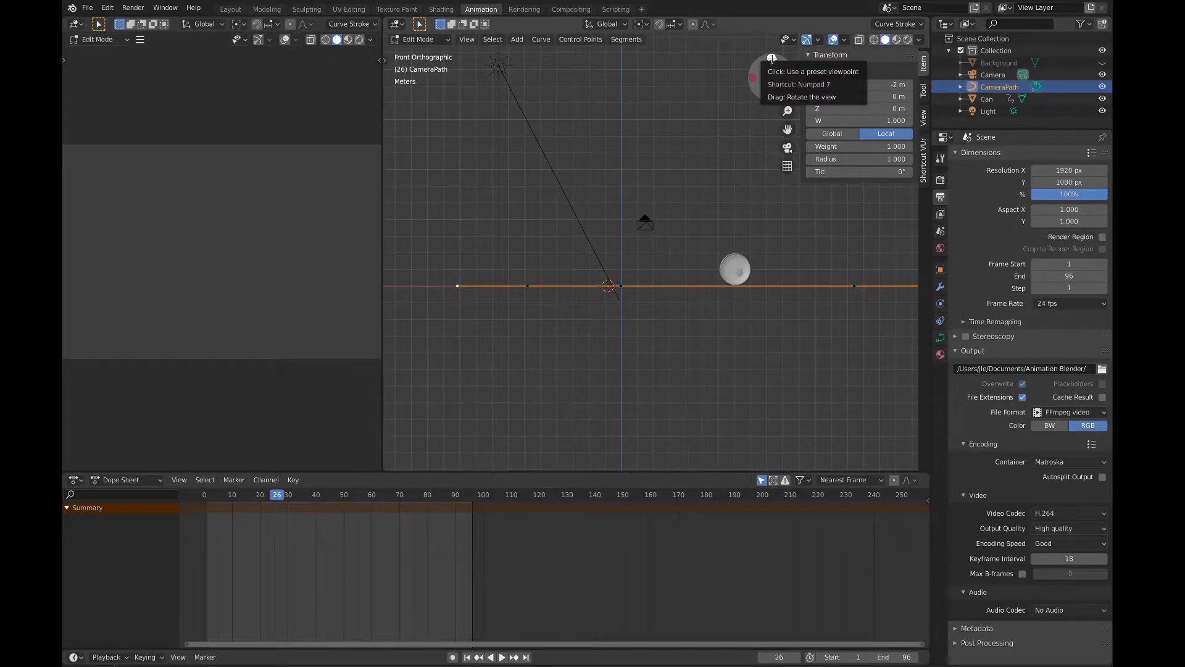
Step: From the top view, move the path's start point to about X -1.65 m and its second point to about X -1.38, Y -2.21 m, and leave Edit Mode
left_click(772, 55)
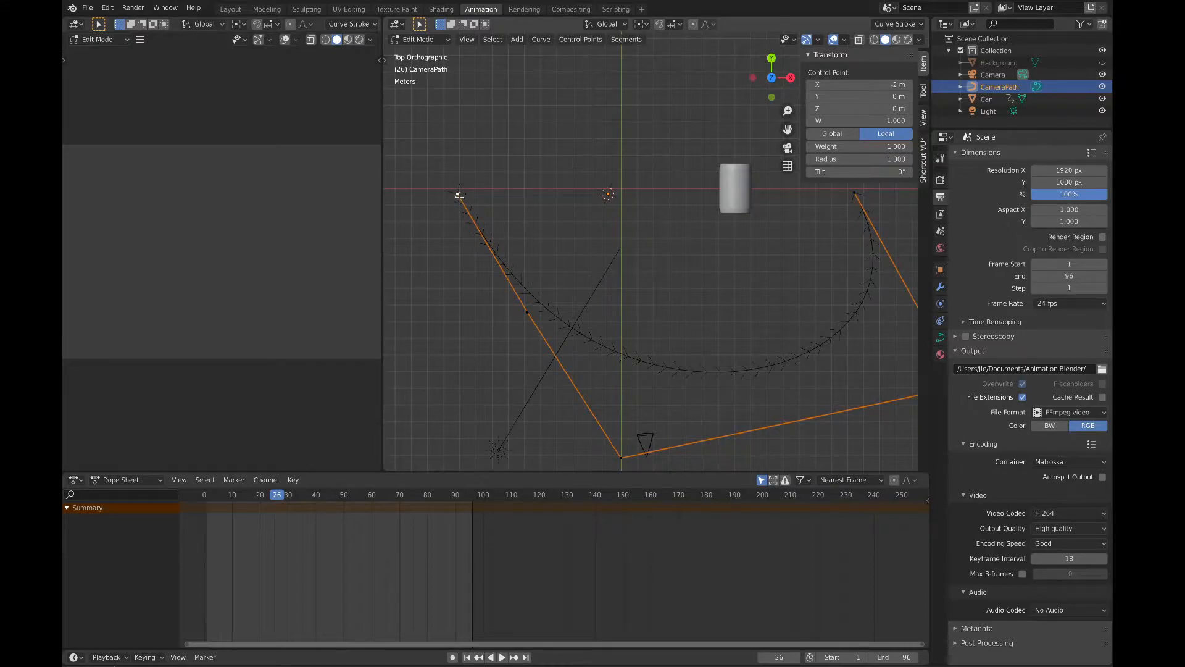
left_click_drag(460, 196, 484, 195)
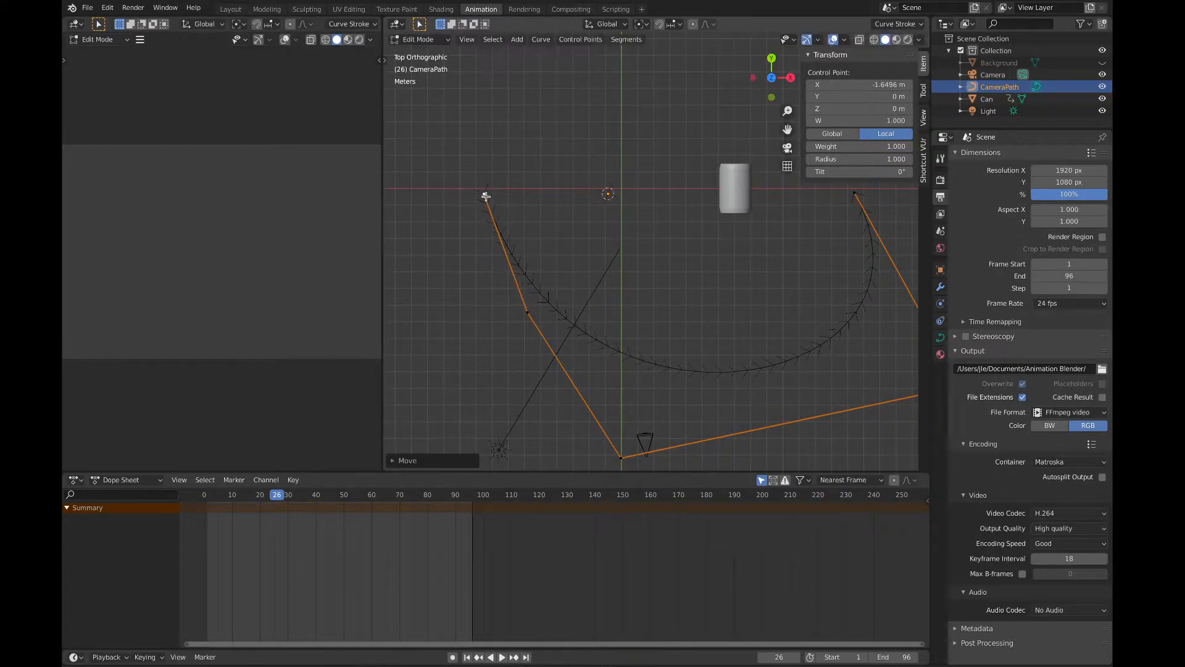
left_click(526, 309)
left_click_drag(537, 321, 513, 373)
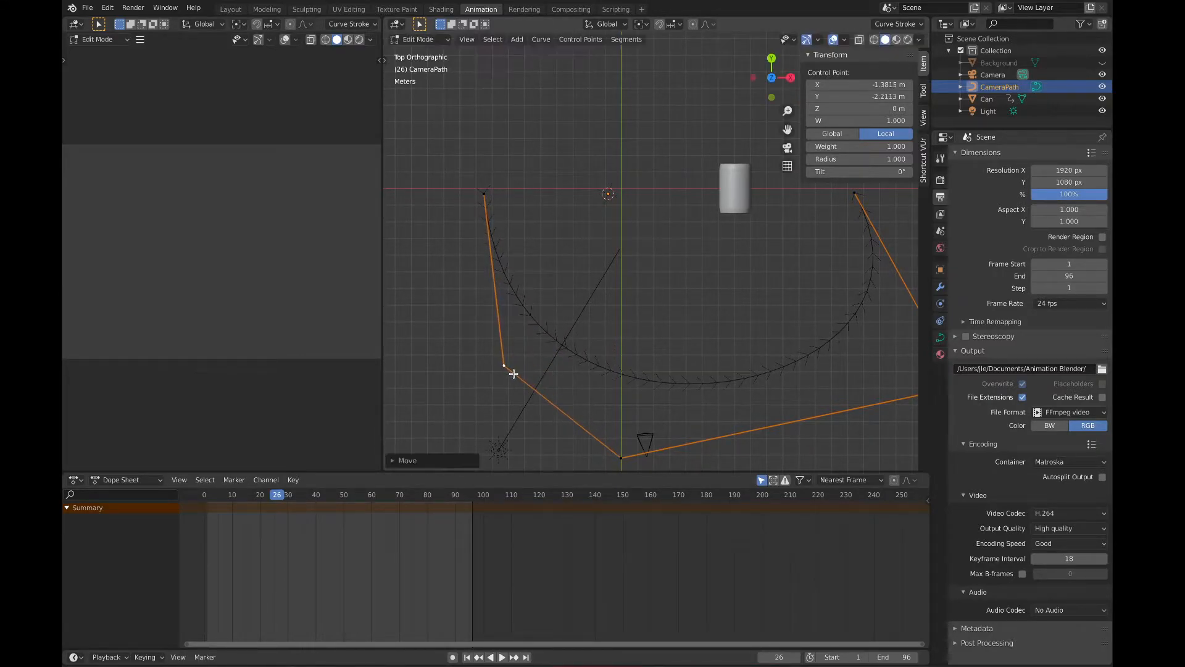
left_click(574, 252)
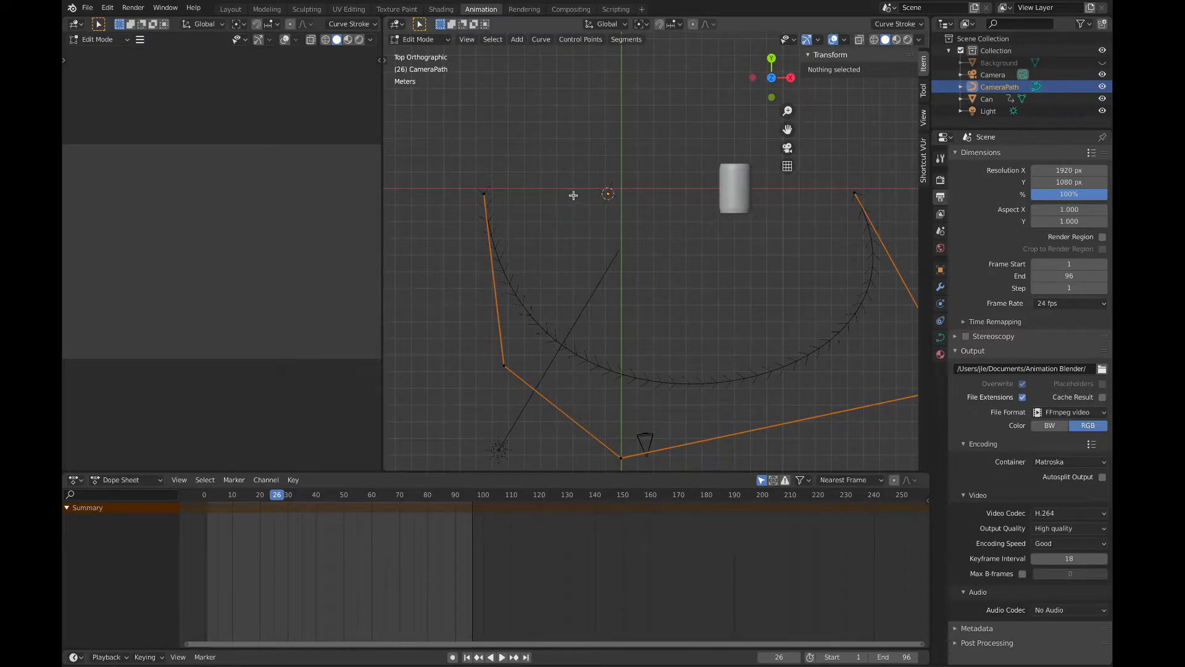
key("Tab")
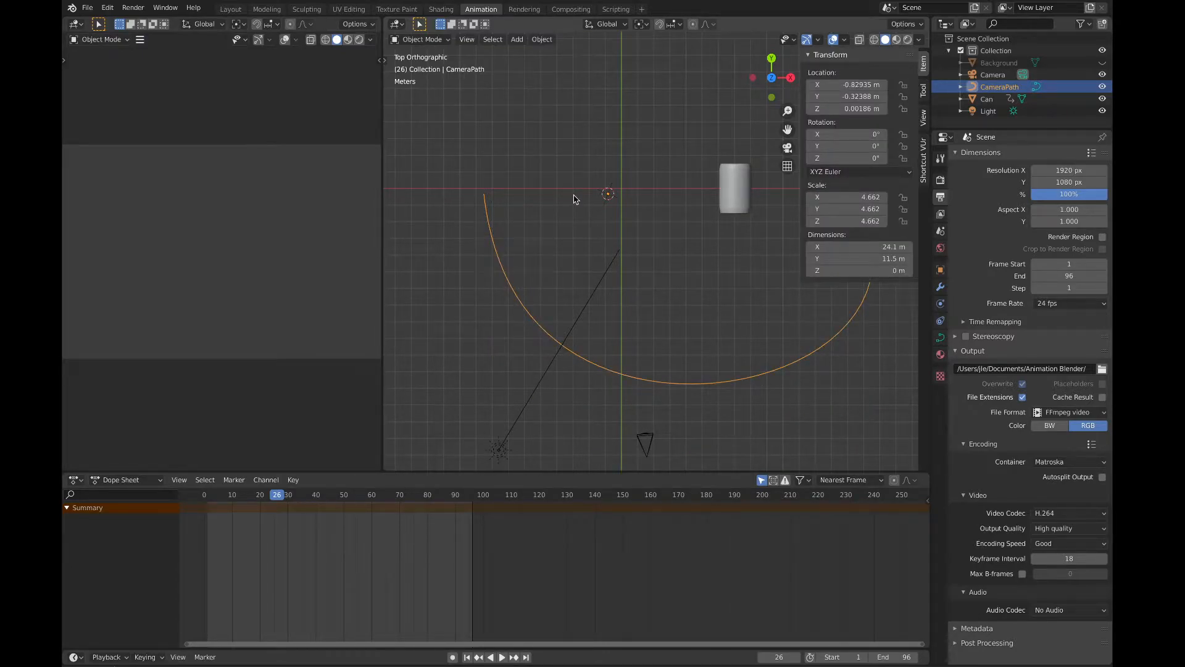
Step: Examine the curved camera path from several angles relative to the can and the camera
scroll(574, 199, "down", 5)
scroll(574, 198, "left", 5)
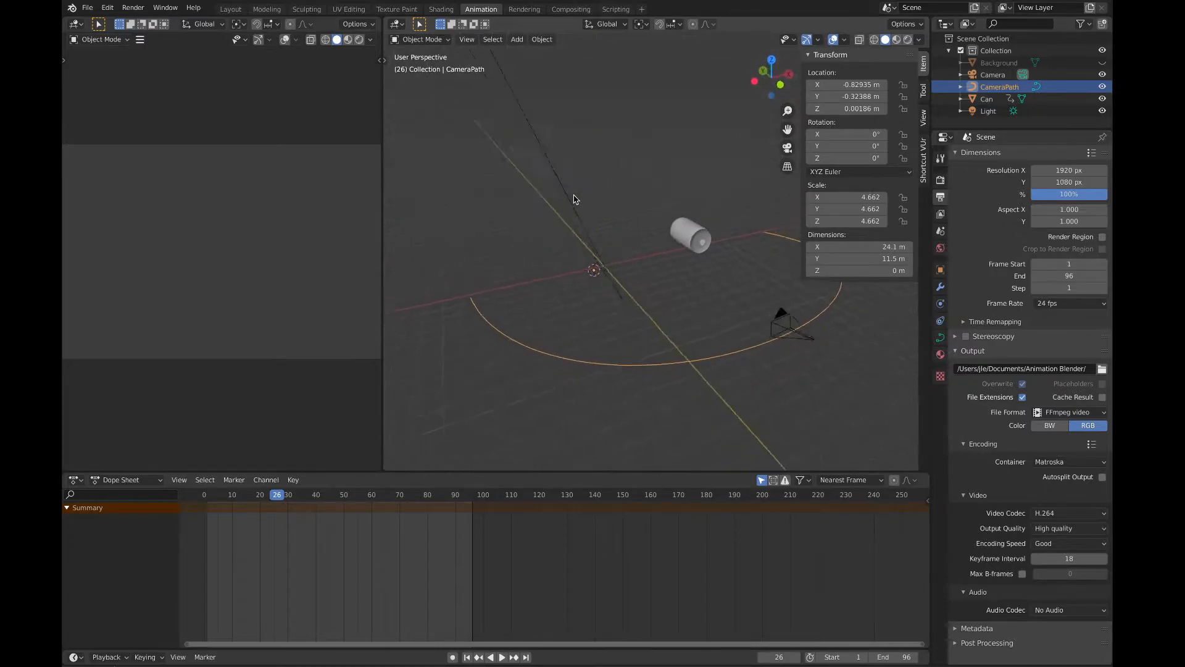
scroll(574, 198, "right", 5)
scroll(574, 199, "right", 4)
scroll(574, 198, "down", 5)
scroll(574, 198, "up", 5)
scroll(574, 199, "left", 5)
scroll(574, 199, "right", 5)
scroll(574, 199, "down", 5)
scroll(574, 199, "up", 5)
scroll(574, 199, "left", 3)
scroll(641, 194, "up", 1, "shift")
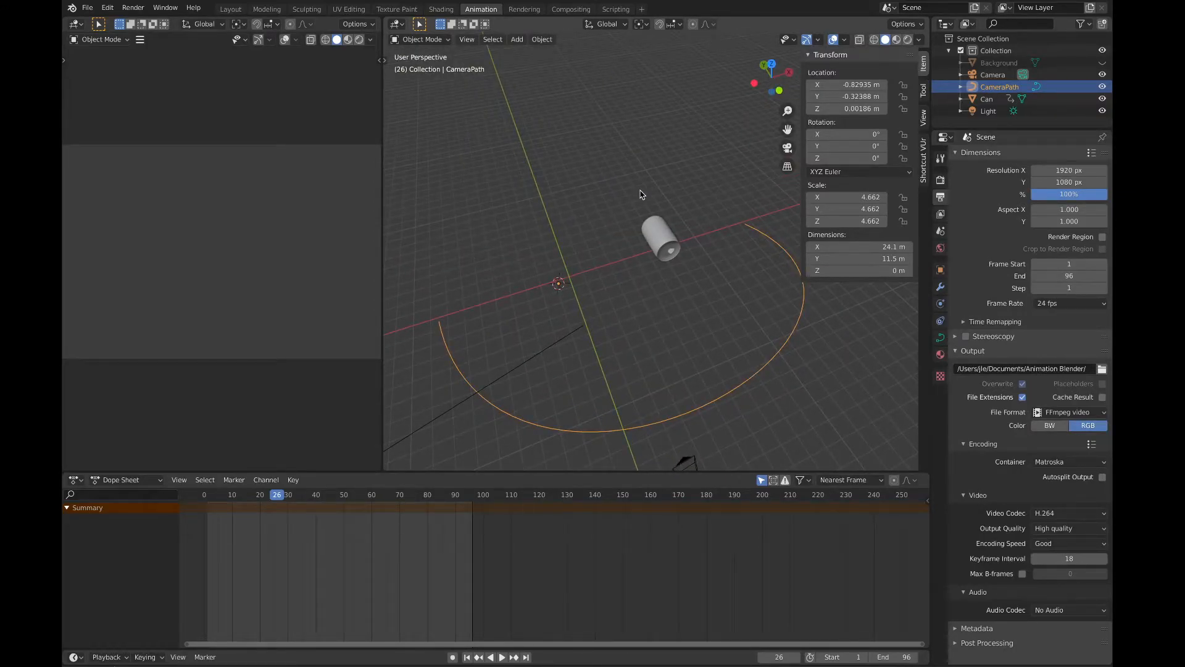
scroll(640, 195, "up", 1, "shift")
scroll(640, 194, "down", 3, "shift")
scroll(640, 194, "down", 2, "shift")
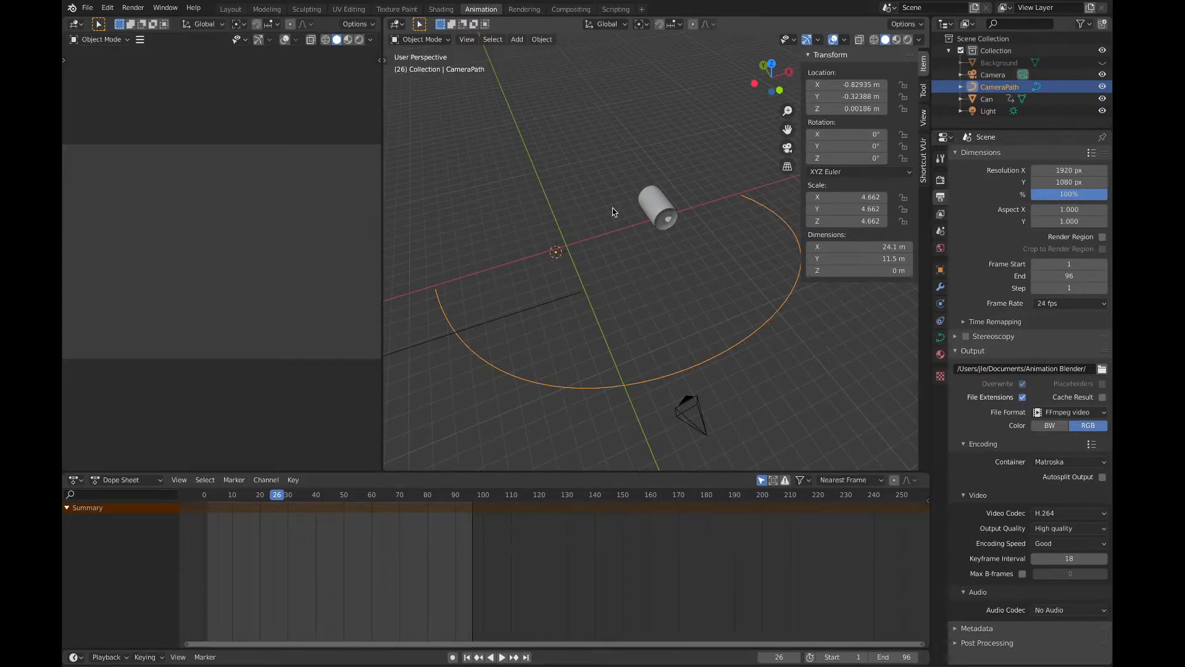
Step: Add a cube-shaped empty to the scene and rename it CameraRig
key("shift+a")
mouse_move(654, 197)
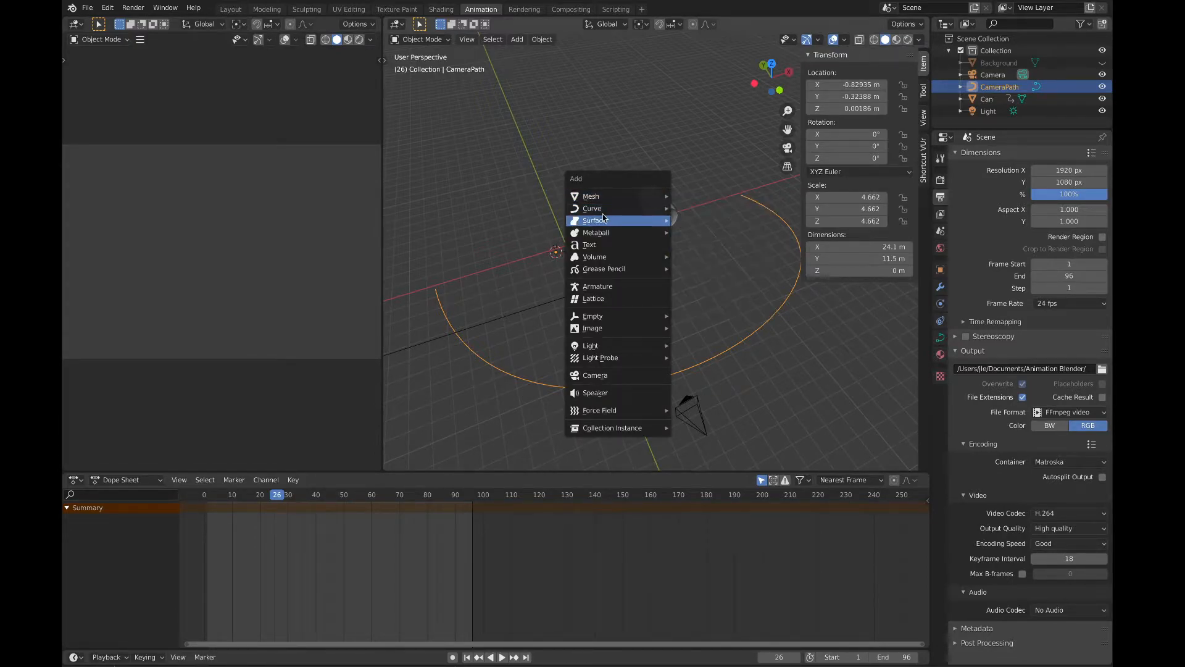
mouse_move(596, 317)
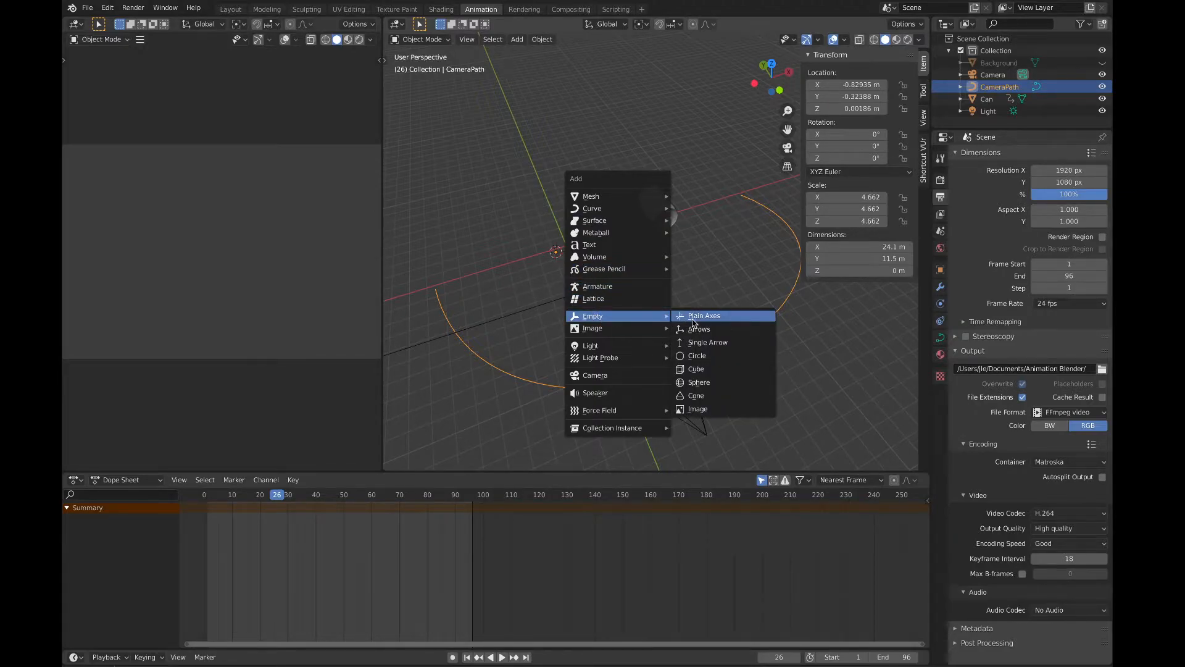
left_click(700, 370)
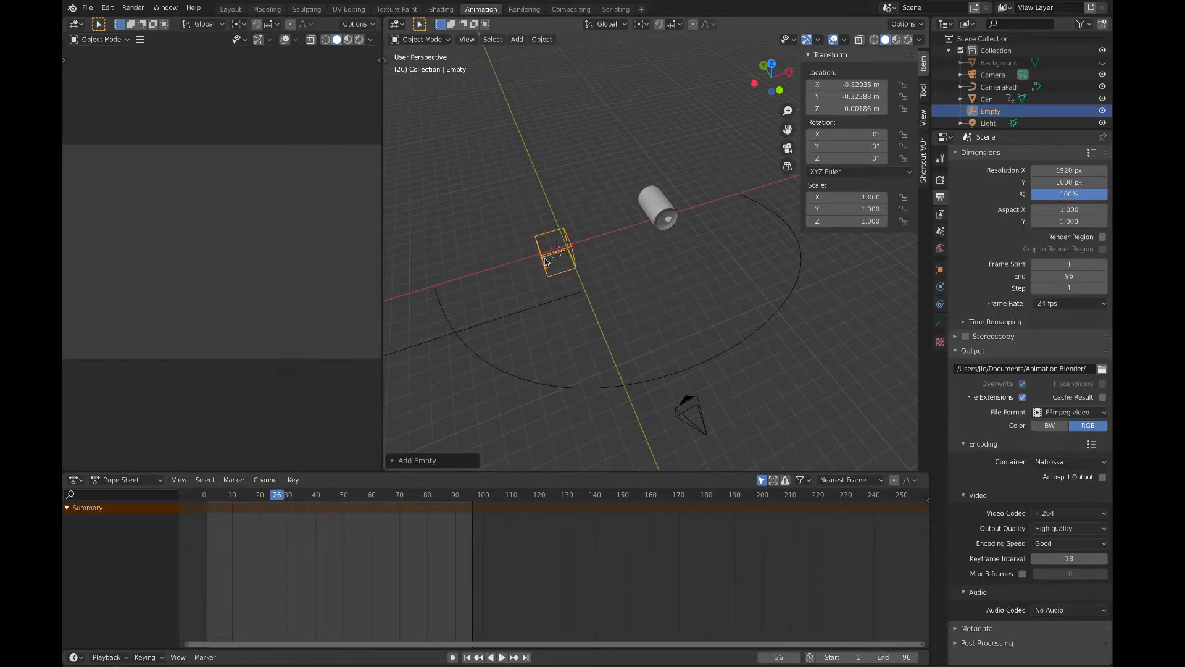
double_click(990, 111)
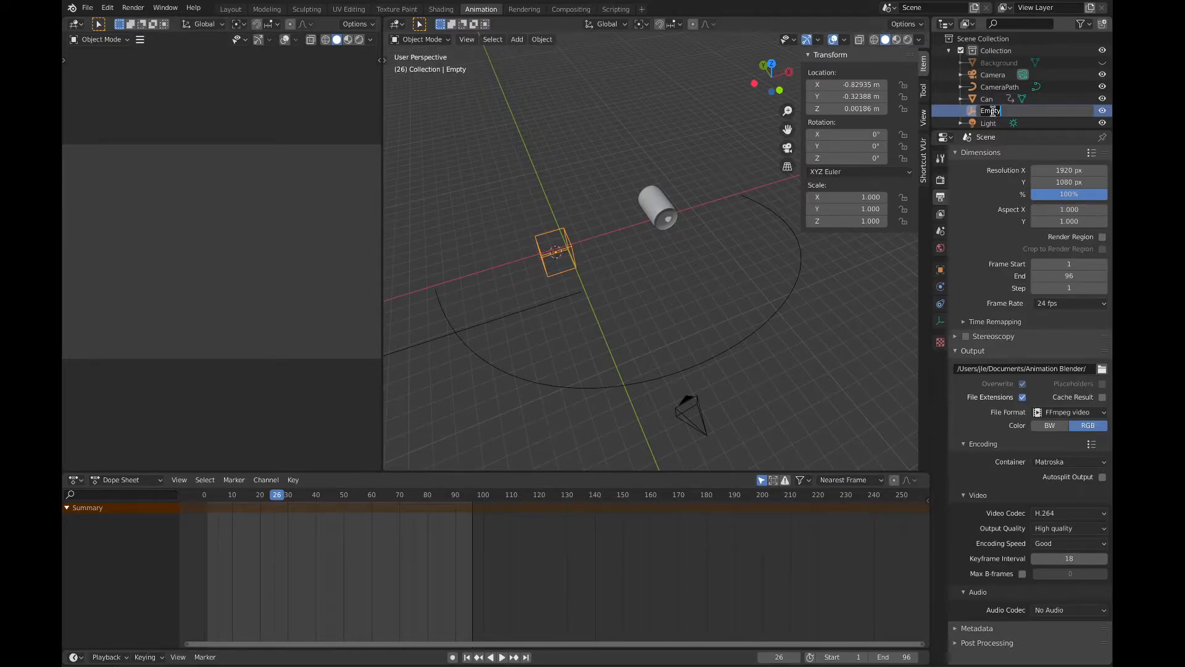
key("BackSpace")
type("CameraRig")
key("Return")
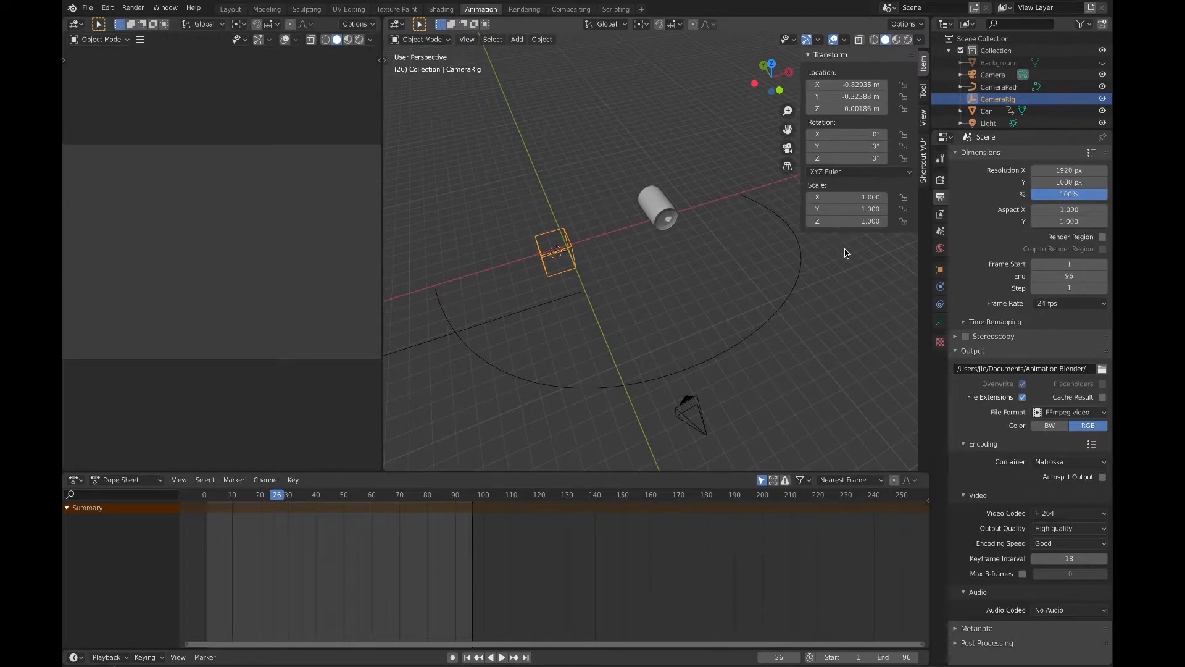
Step: Give CameraRig a Follow Path object constraint with CameraPath as its target
left_click(941, 303)
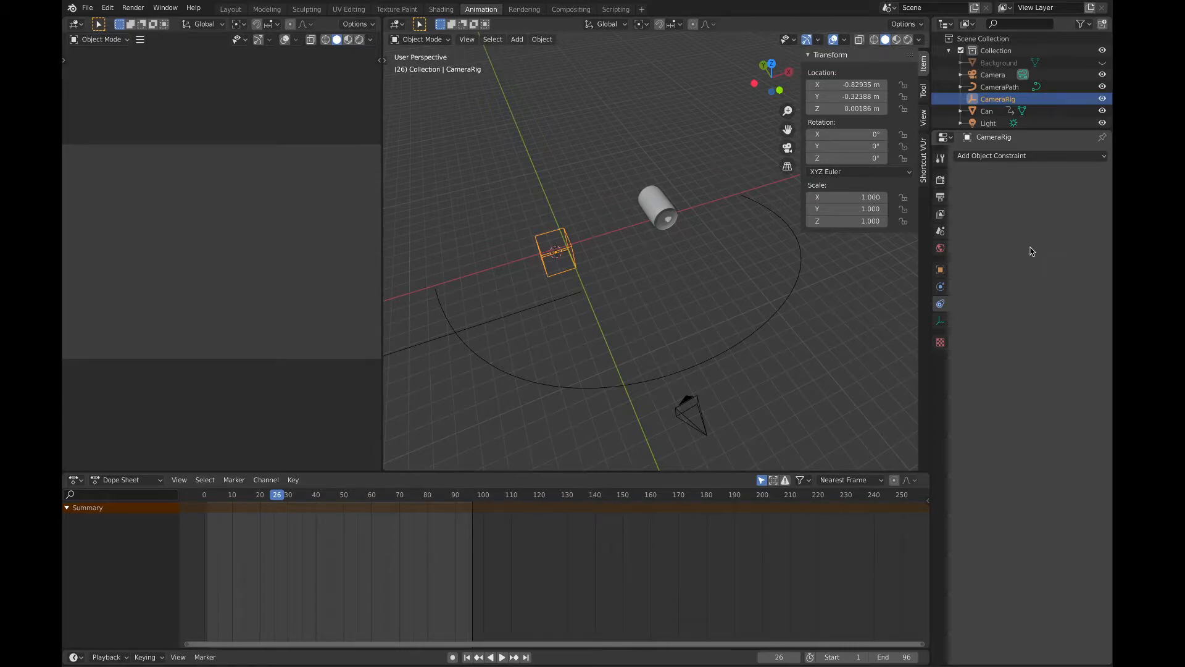
left_click(1021, 159)
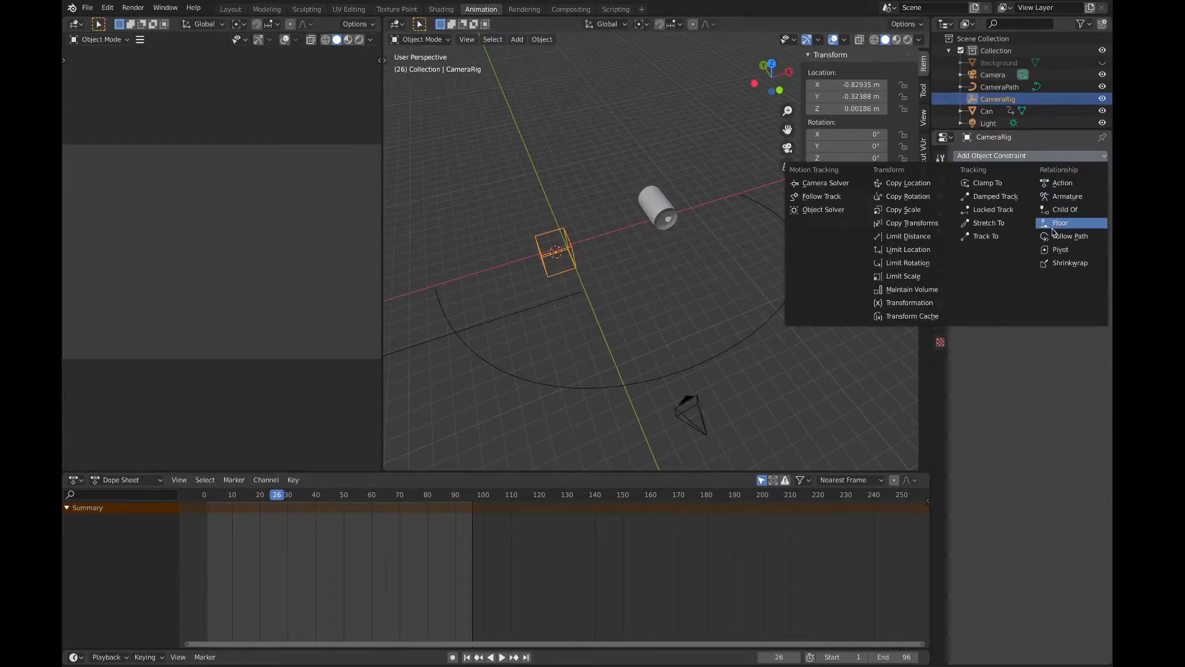
left_click(1086, 239)
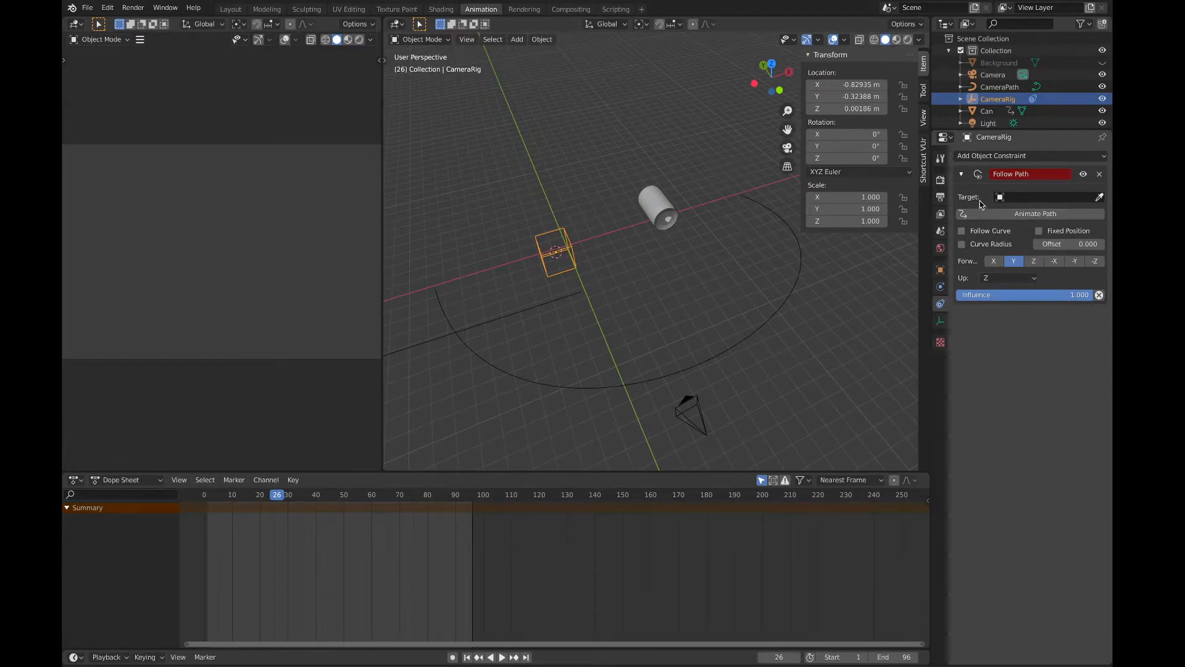
left_click(1022, 197)
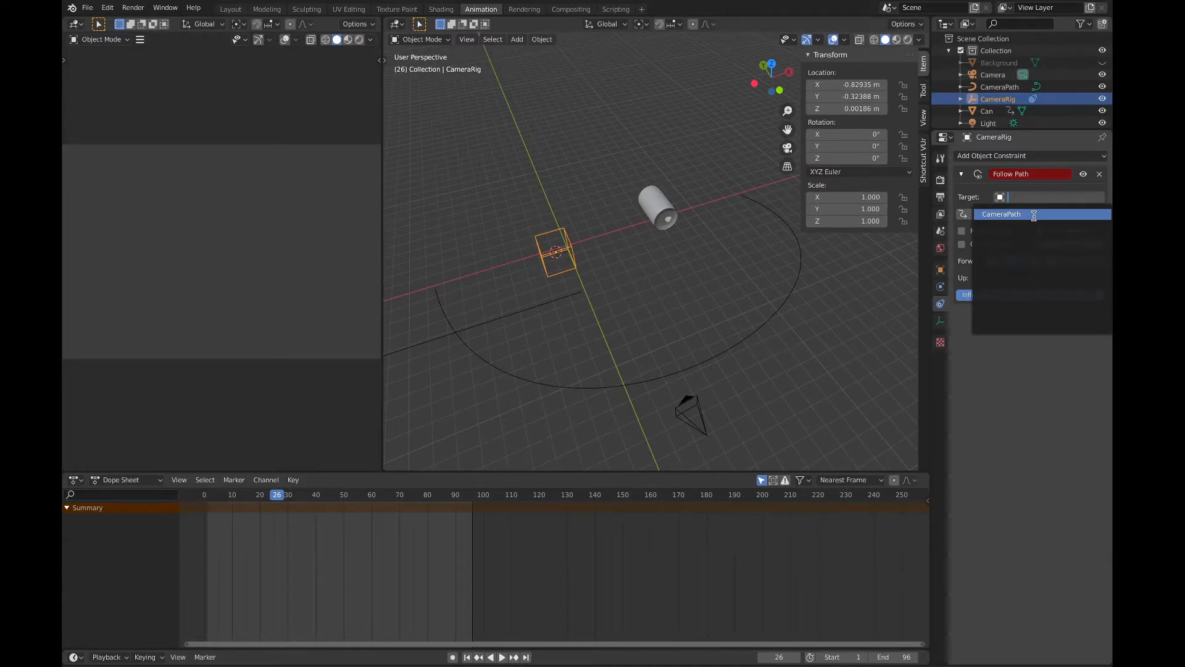
left_click(1034, 216)
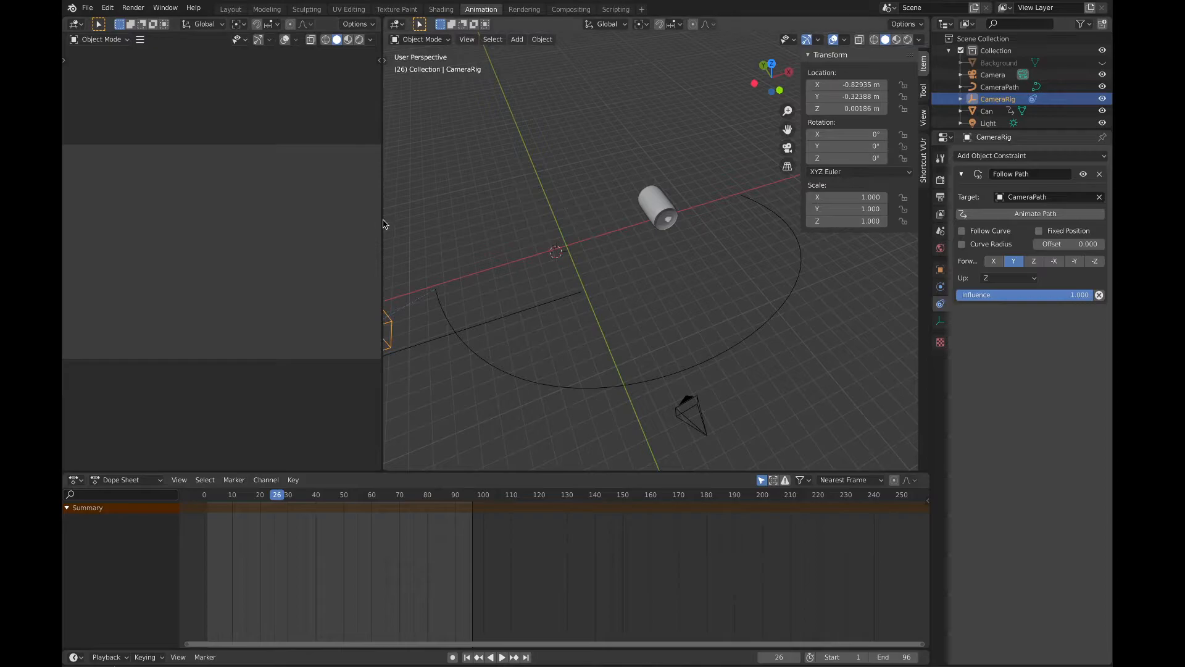
Step: Enlarge the 3D viewport and set CameraRig's X, Y and Z location to 0 m so it sits on the path's start
left_click_drag(382, 223, 322, 223)
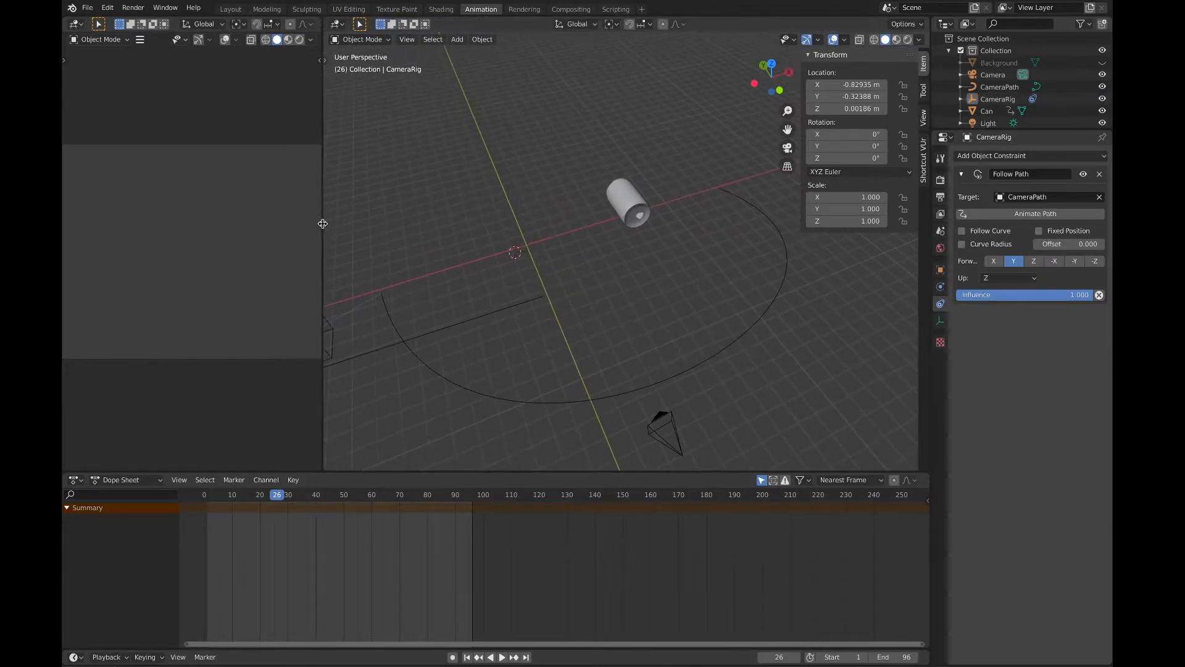
scroll(404, 254, "down", 3)
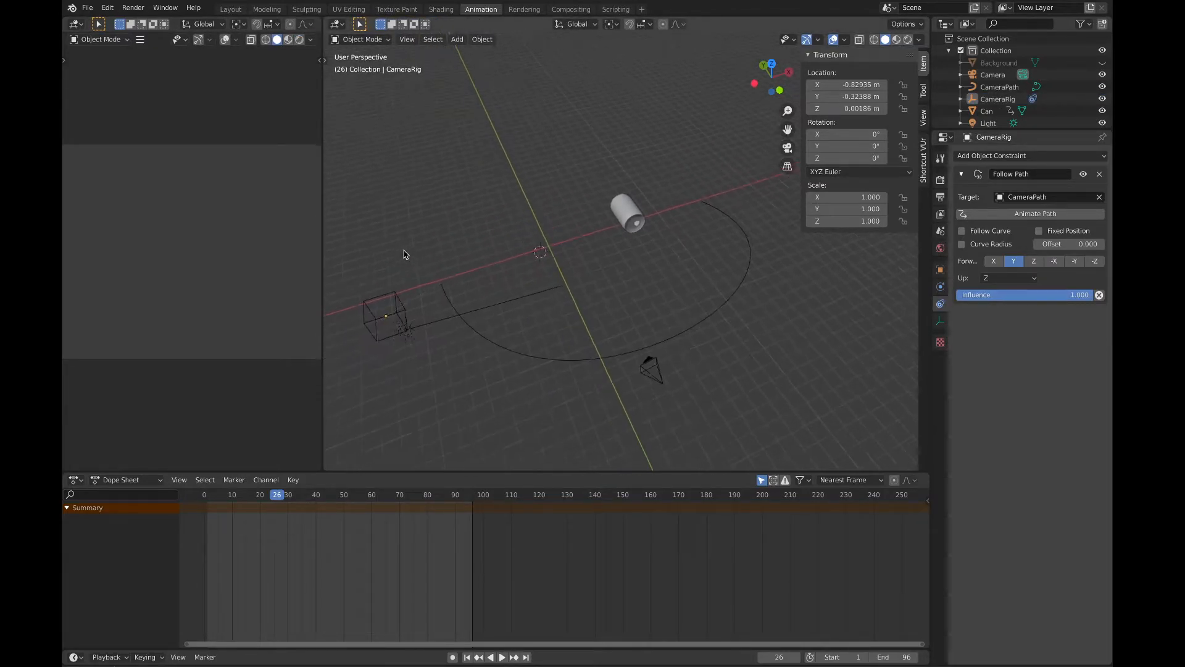
left_click(403, 319)
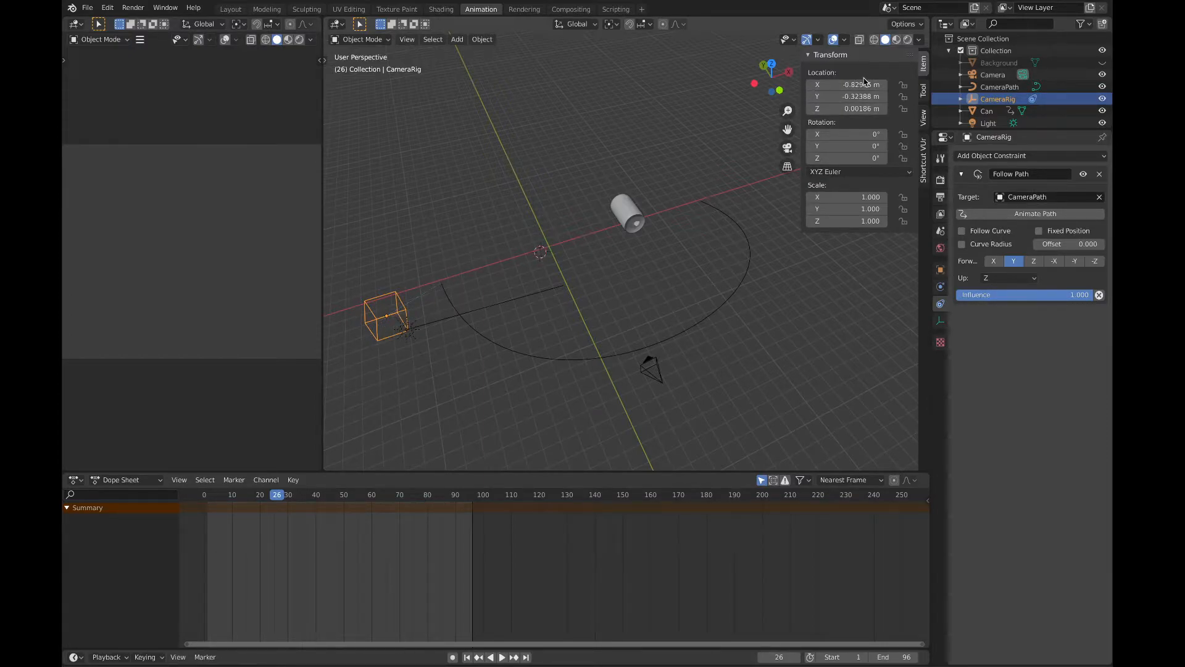
key("n")
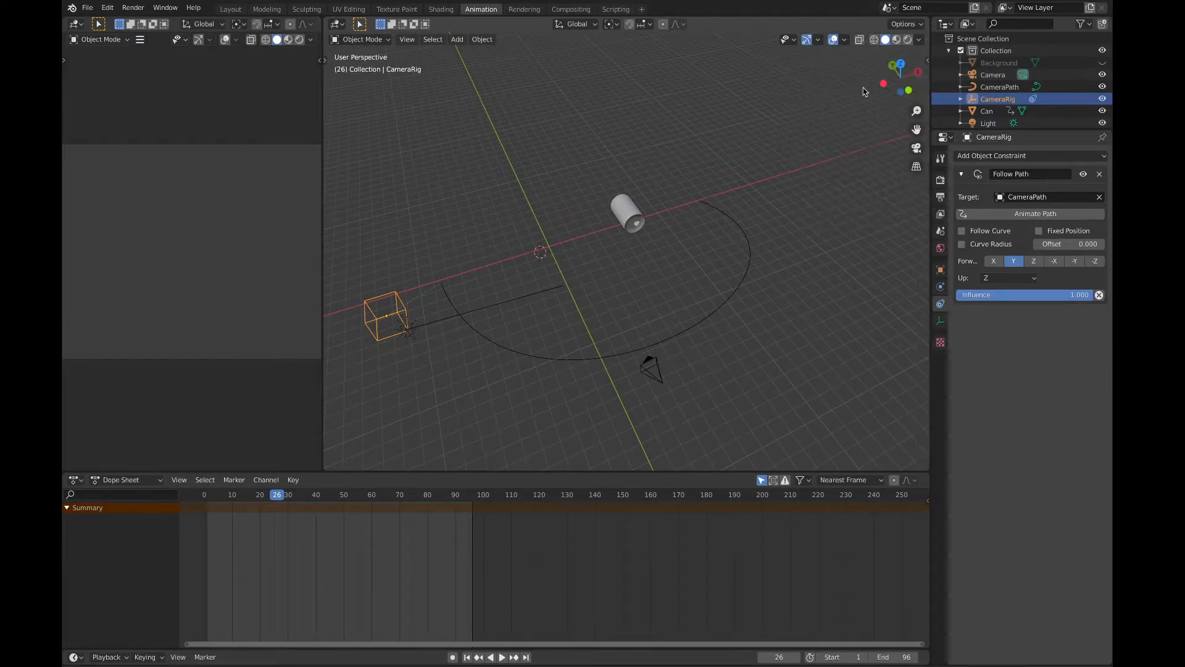
key("n")
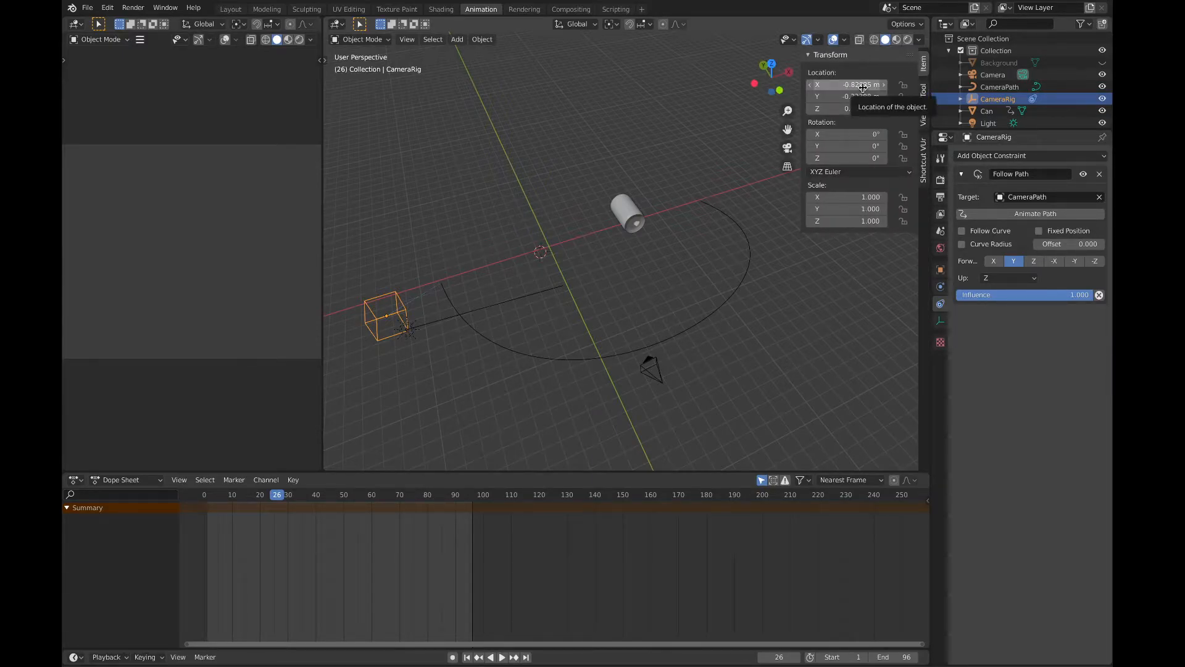
left_click(863, 85)
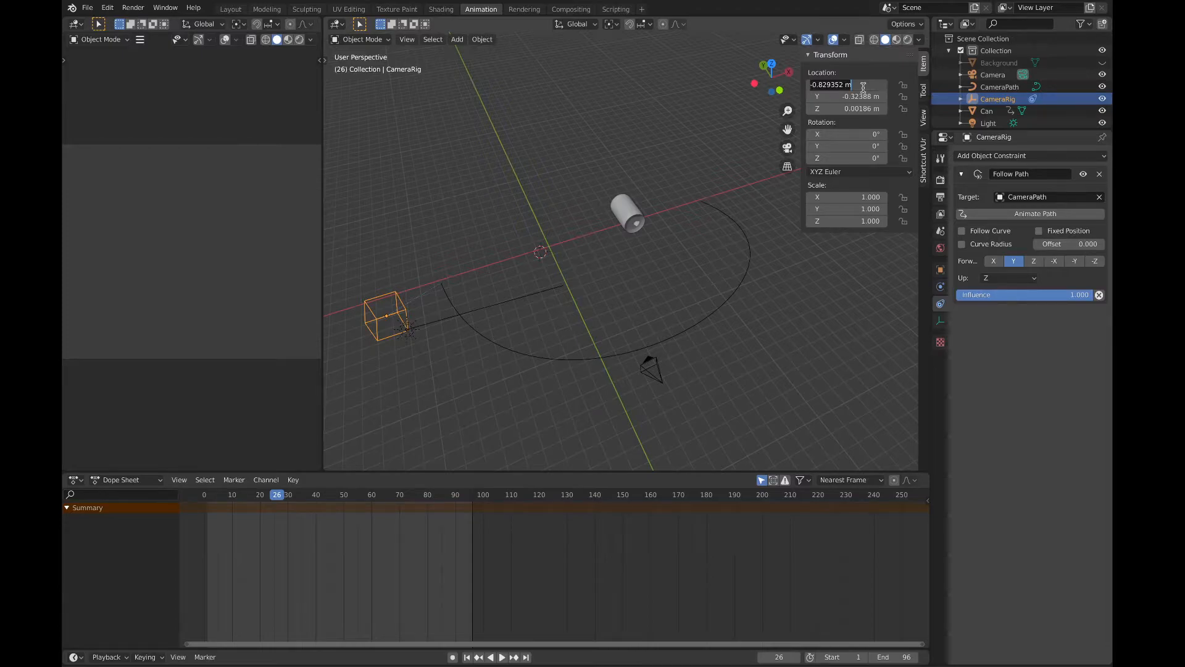
type("0")
key("Return")
left_click(857, 96)
type("0")
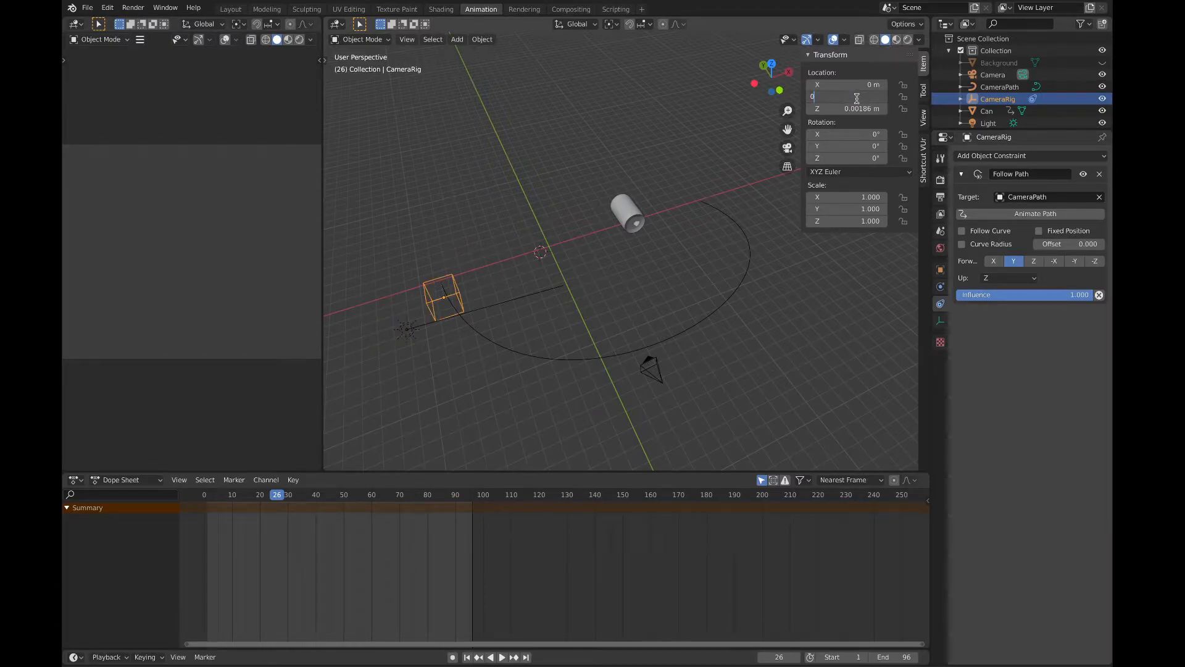
key("Return")
left_click(857, 109)
type("0")
key("Return")
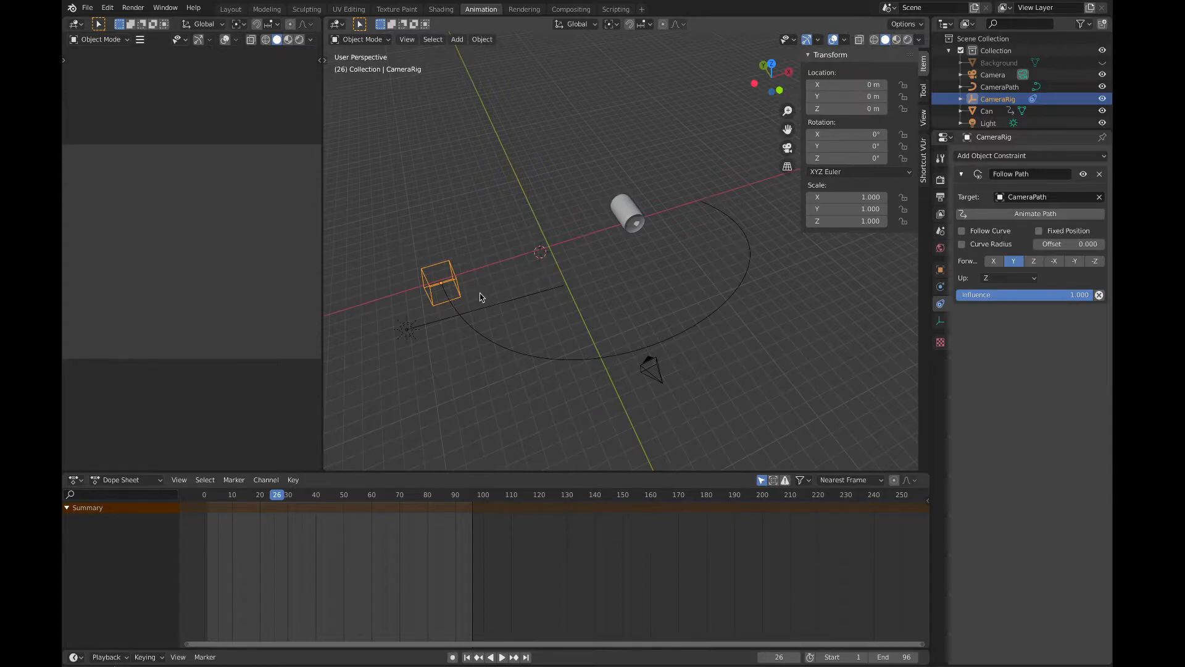
Step: From the top view, vary the Follow Path offset to test CameraRig's travel along the curve, and reset the offset to 0
left_click(772, 64)
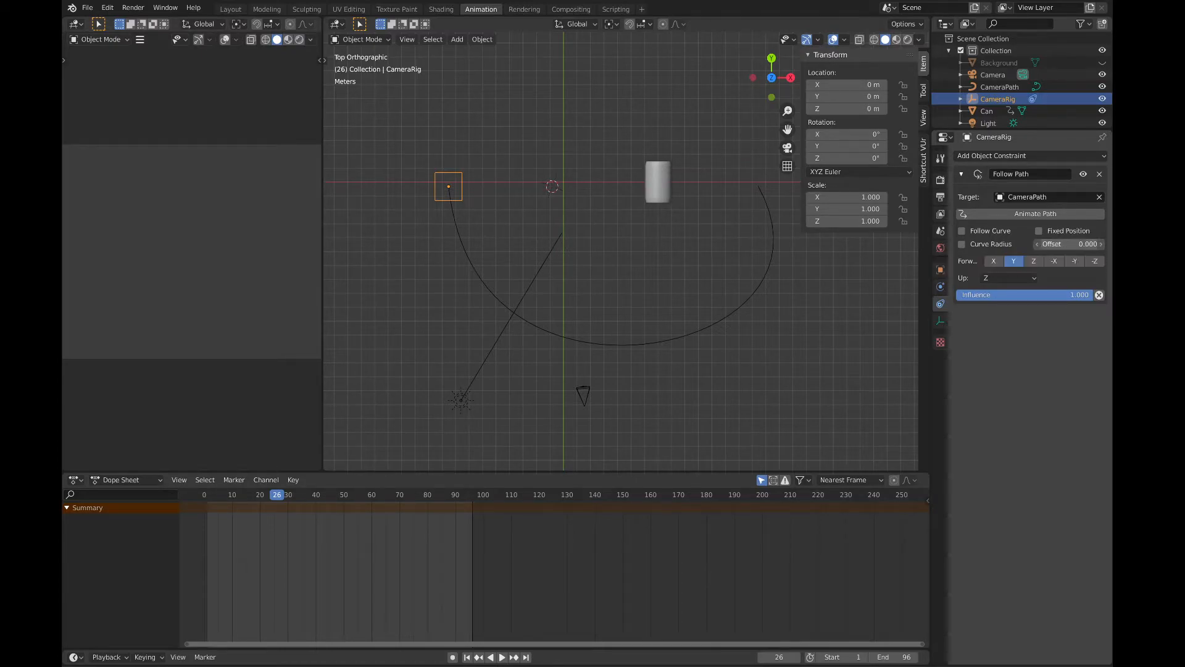
mouse_move(1069, 243)
left_mouse_down()
mouse_move(1013, 244)
mouse_move(1077, 245)
left_mouse_up()
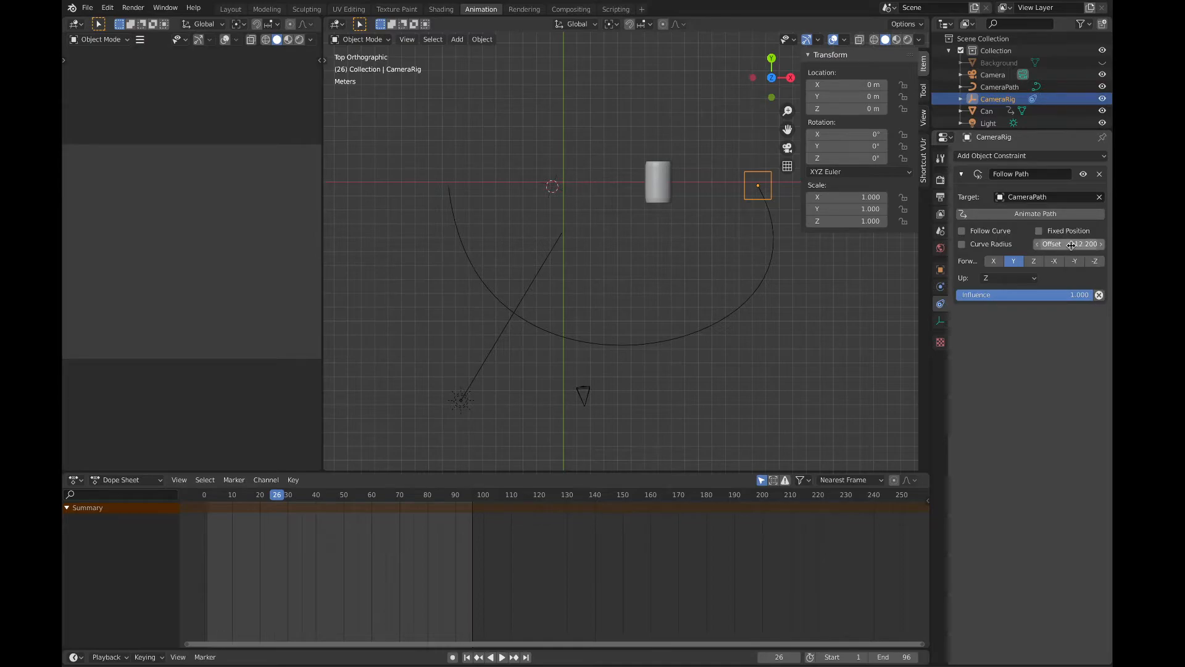
mouse_move(1071, 244)
left_mouse_down()
mouse_move(1037, 245)
mouse_move(1076, 245)
left_mouse_up()
left_click_drag(1069, 244, 998, 244)
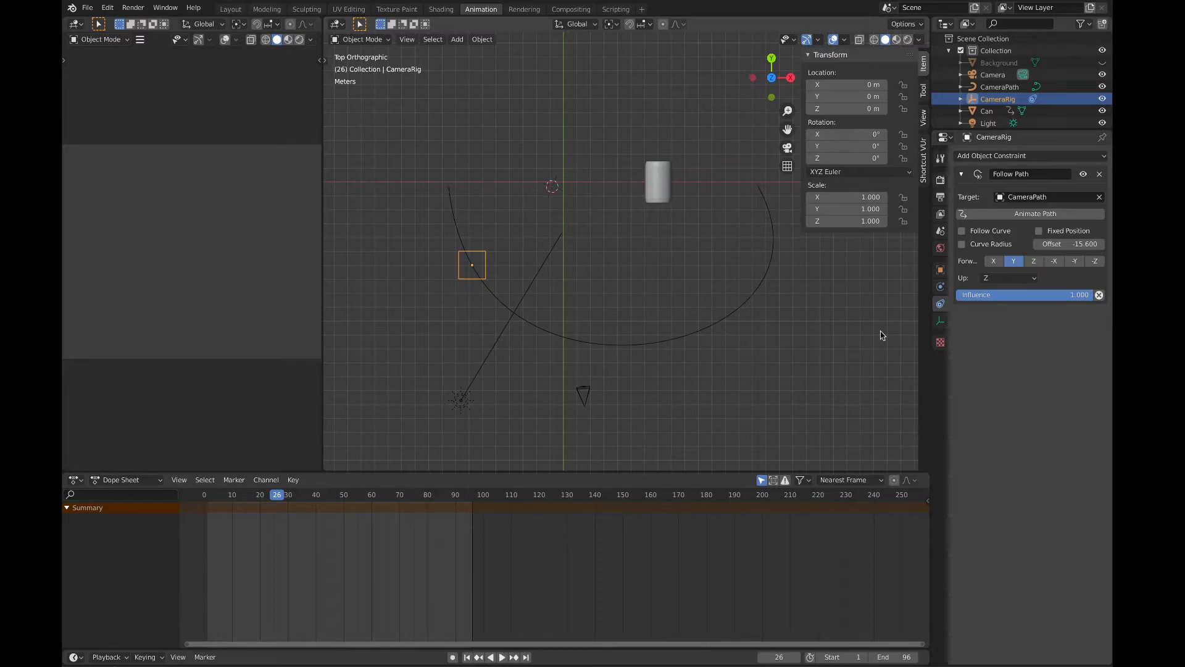
left_click(1081, 244)
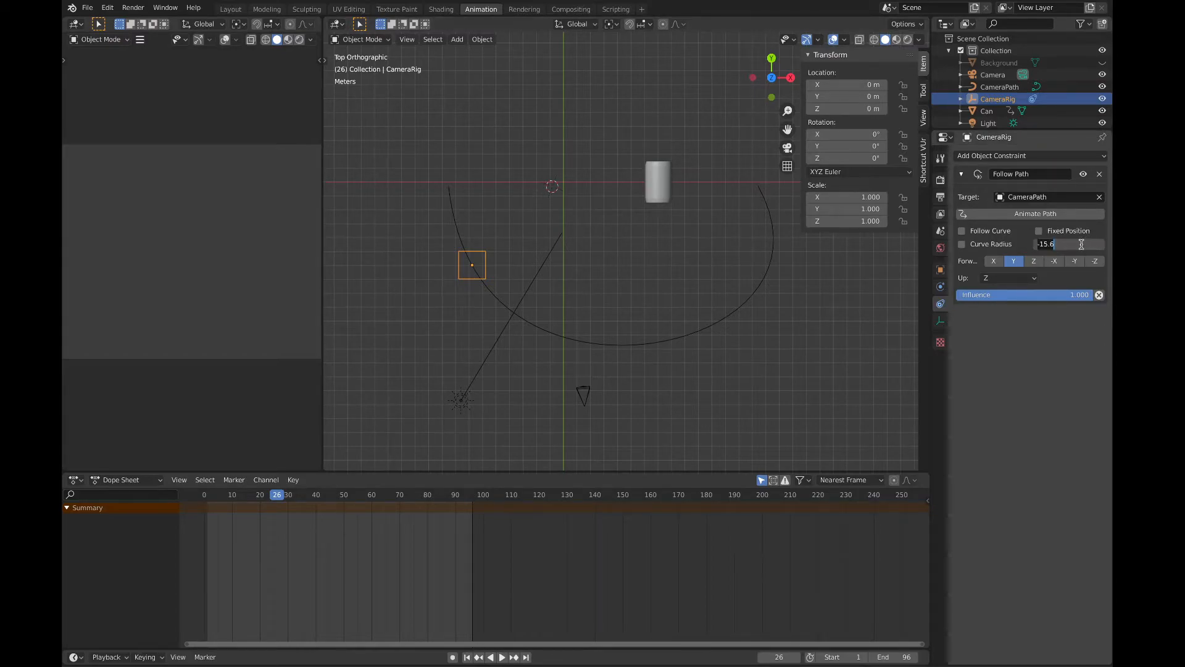
type("0")
key("Return")
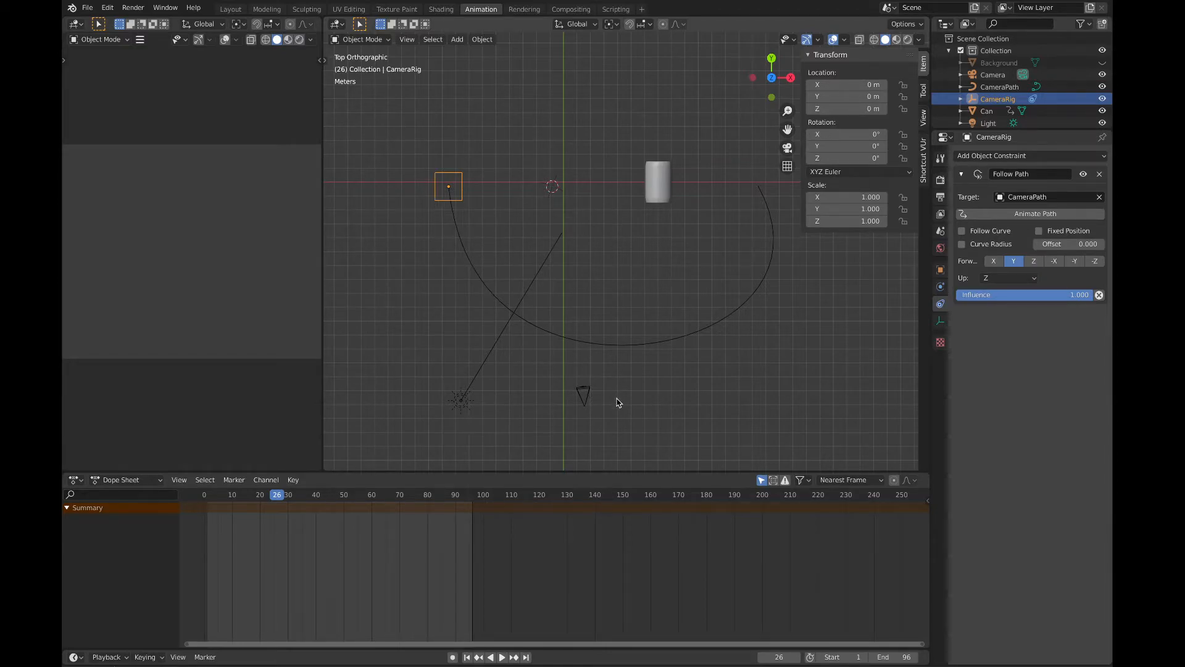
Step: Give the camera a Child Of object constraint with CameraRig as its target
left_click(583, 398)
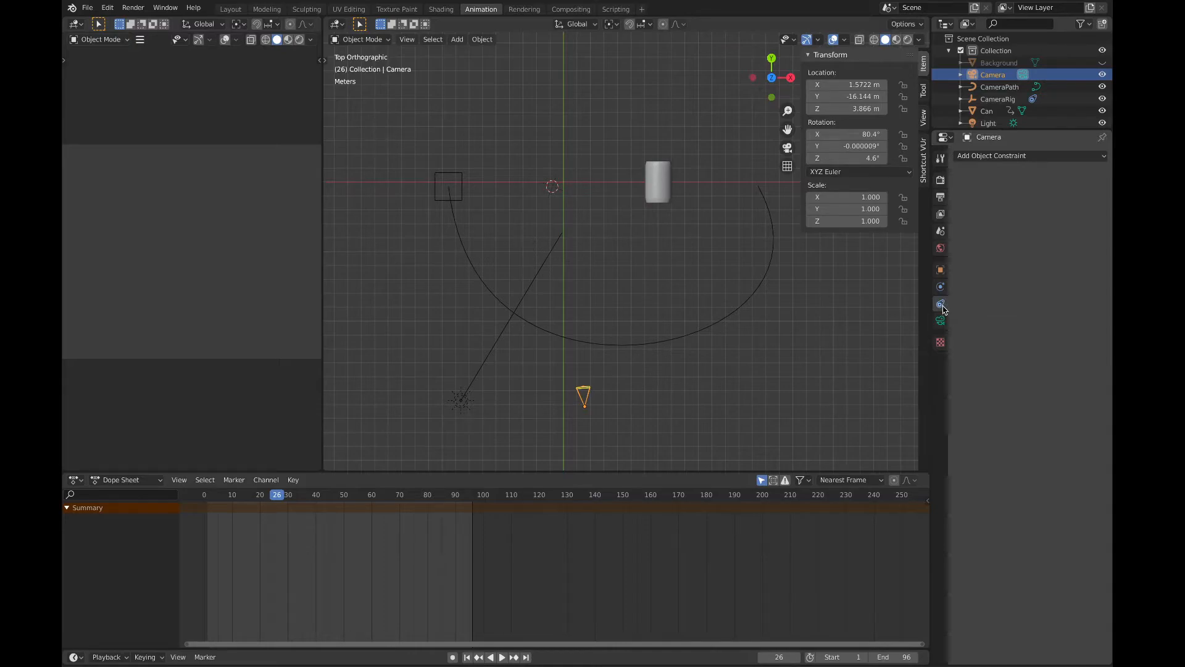
left_click(1015, 159)
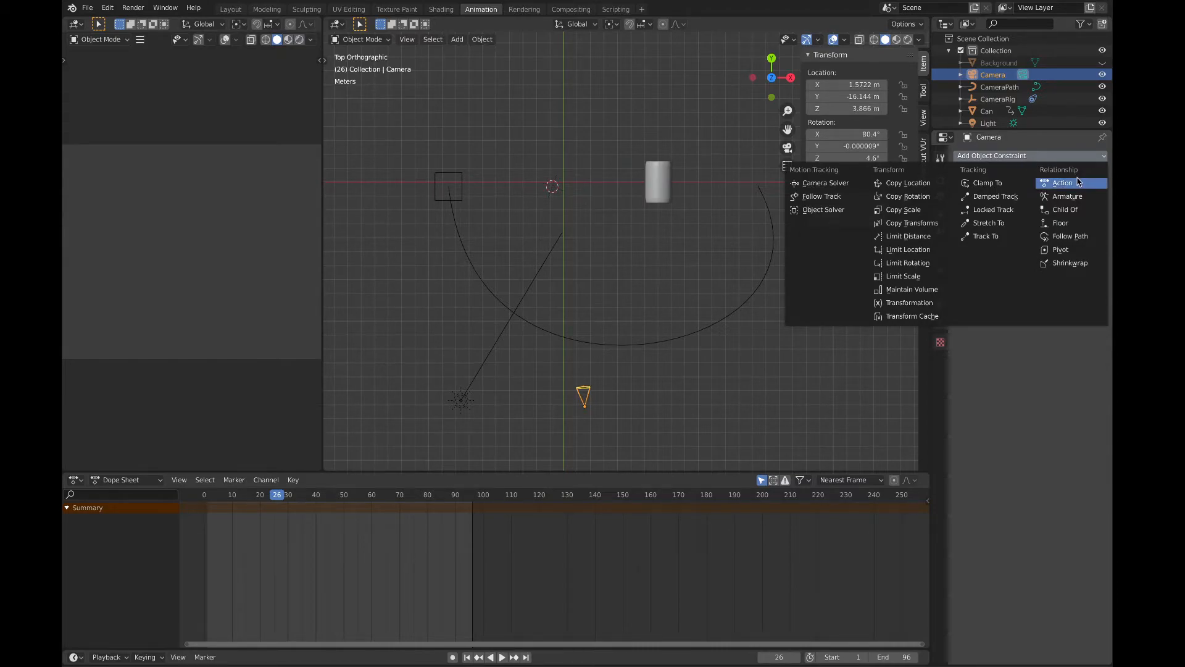
left_click(1071, 212)
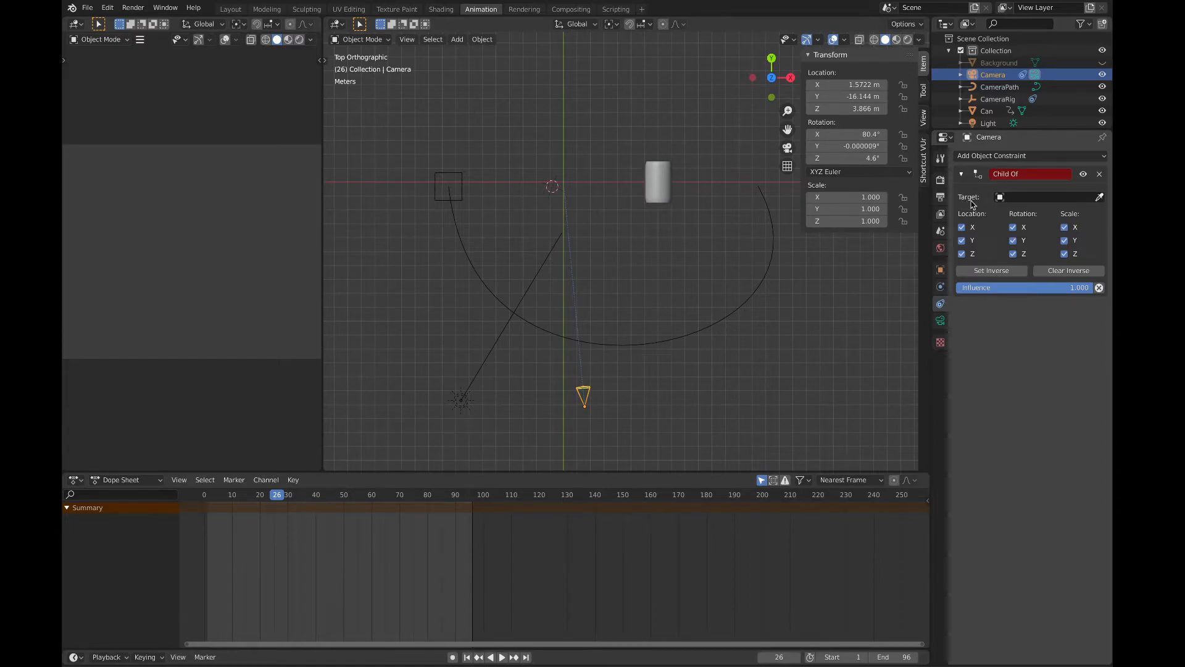
left_click(1027, 198)
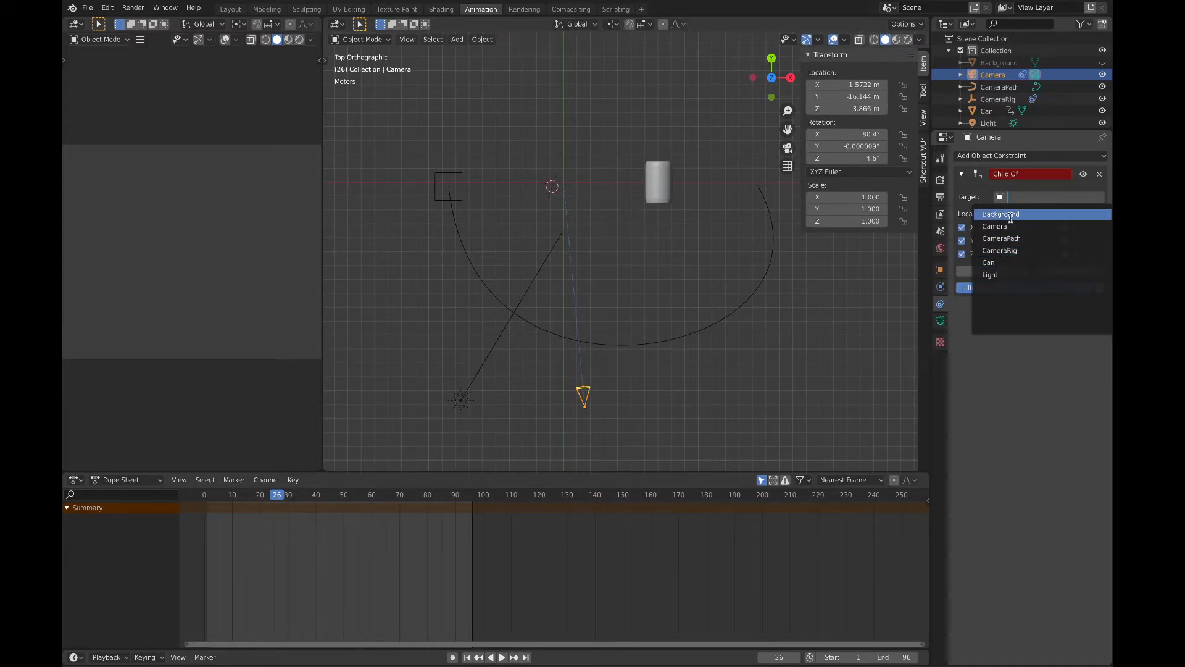
left_click(1000, 252)
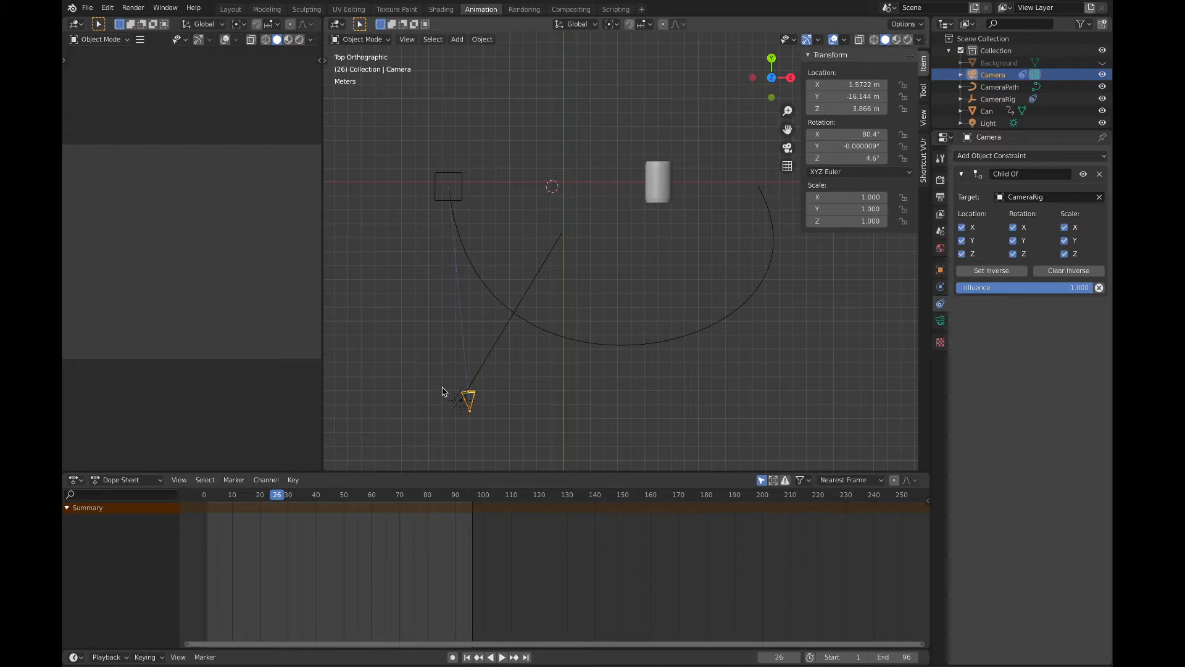
Step: Vary CameraRig's Follow Path offset to test whether the camera moves with the rig, and reset the offset to 0
left_click(436, 200)
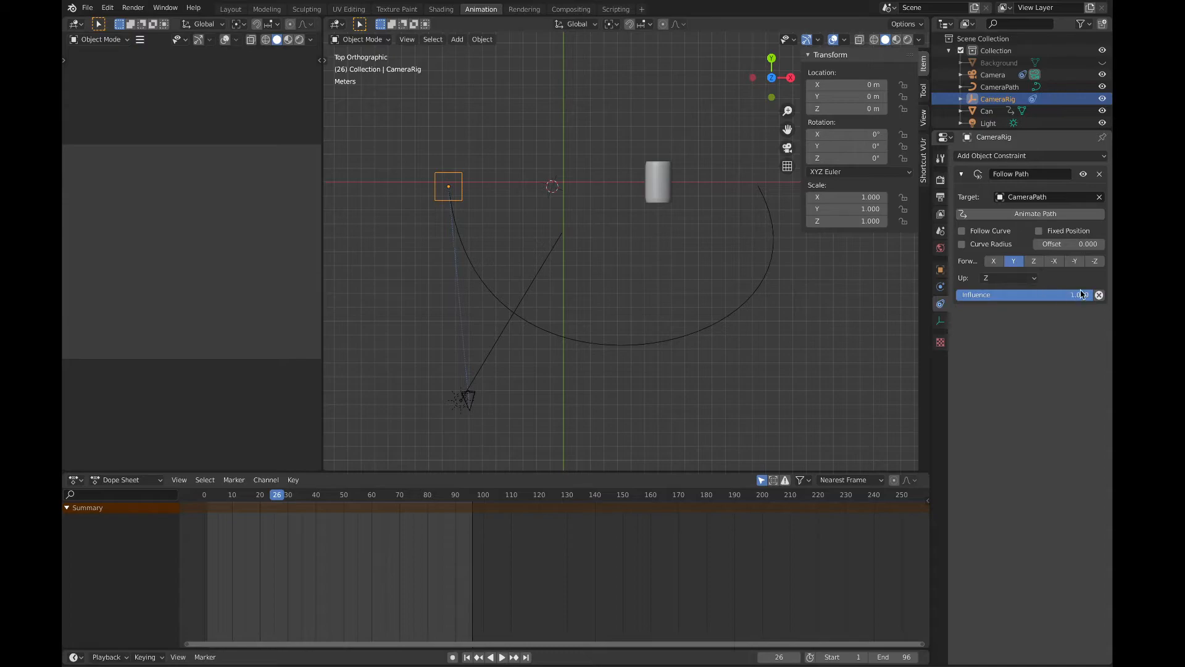
mouse_move(1082, 245)
left_mouse_down()
mouse_move(926, 245)
mouse_move(1095, 245)
mouse_move(1037, 245)
mouse_move(1080, 245)
left_mouse_up()
left_click(1060, 247)
type("0")
key("Return")
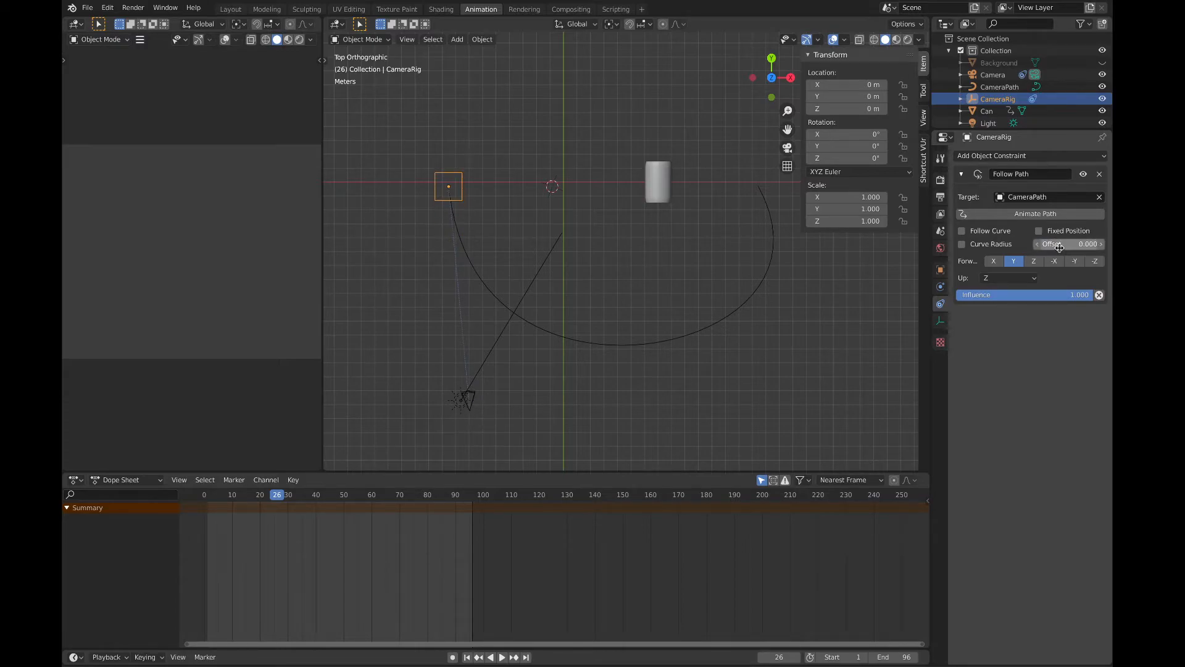
Step: Set the camera's X, Y and Z location to 0 m so it sits on CameraRig, and play the animation briefly
left_click(475, 405)
left_click(479, 397)
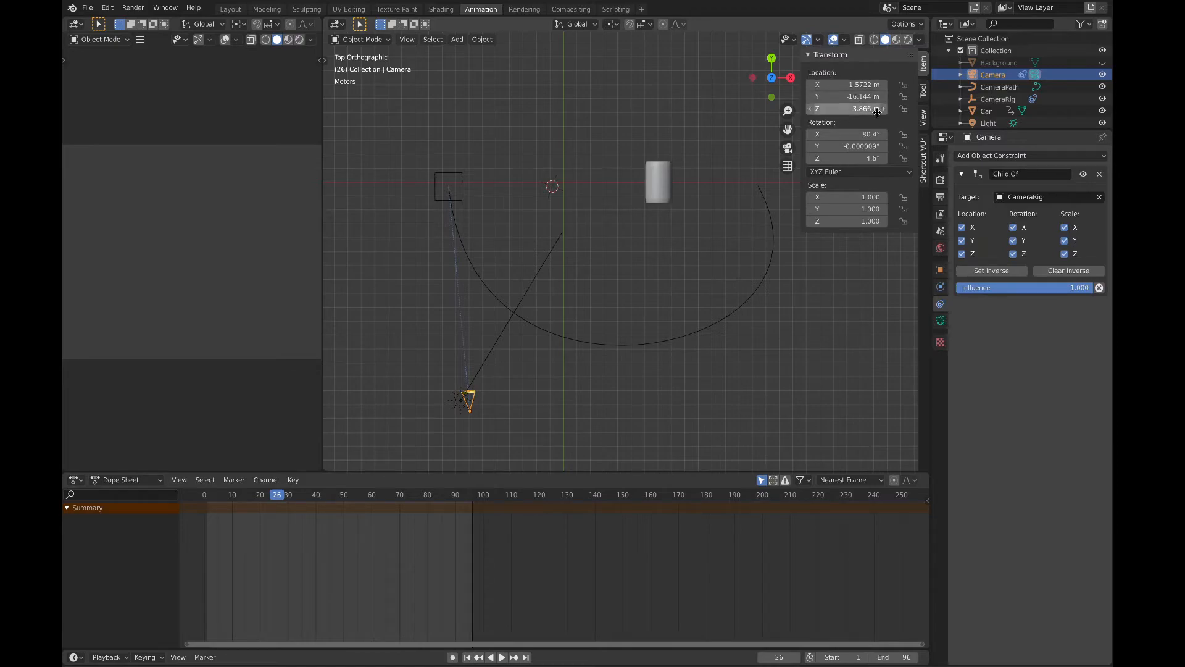
left_click(859, 87)
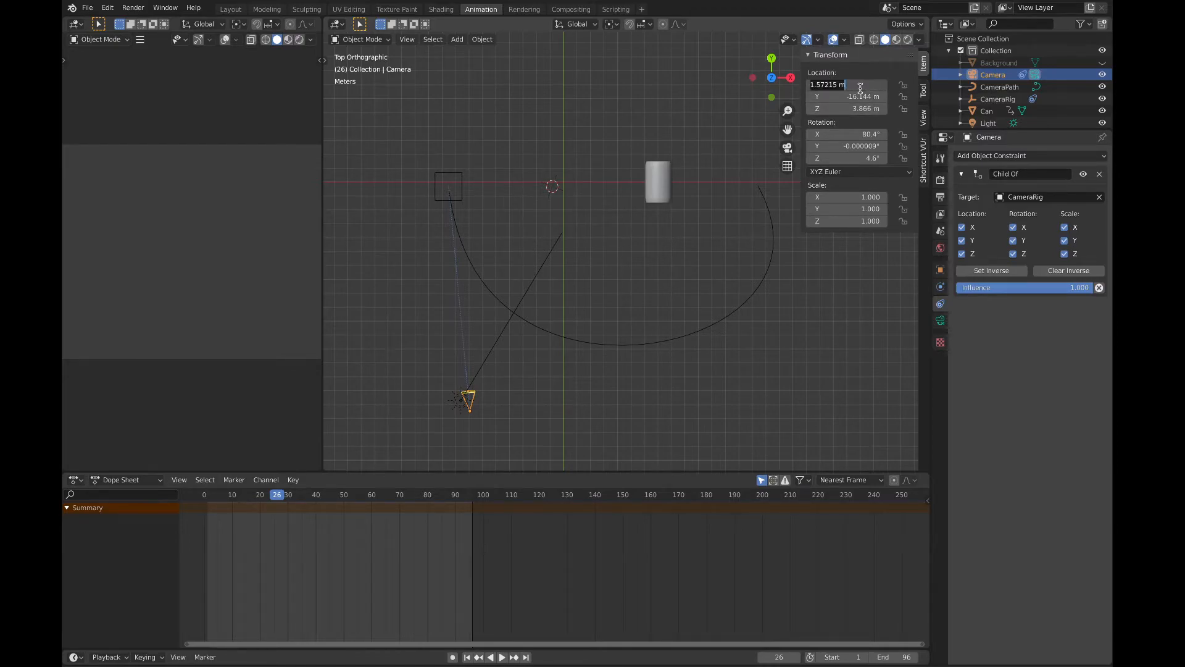
type("0")
key("Tab")
type("0")
key("Tab")
type("0")
key("Return")
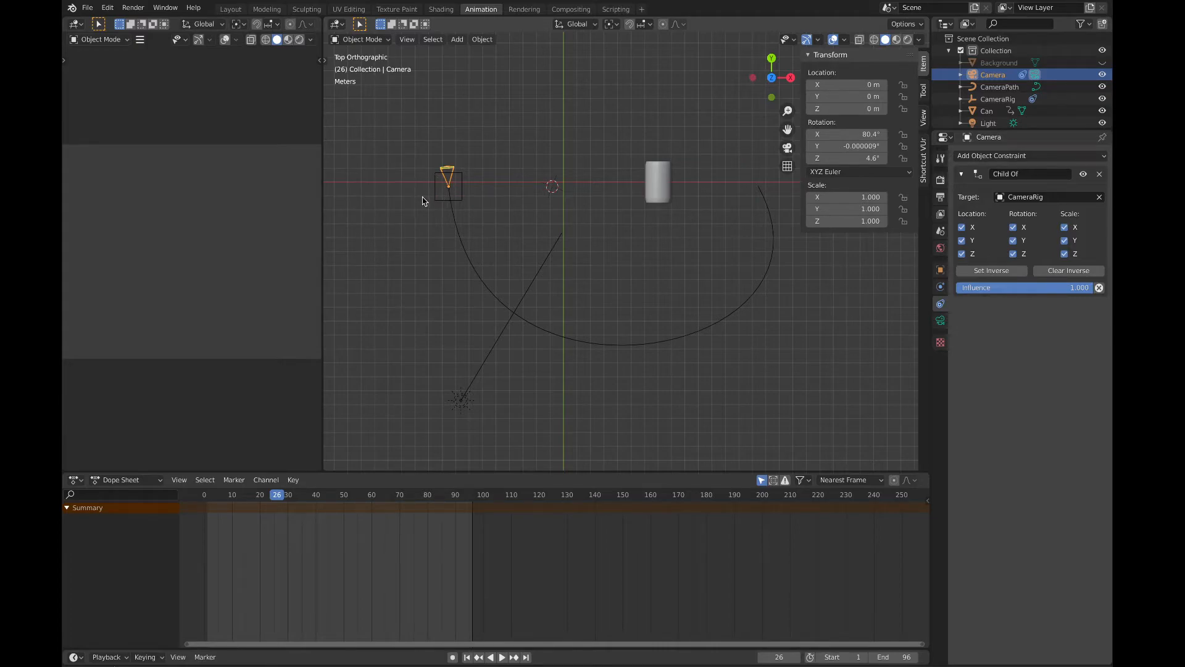
key("space")
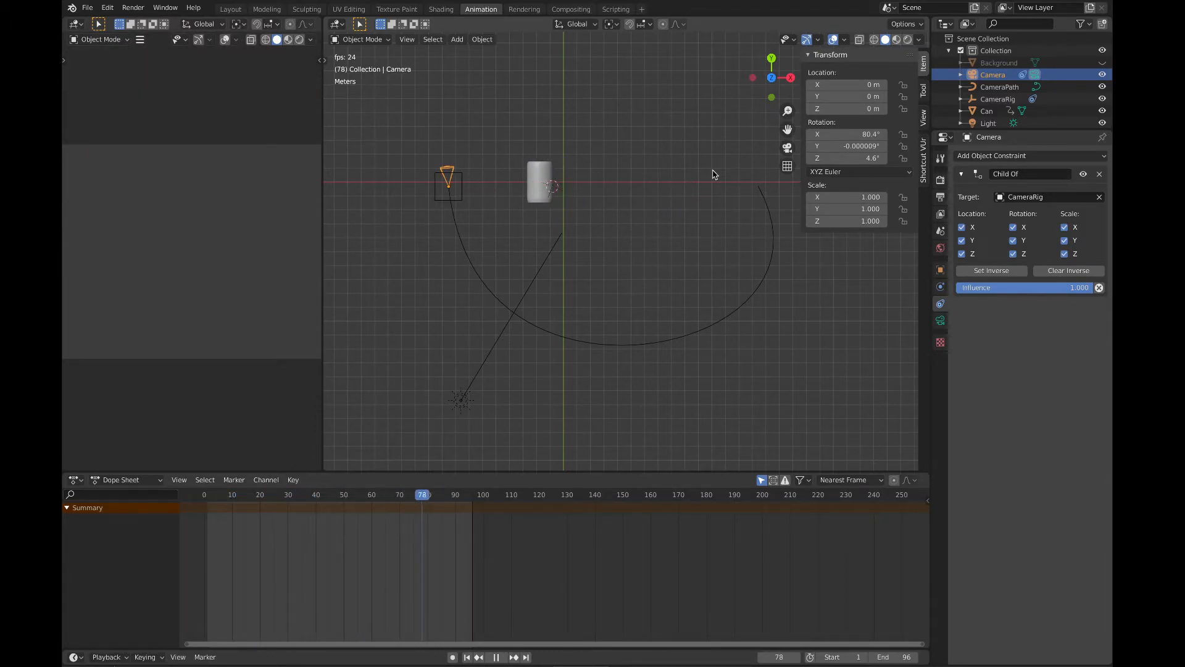
key("space")
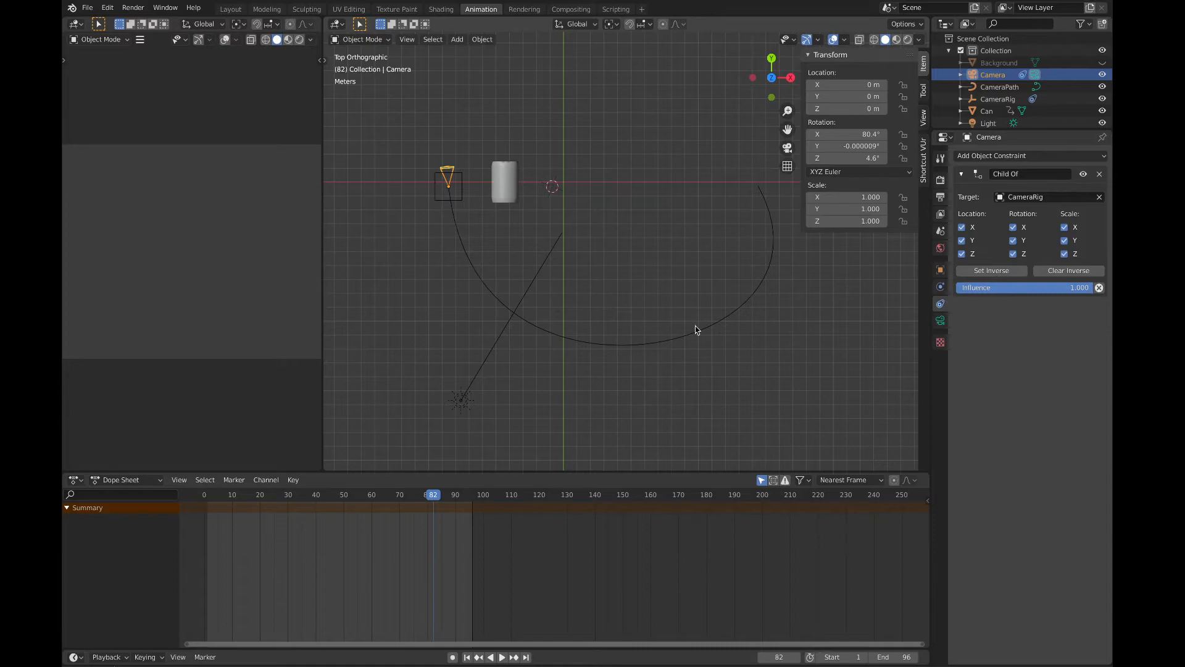
Step: At frame 1, set CameraRig's Follow Path offset to -100 and insert a keyframe for it
left_click(437, 203)
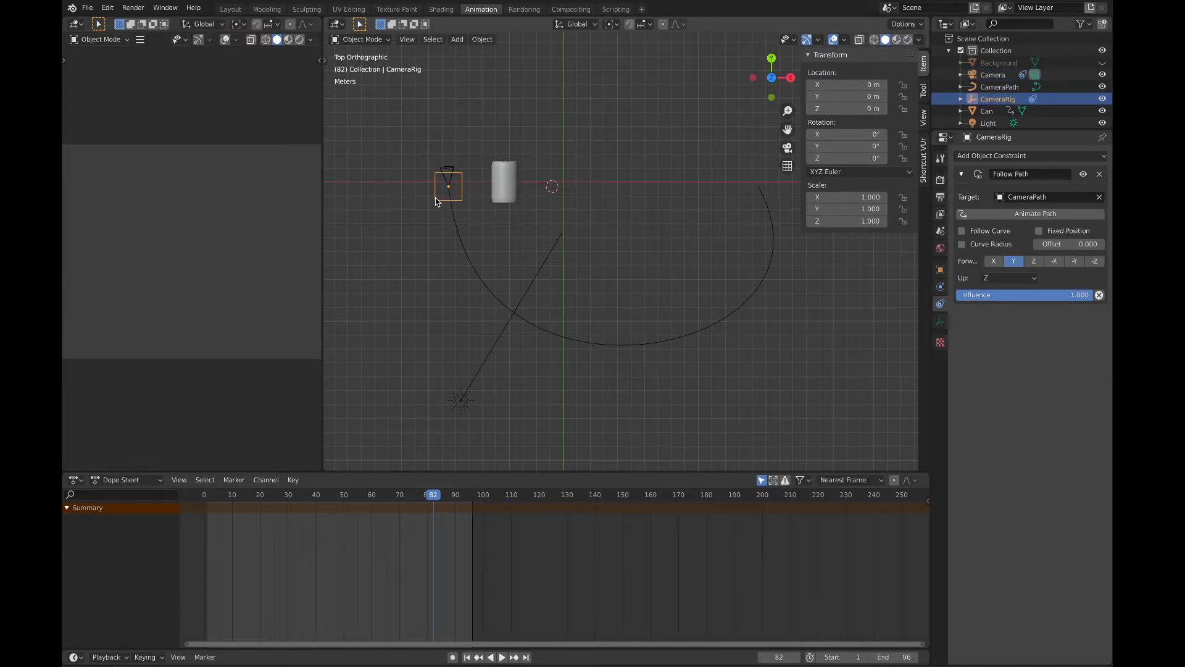
left_click_drag(432, 495, 208, 484)
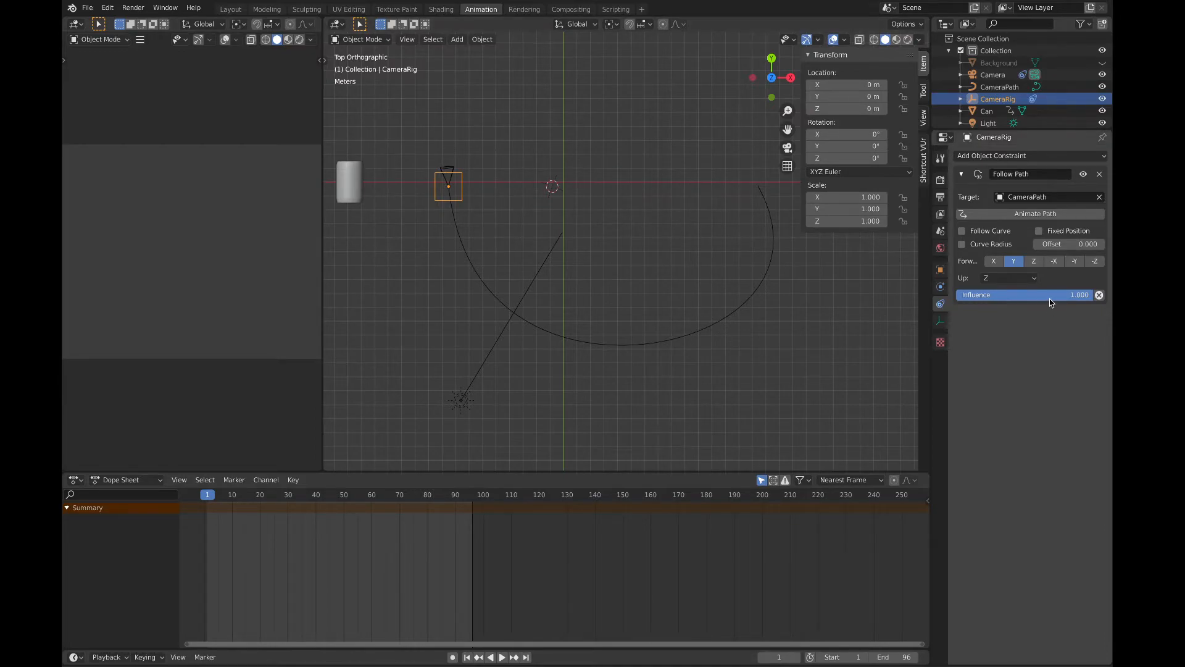
left_click(1058, 244)
left_click(1040, 316)
left_click_drag(1068, 245, 954, 244)
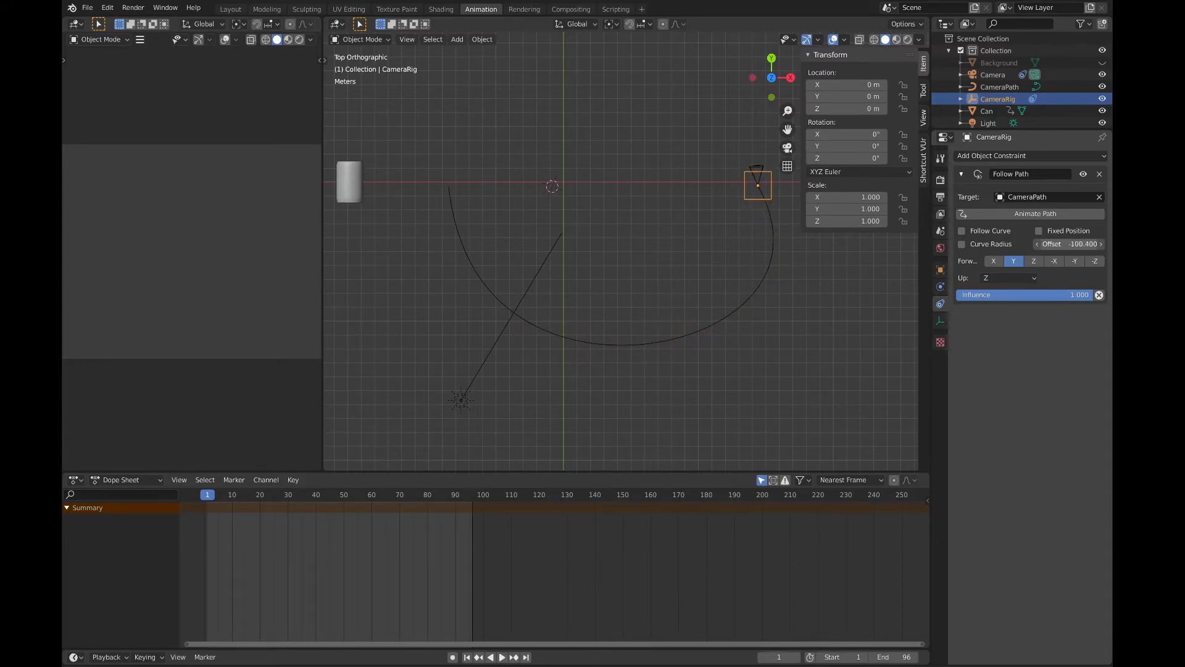
left_click(1093, 245)
key("BackSpace")
key("Return")
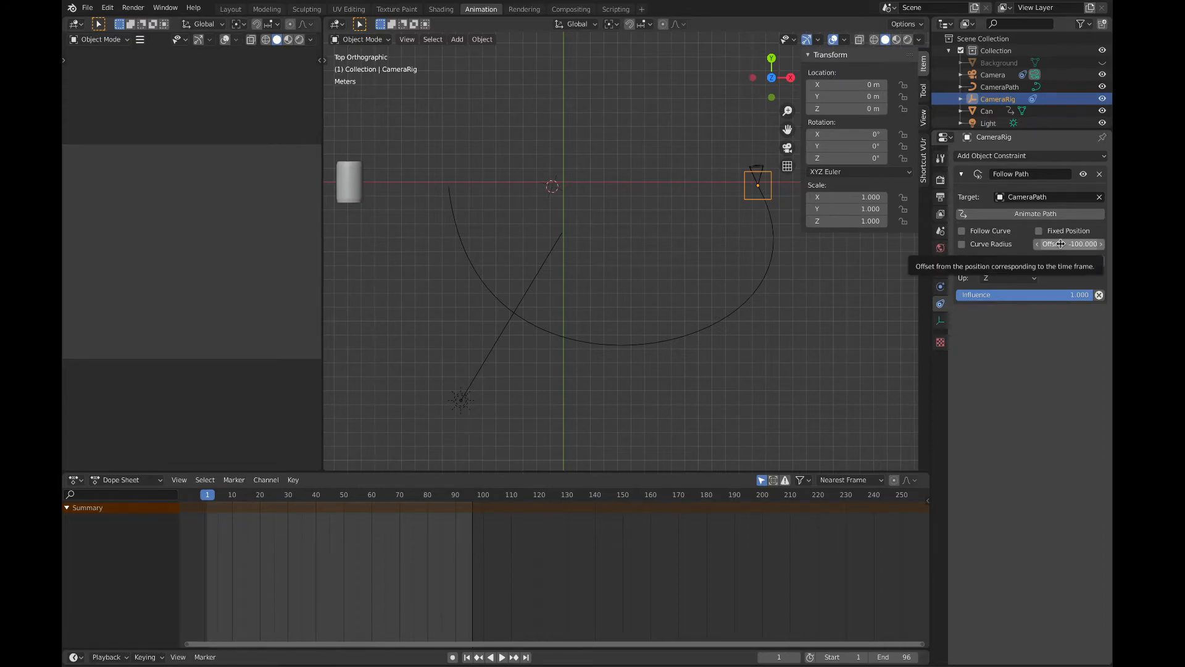
key("i")
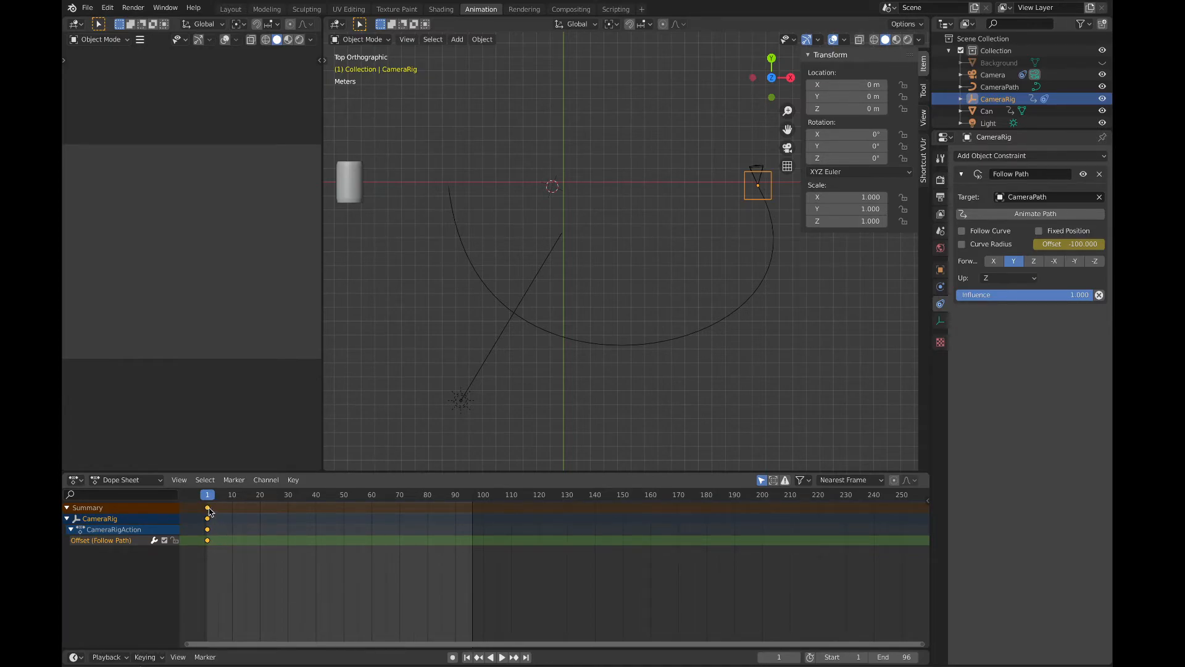
Step: At frame 96, set CameraRig's Follow Path offset to 0 and insert a second keyframe for it
left_click_drag(207, 498, 374, 506)
left_click_drag(442, 510, 472, 507)
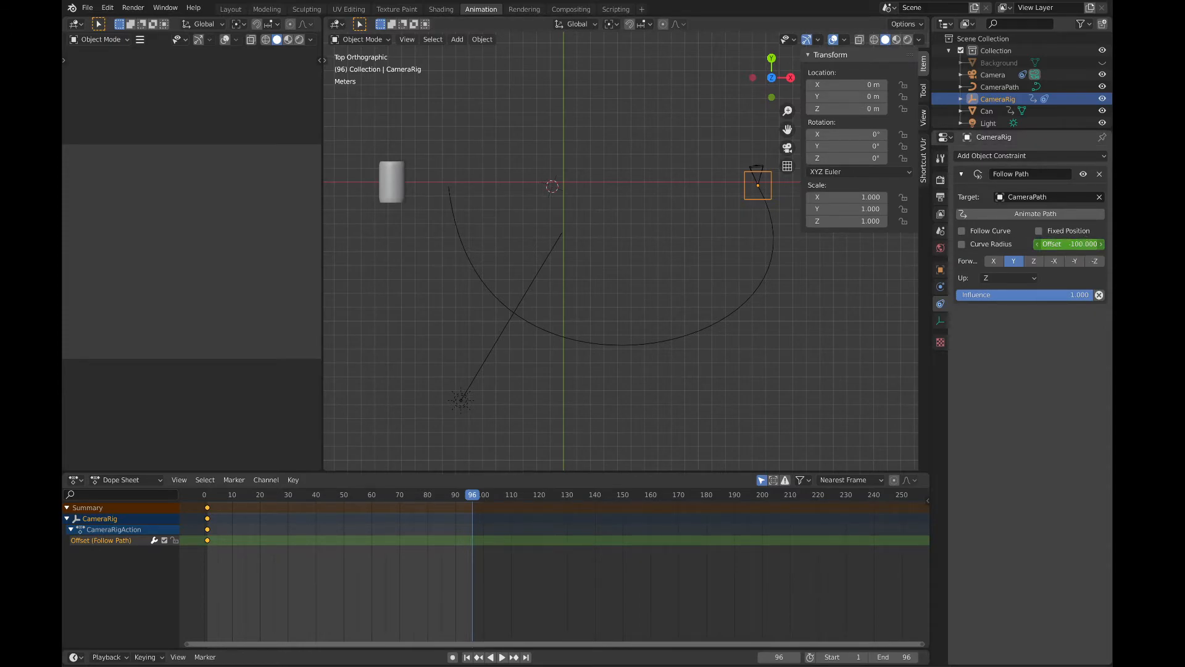
left_click_drag(1070, 244, 1074, 244)
key("ctrl+z")
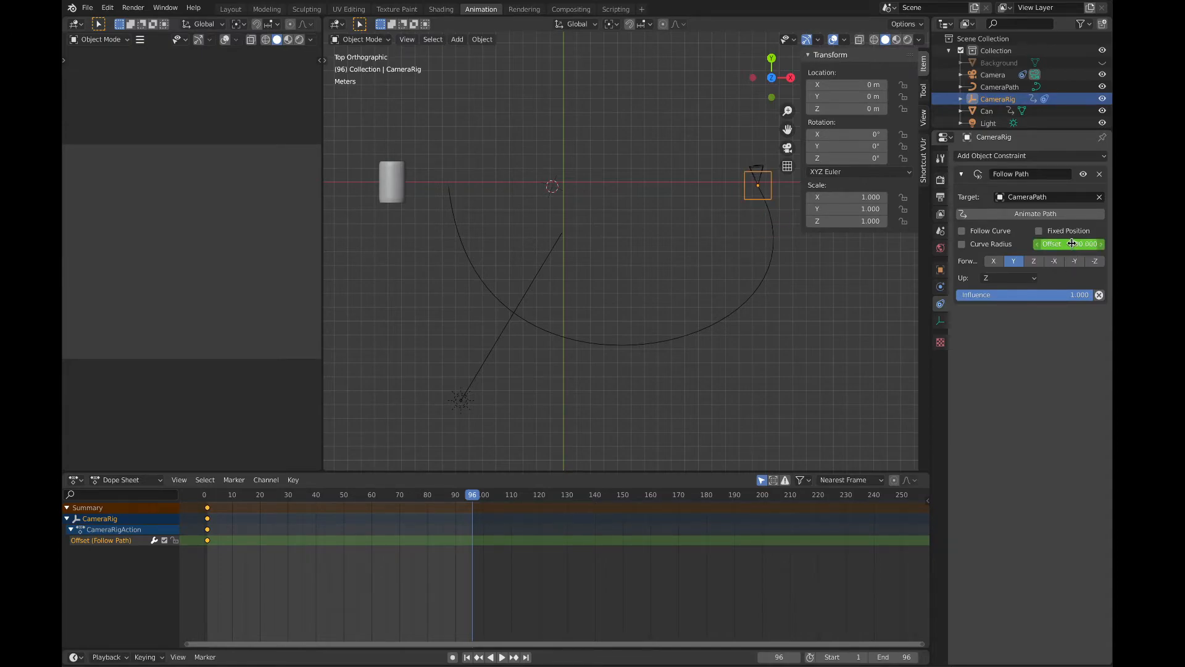
left_click(1070, 244)
type("0")
key("Return")
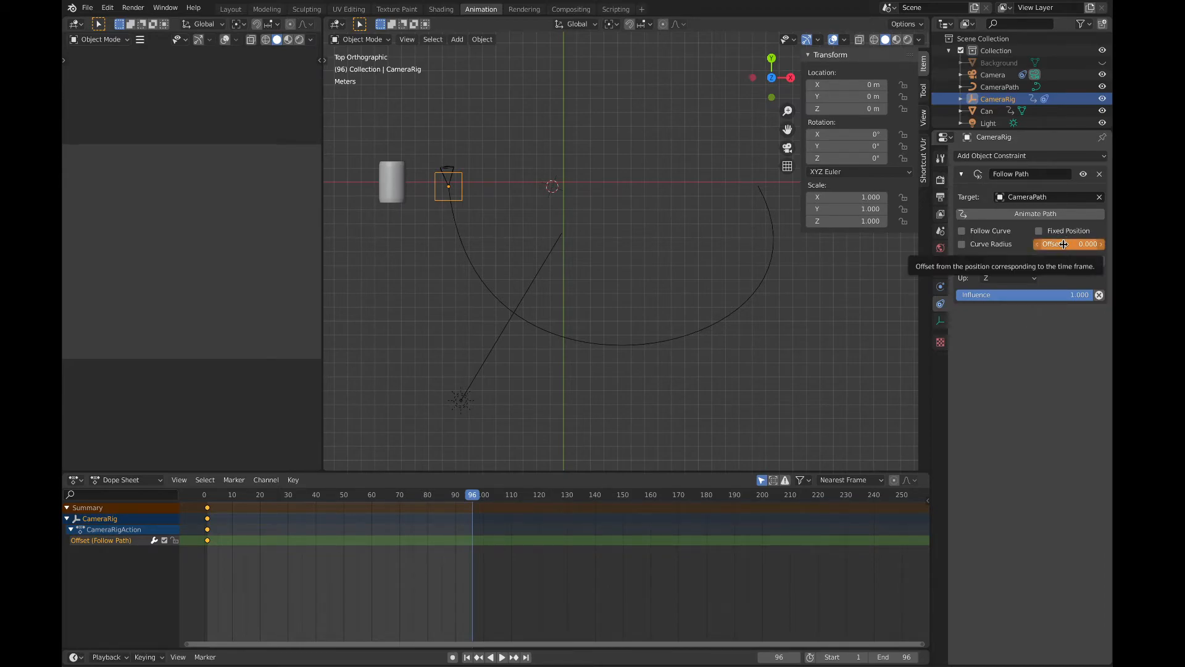
key("i")
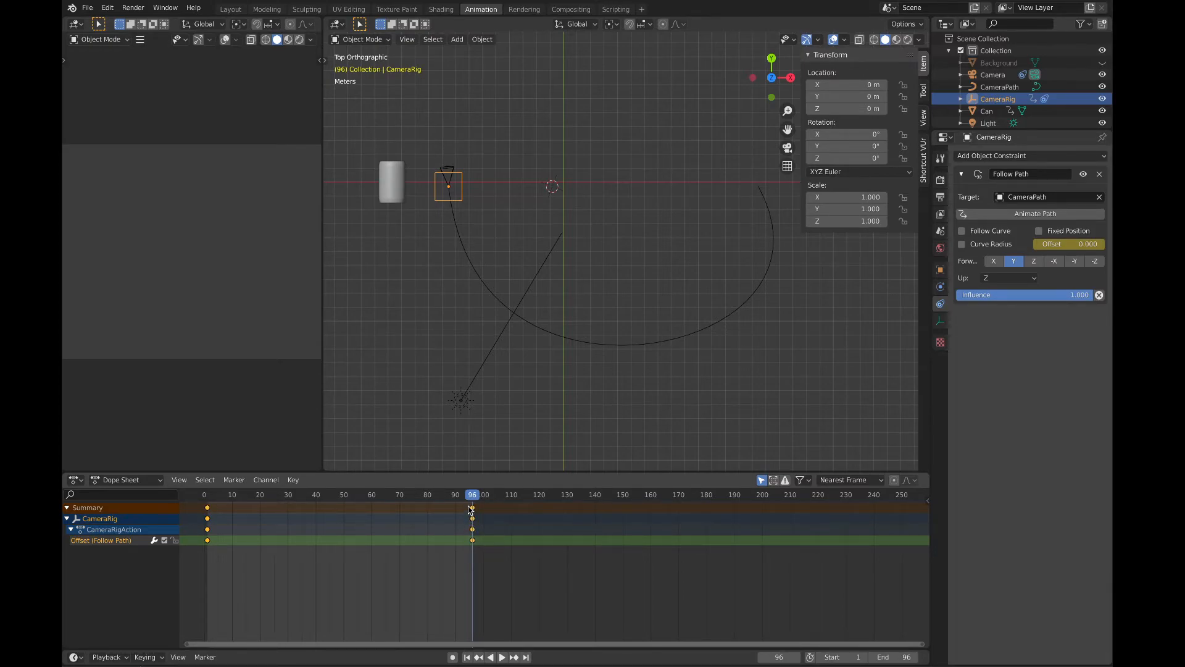
Step: Play the animation to check CameraRig's travel along the curve, and widen the camera viewport
key("space")
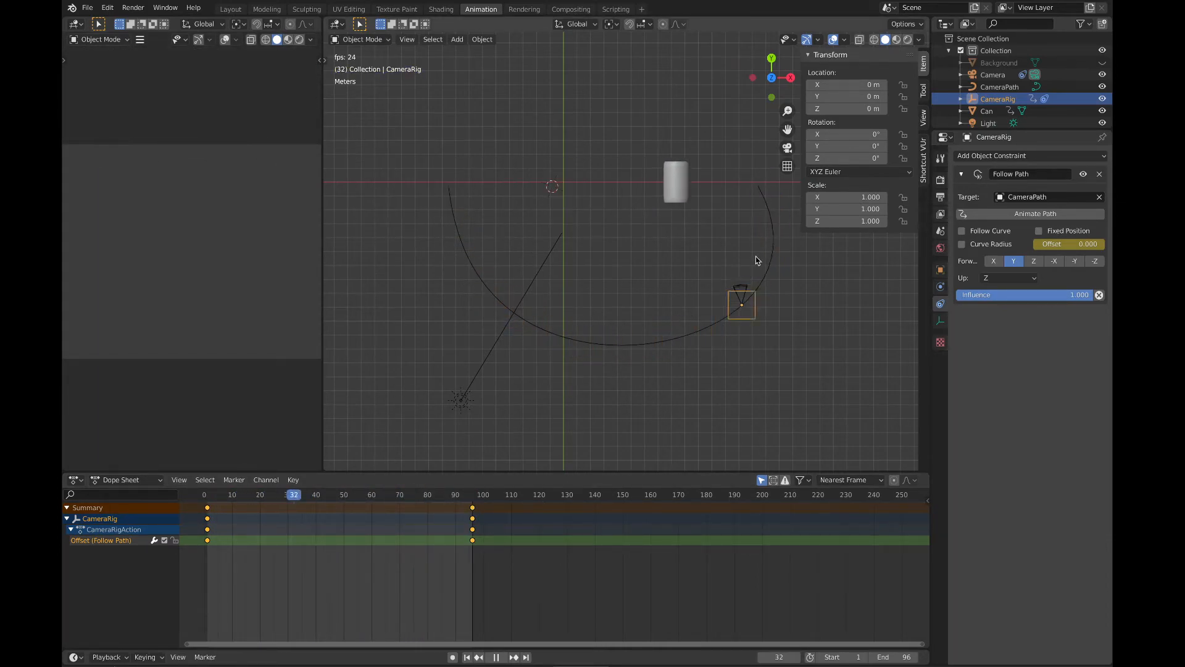
left_click_drag(322, 256, 438, 256)
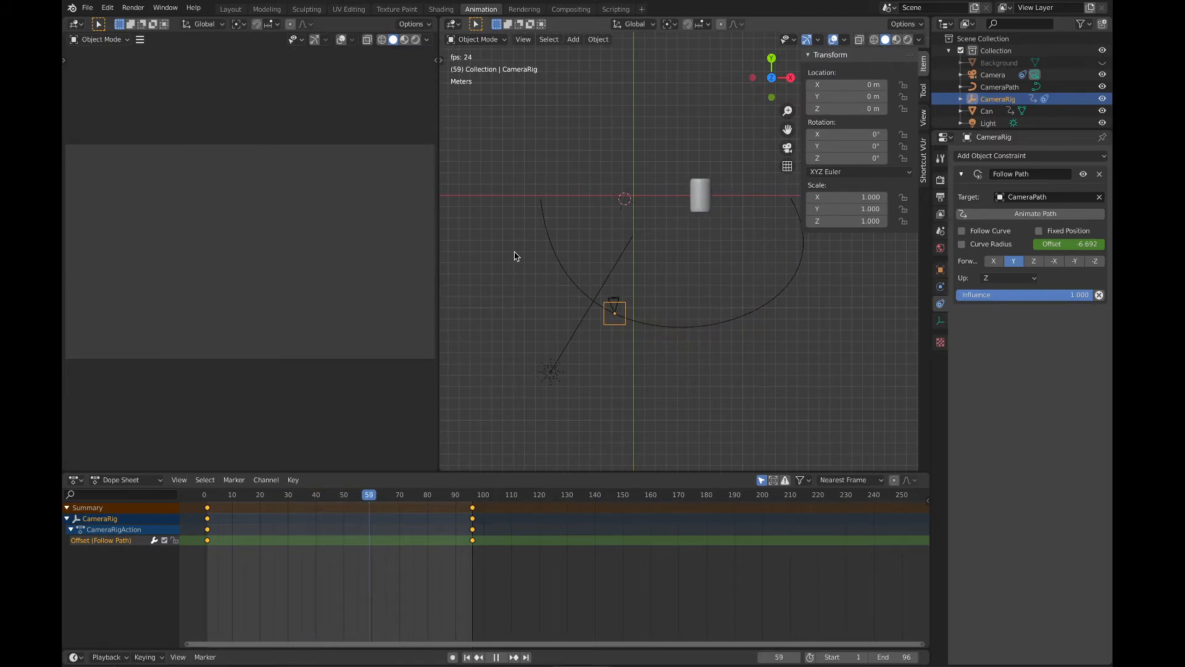
key("space")
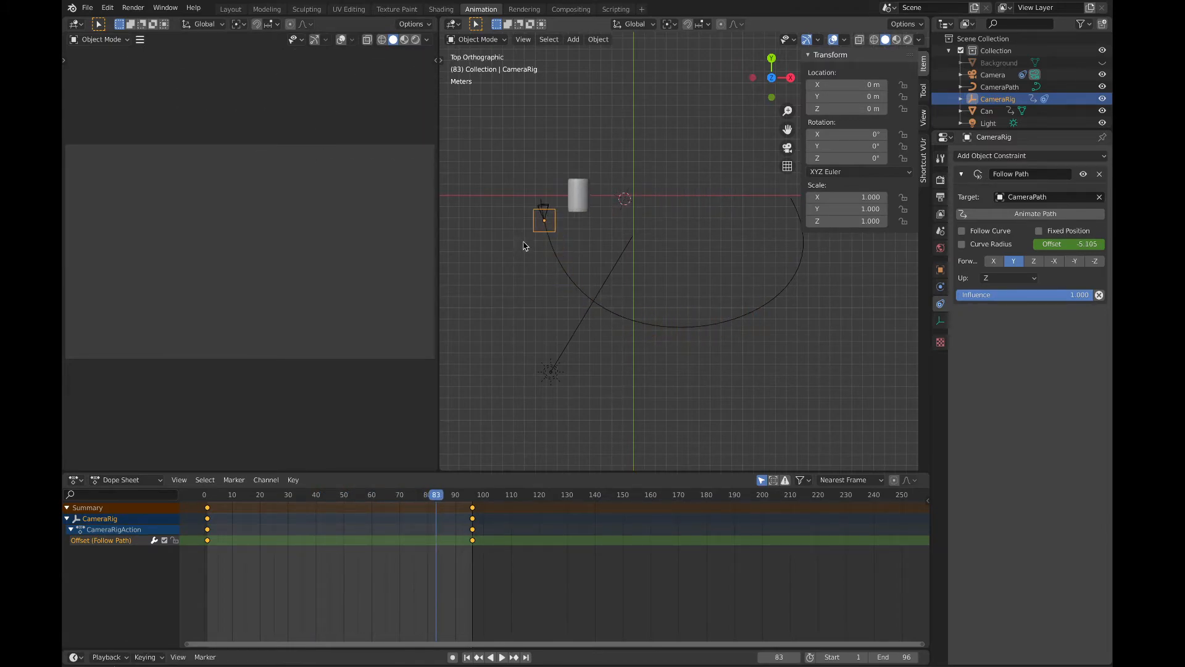
Step: Give the camera a Track To object constraint with Can as its target
left_click(545, 206)
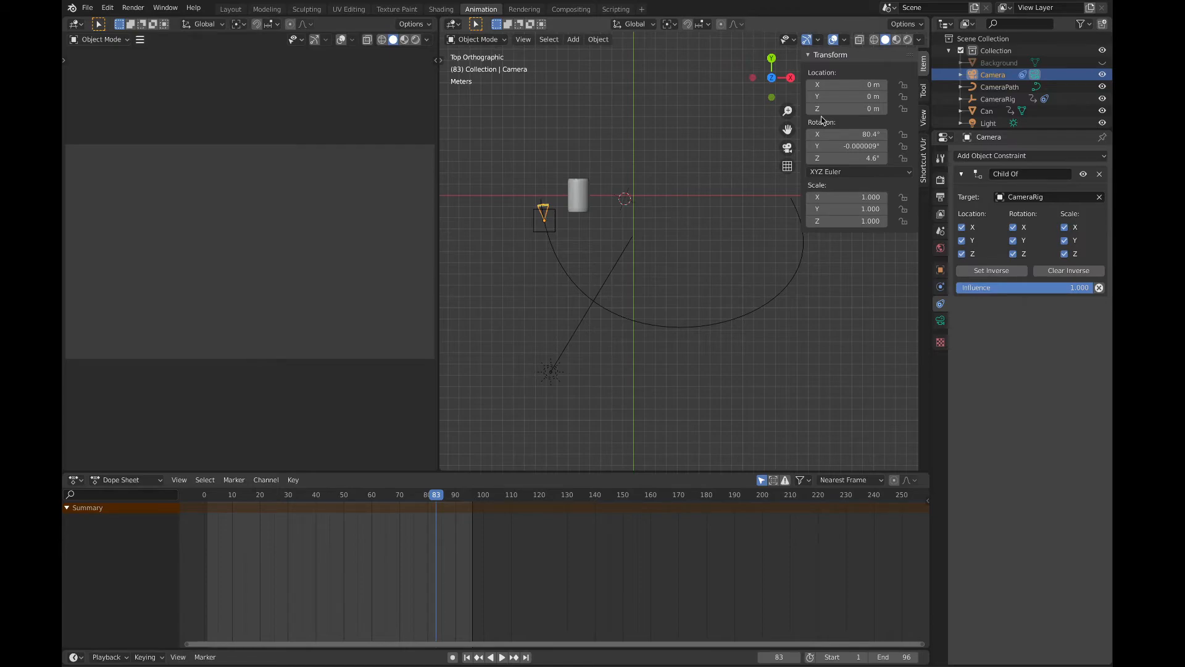
scroll(998, 112, "down", 1)
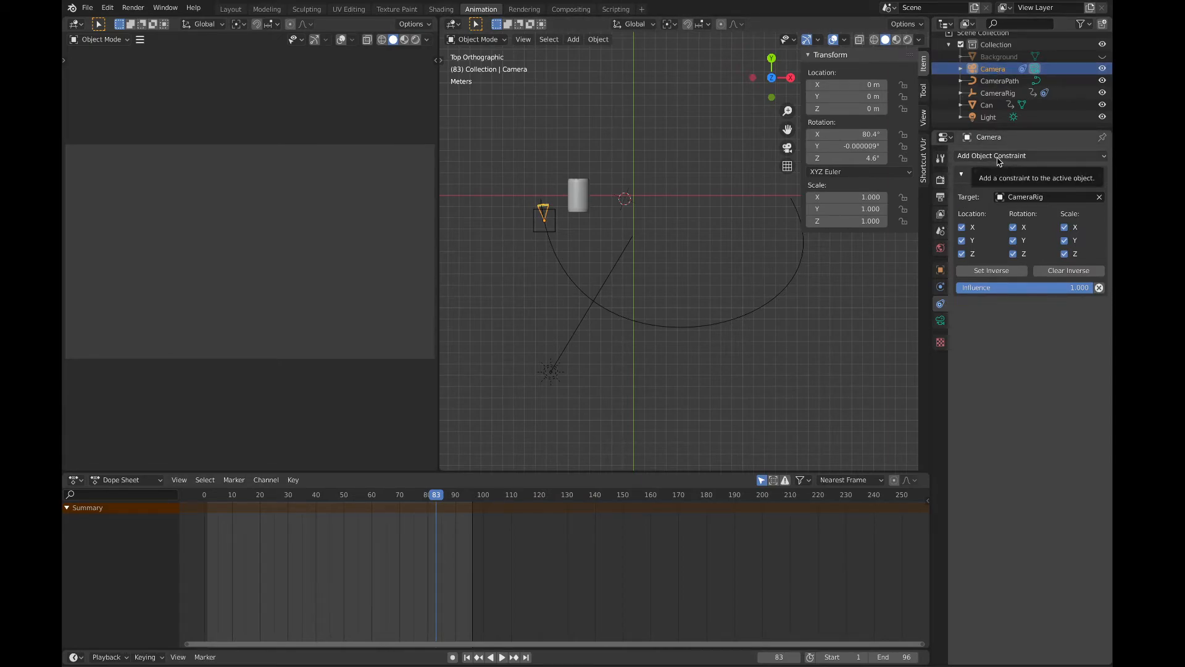
left_click(1021, 156)
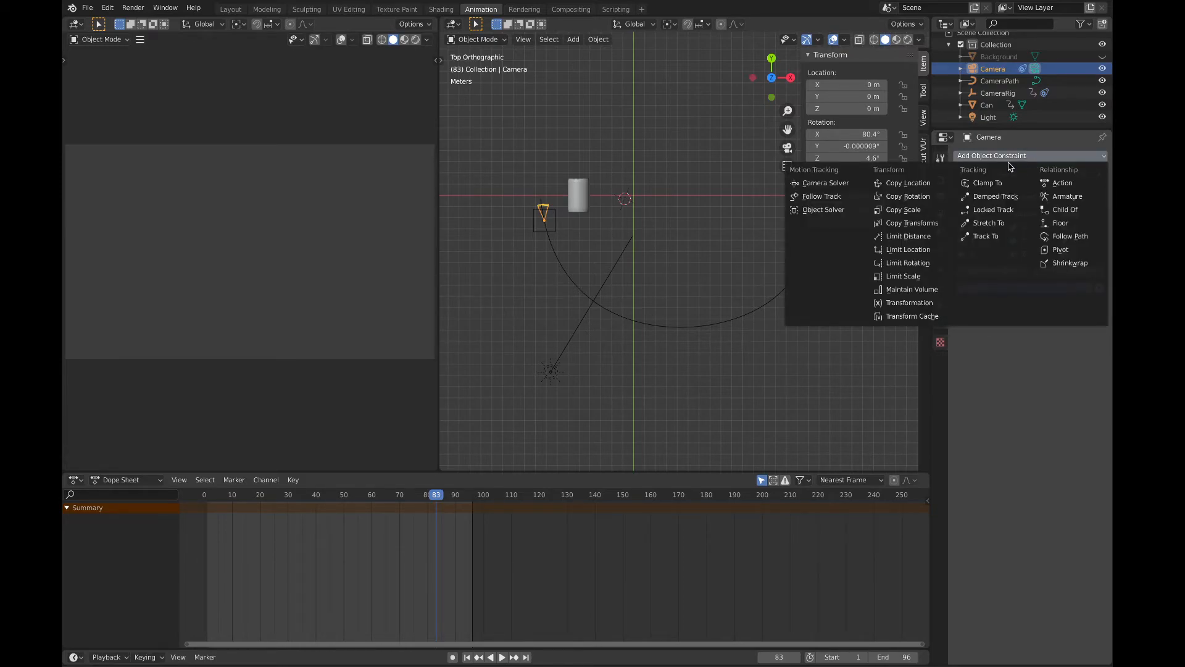
left_click(998, 240)
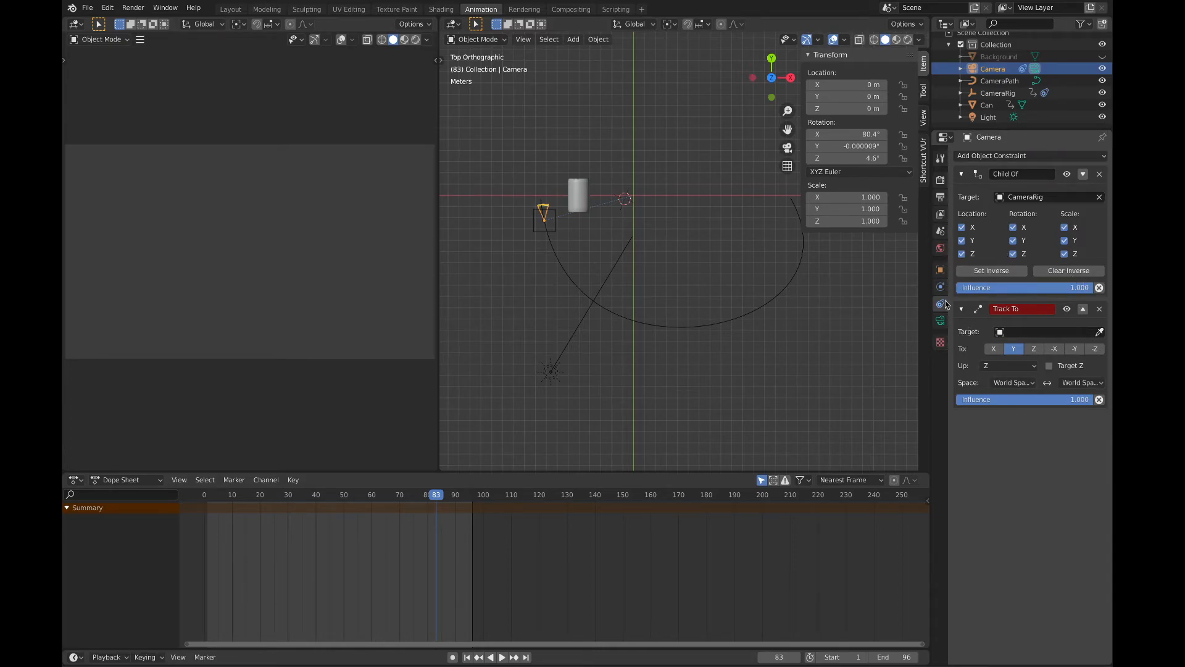
left_click(1024, 333)
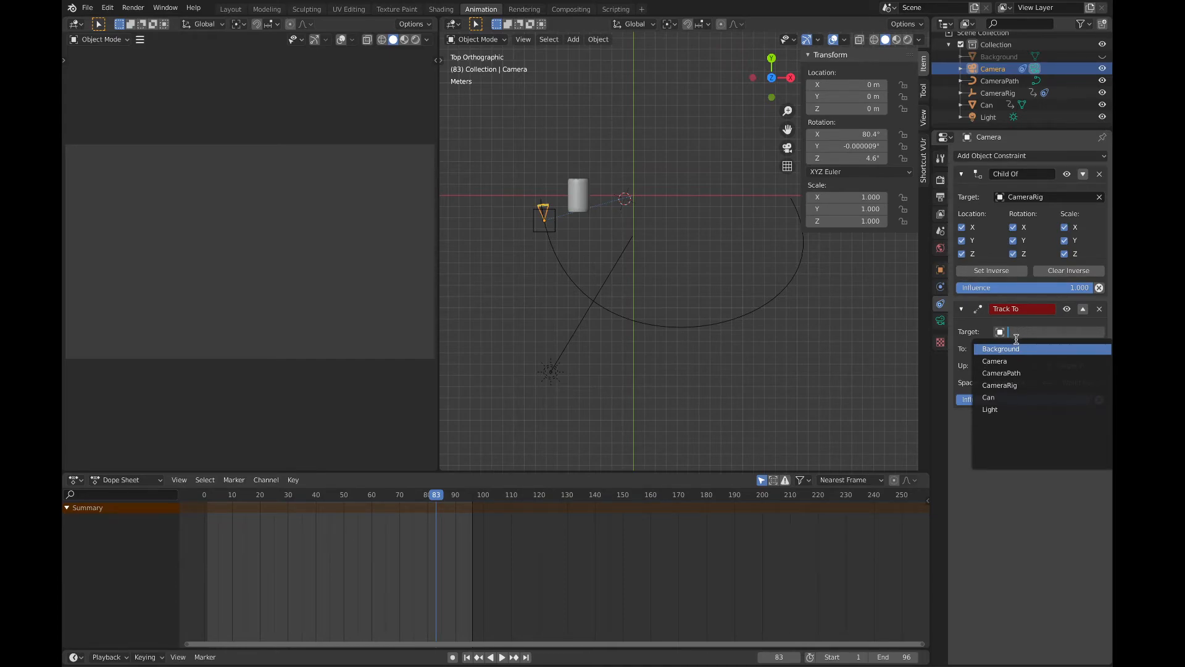
left_click(993, 397)
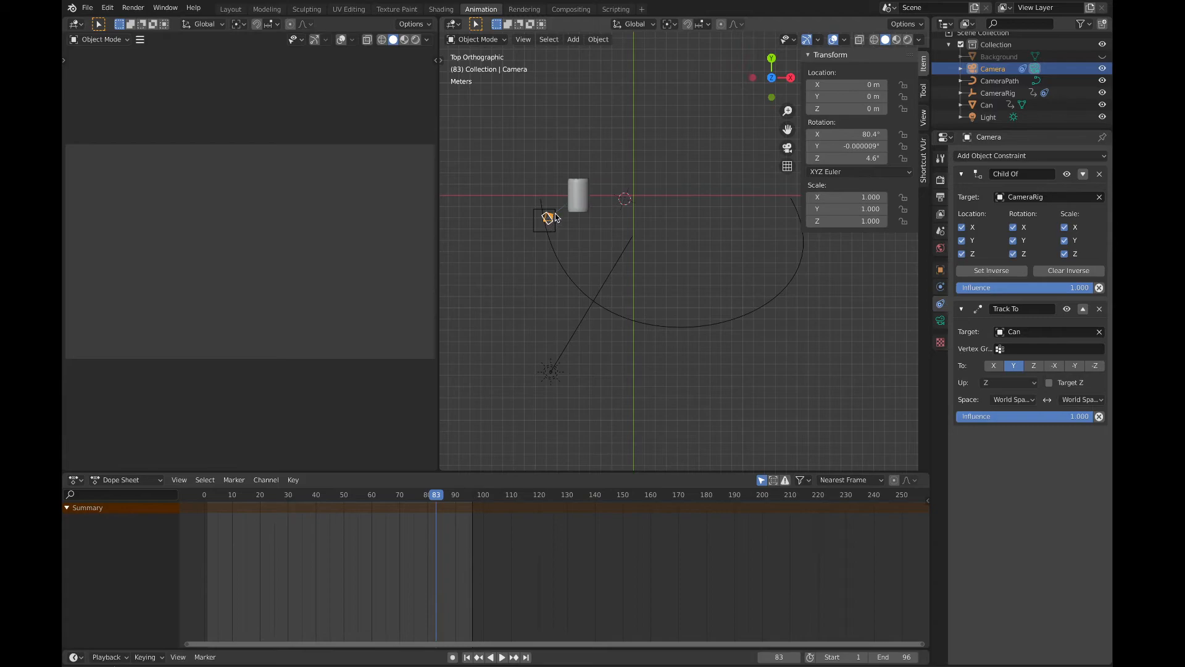
Step: Reset the camera's X, Y and Z rotation to 0°
mouse_move(546, 227)
middle_mouse_down()
mouse_move(555, 247)
mouse_move(544, 226)
mouse_move(554, 225)
middle_mouse_up()
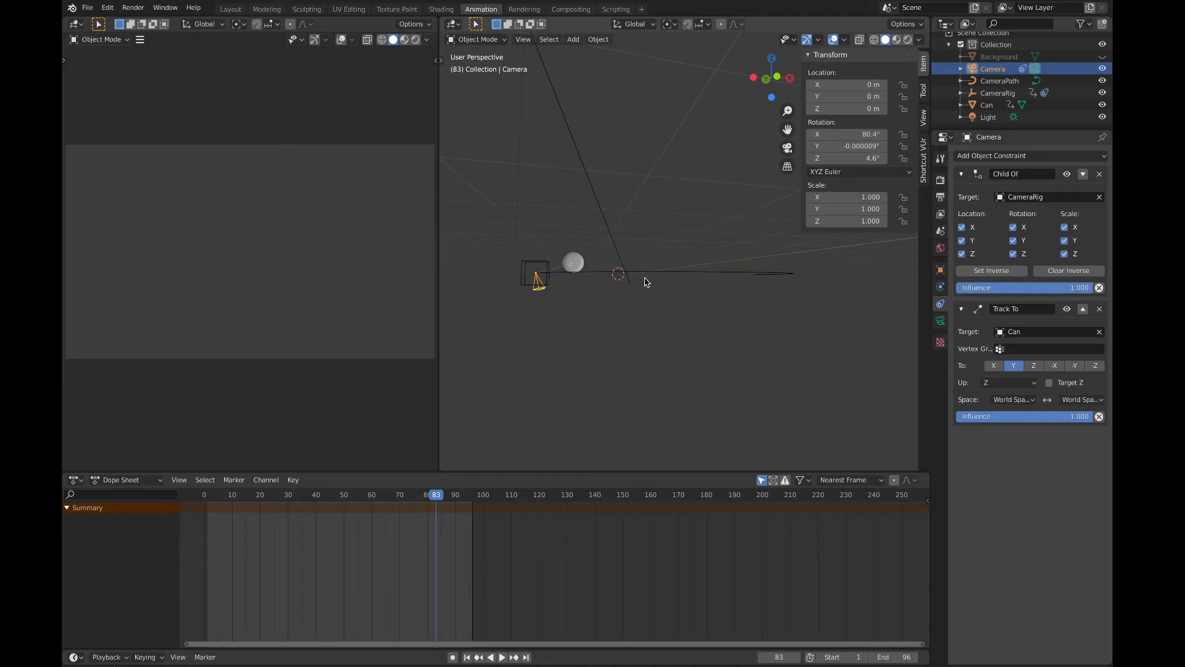
left_click(844, 134)
type("0")
key("Tab")
type("0")
key("Tab")
type("0")
key("Return")
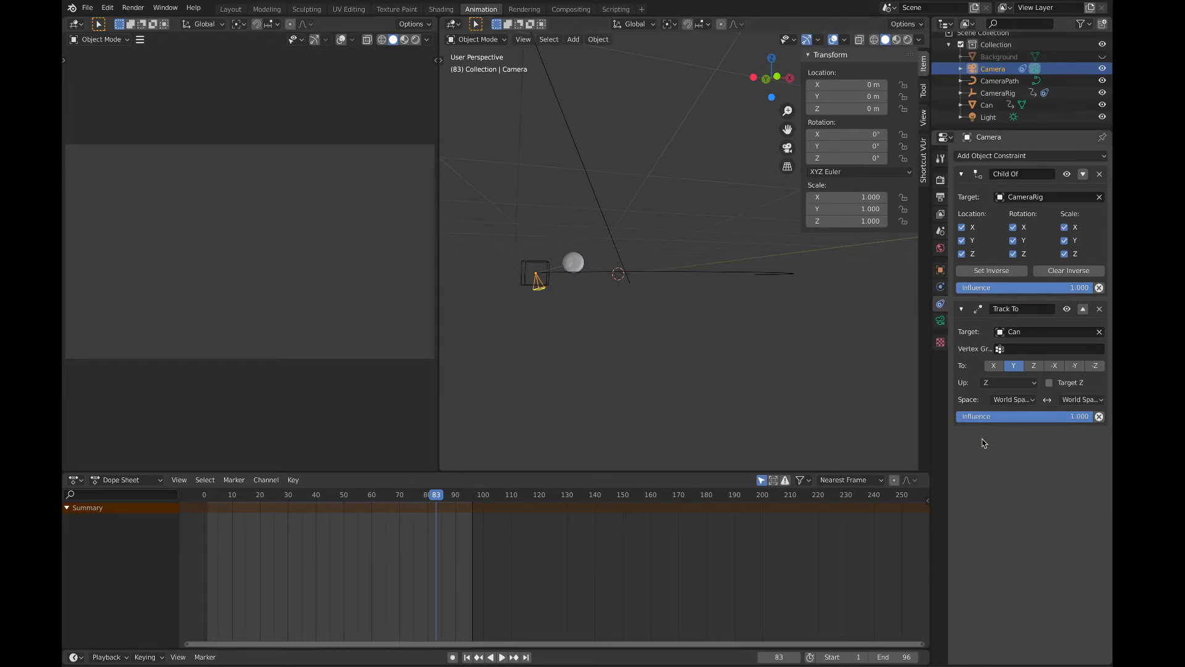
Step: Try the different tracking axes of the camera's Track To constraint and set the To axis to -Z
left_click(995, 366)
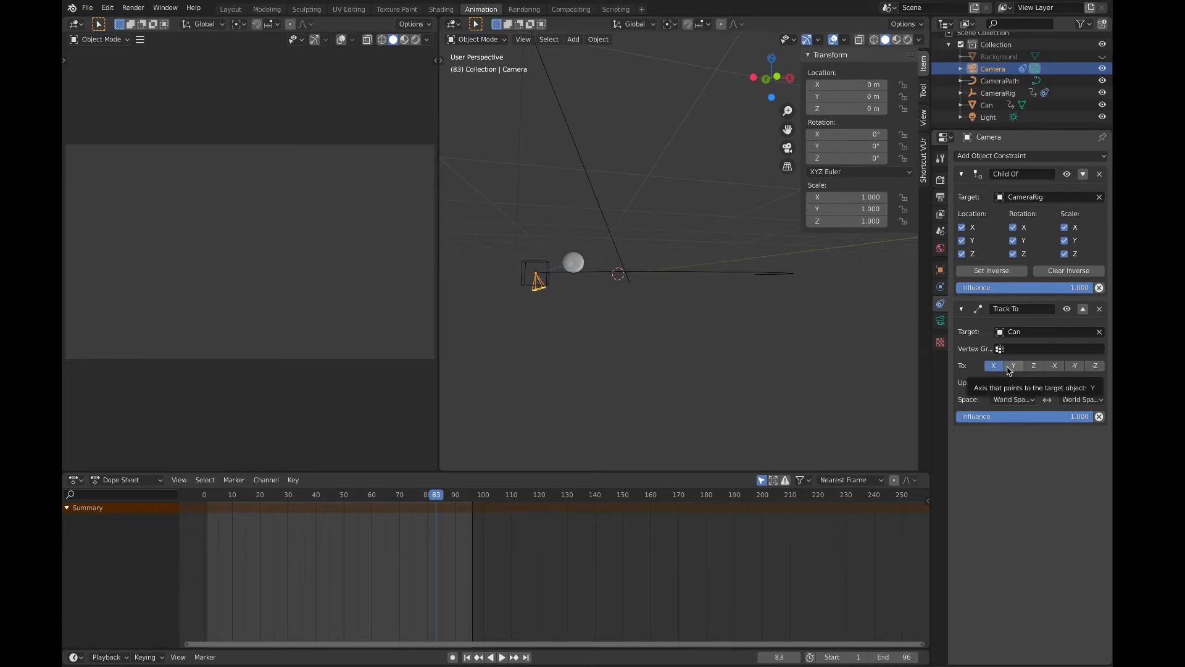
left_click(1009, 367)
left_click(1032, 366)
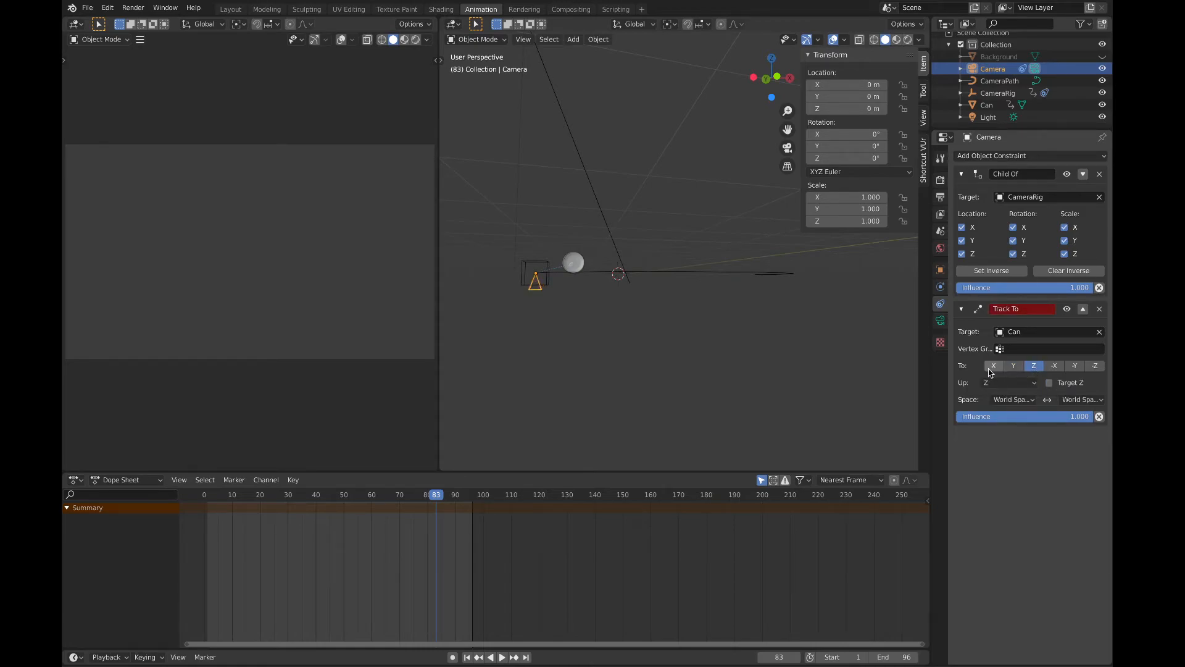
left_click(1055, 366)
left_click(1075, 366)
left_click(1094, 367)
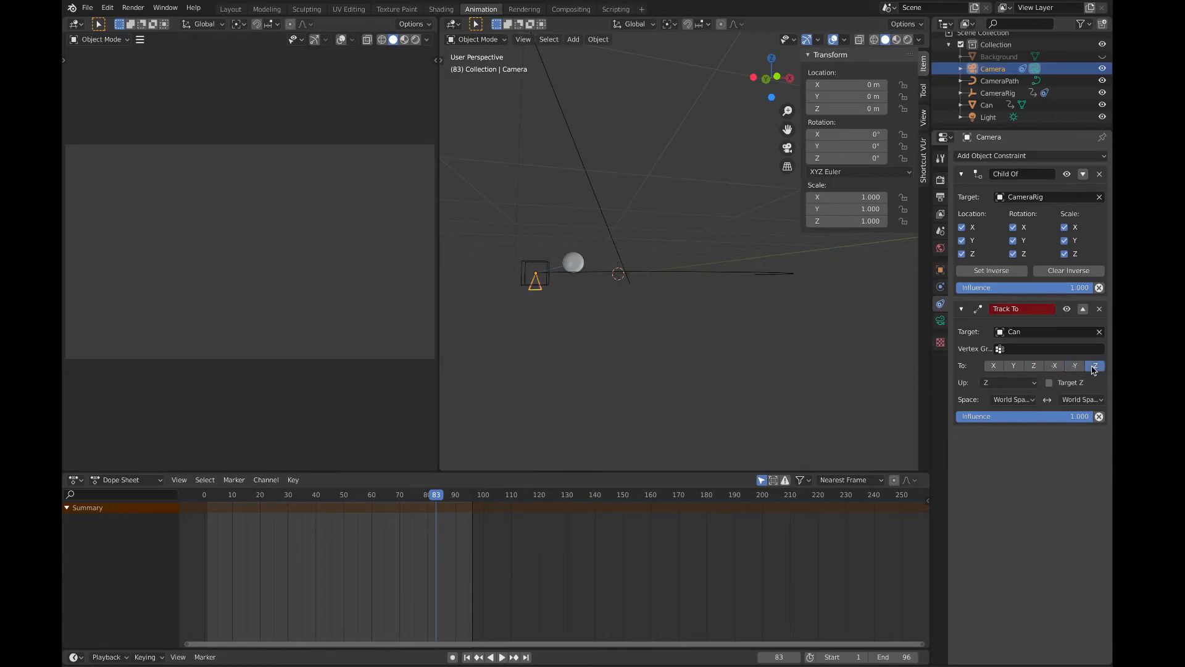
left_click(993, 369)
left_click(1093, 366)
Step: Try X as the Track To constraint's up axis, check the camera's orientation towards the can, and set the up axis to Y
left_click(1018, 383)
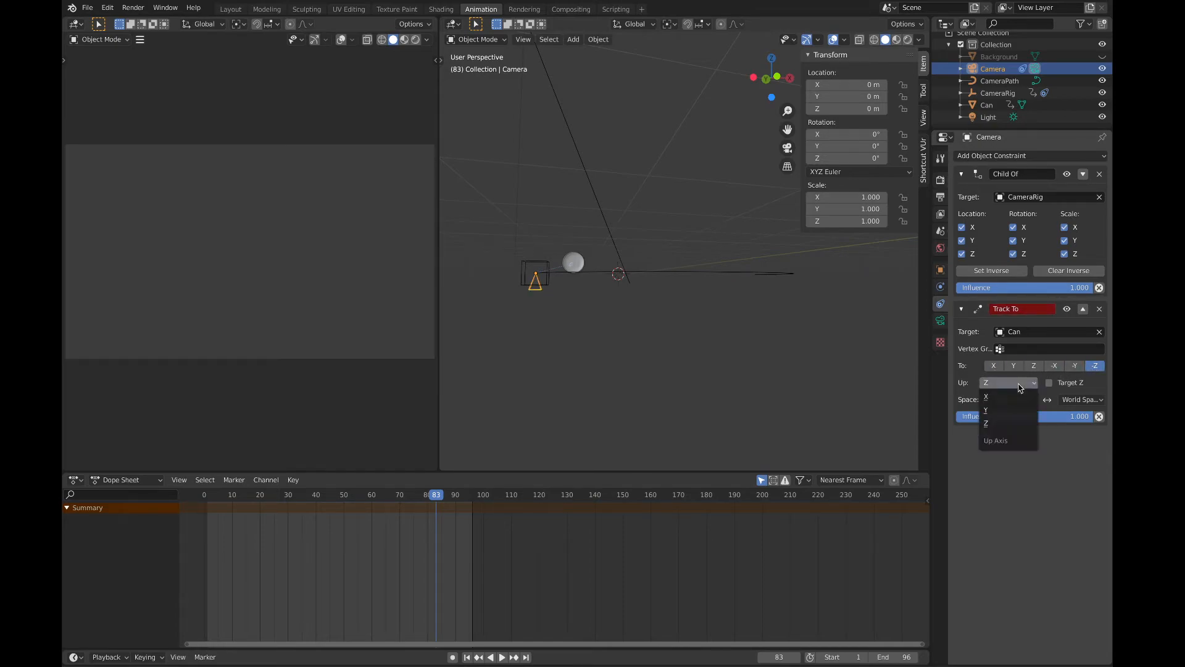
left_click(1012, 396)
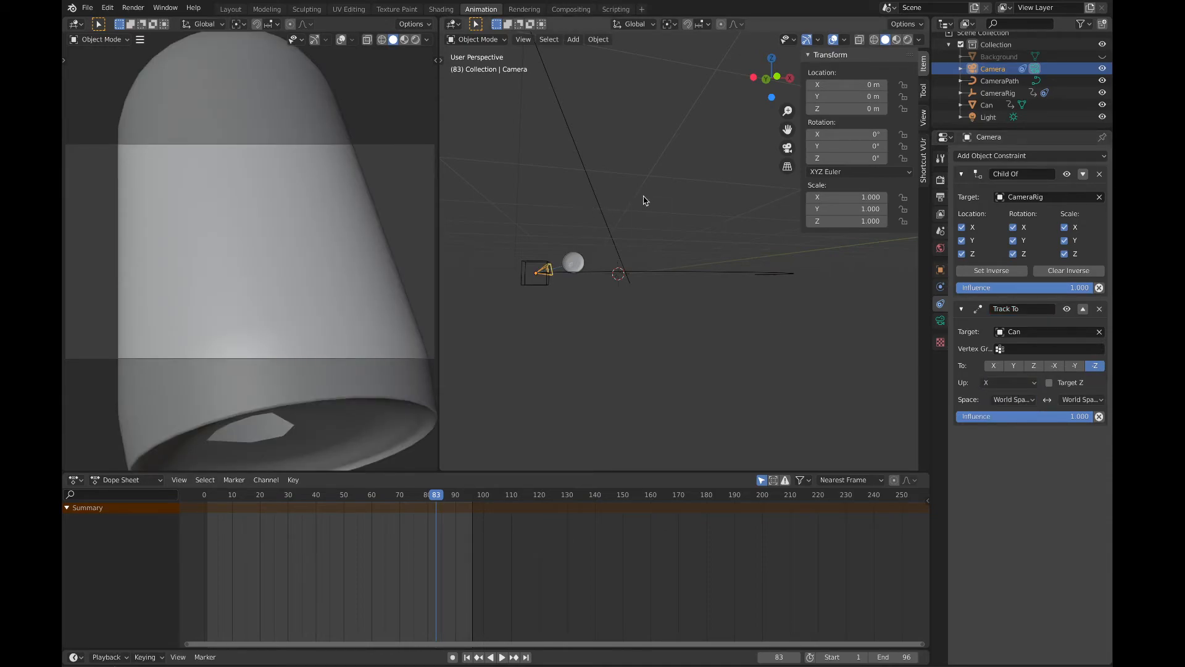
scroll(677, 218, "up", 5)
scroll(678, 219, "right", 10)
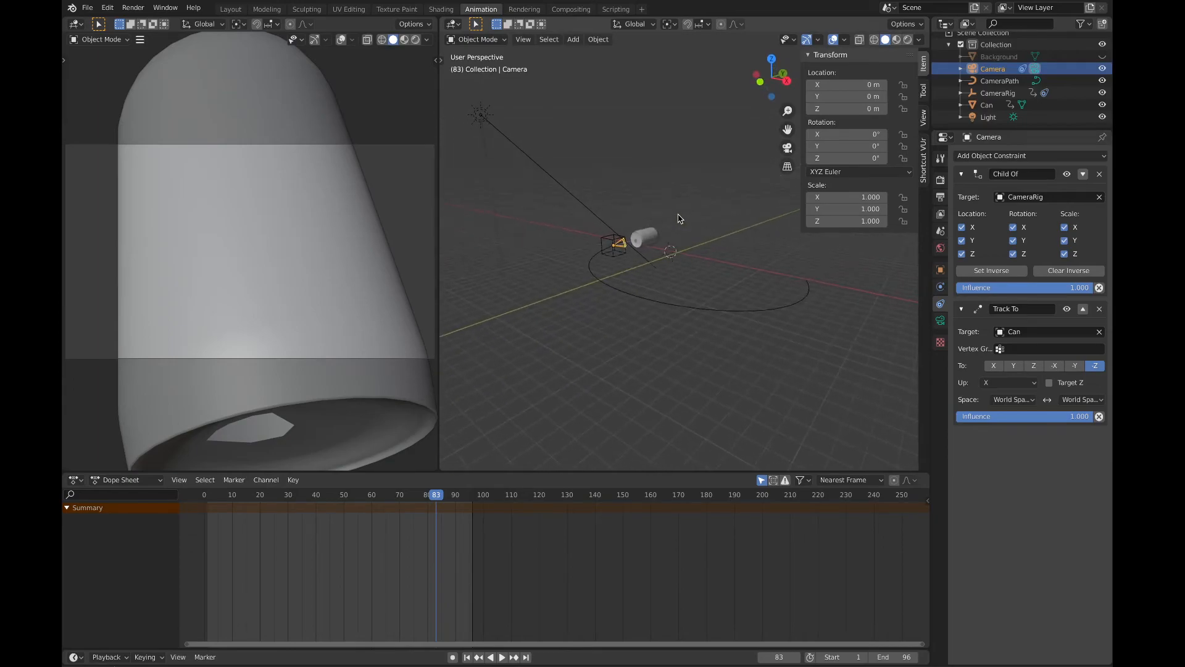
scroll(640, 244, "up", 6)
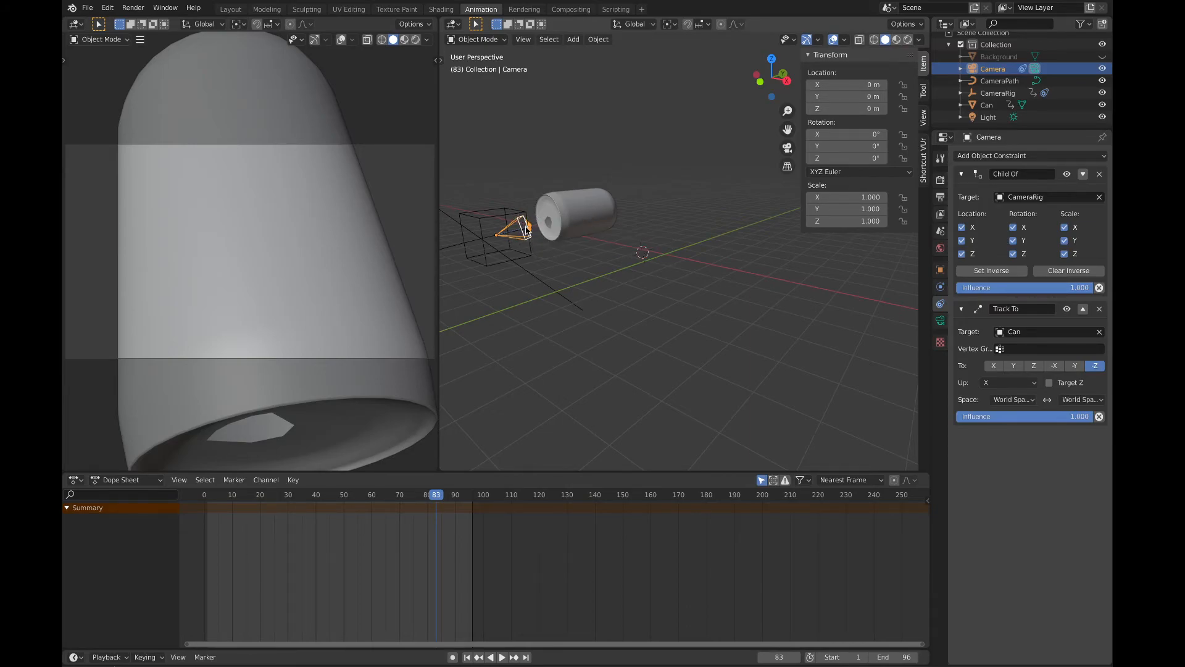
left_click(1014, 384)
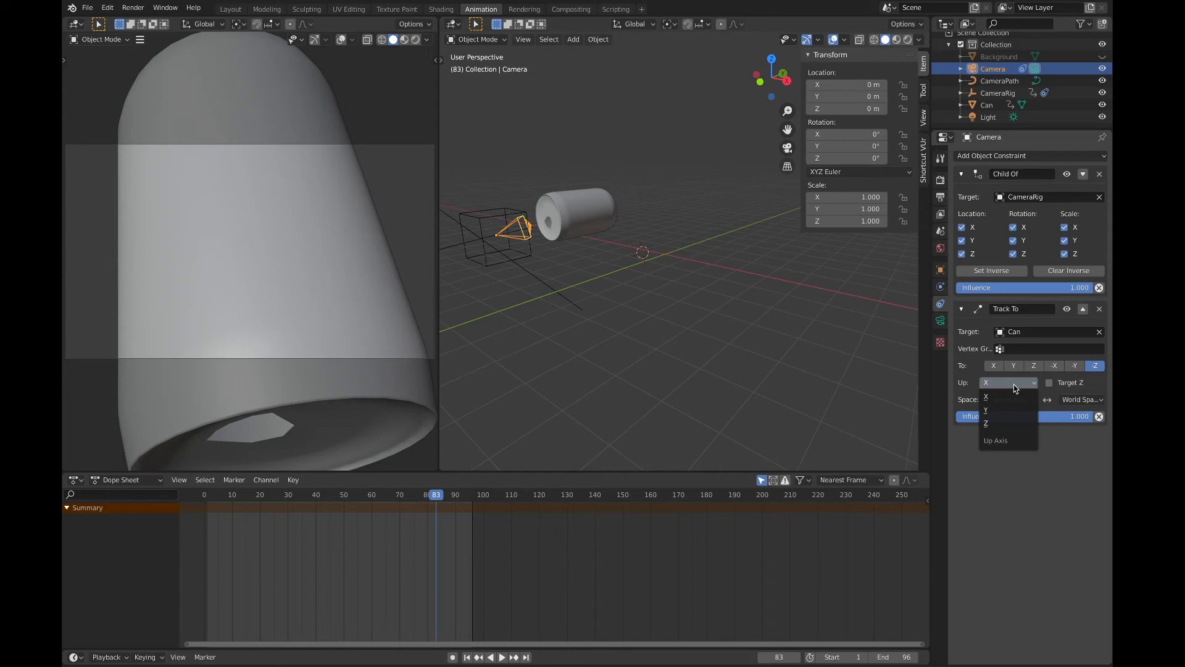
left_click(991, 409)
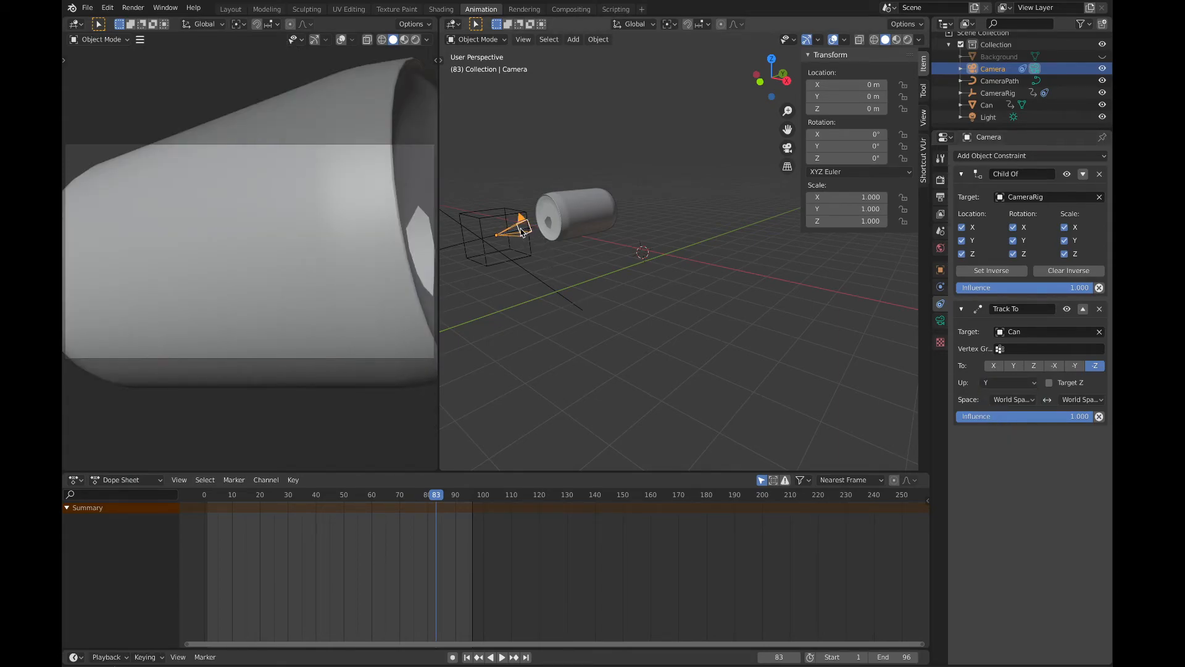
Step: Play the animation in perspective and from the top view to check how the camera follows the path and tracks the can
key("space")
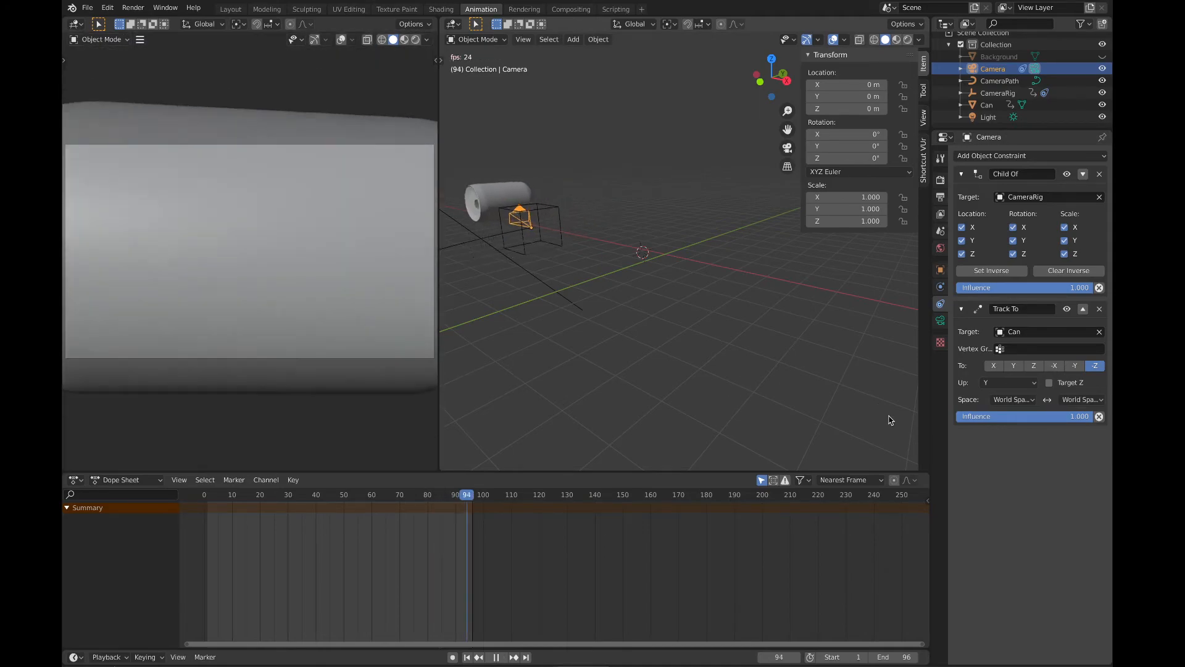
key("space")
key("space")
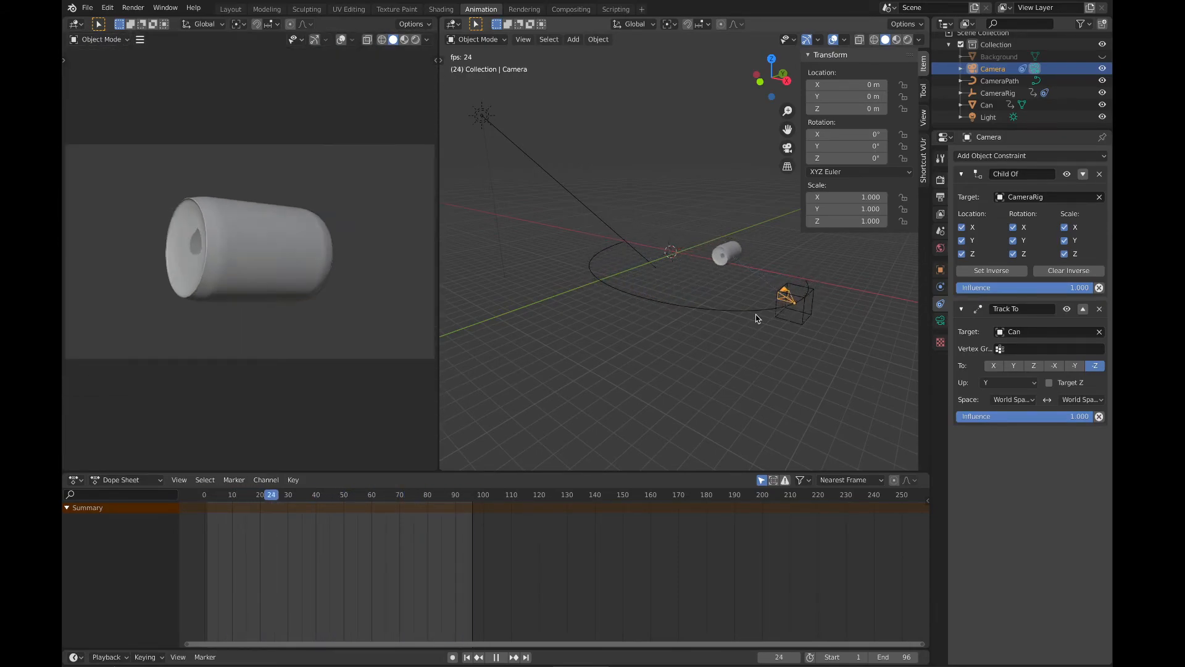
key("space")
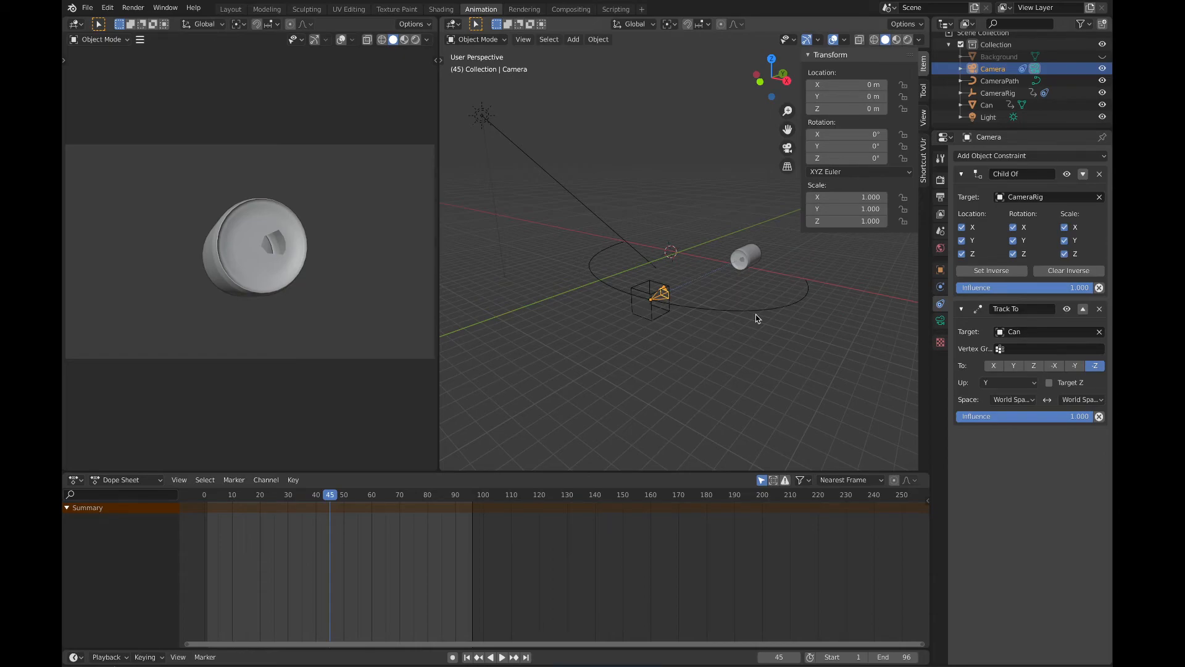
left_click(770, 58)
key("space")
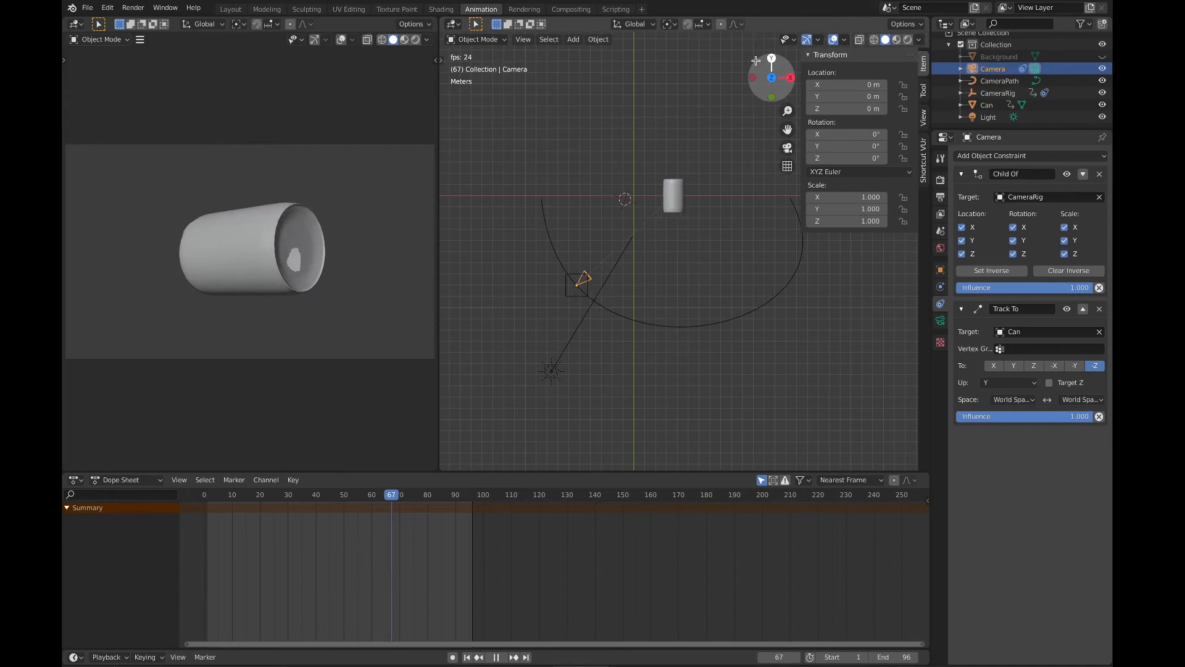
key("space")
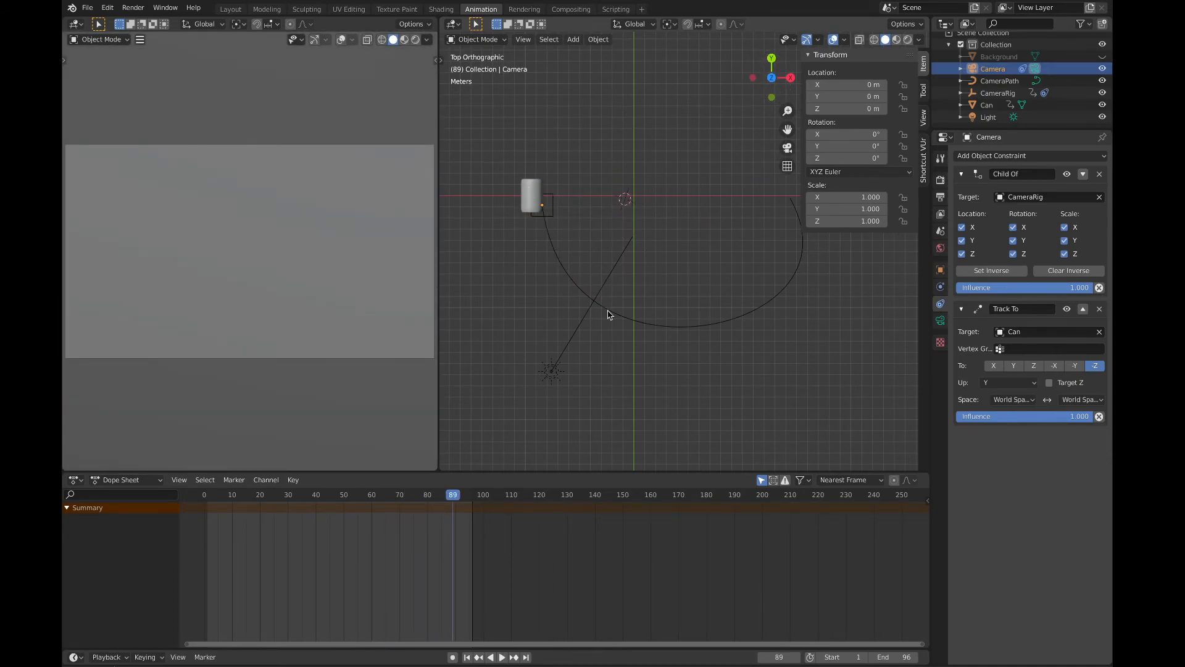
Step: Scale the CameraPath curve up to a scale of about 8.69 and play the animation to check the framing of the can
left_click(730, 322)
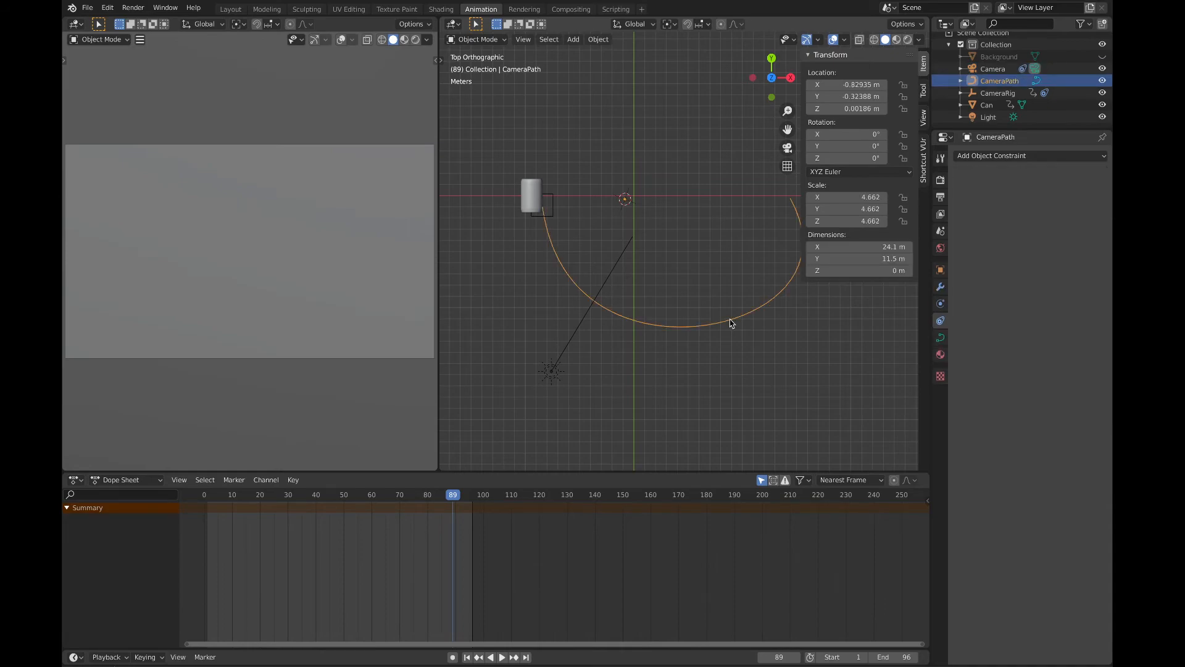
key("s")
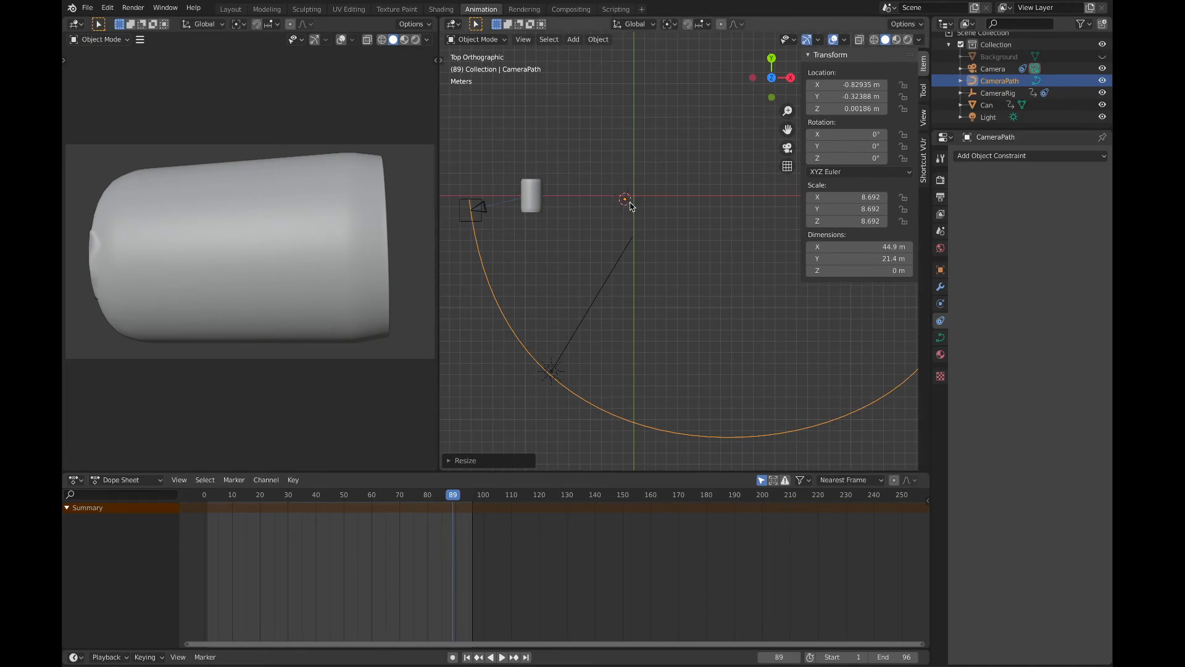
key("space")
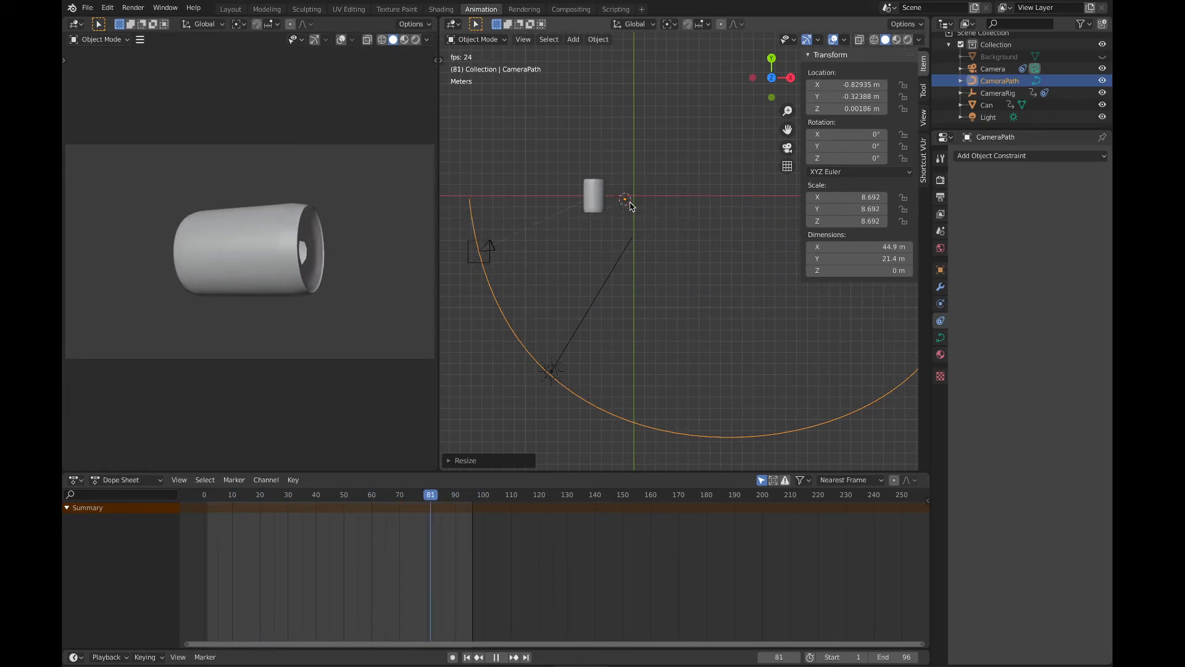
key("space")
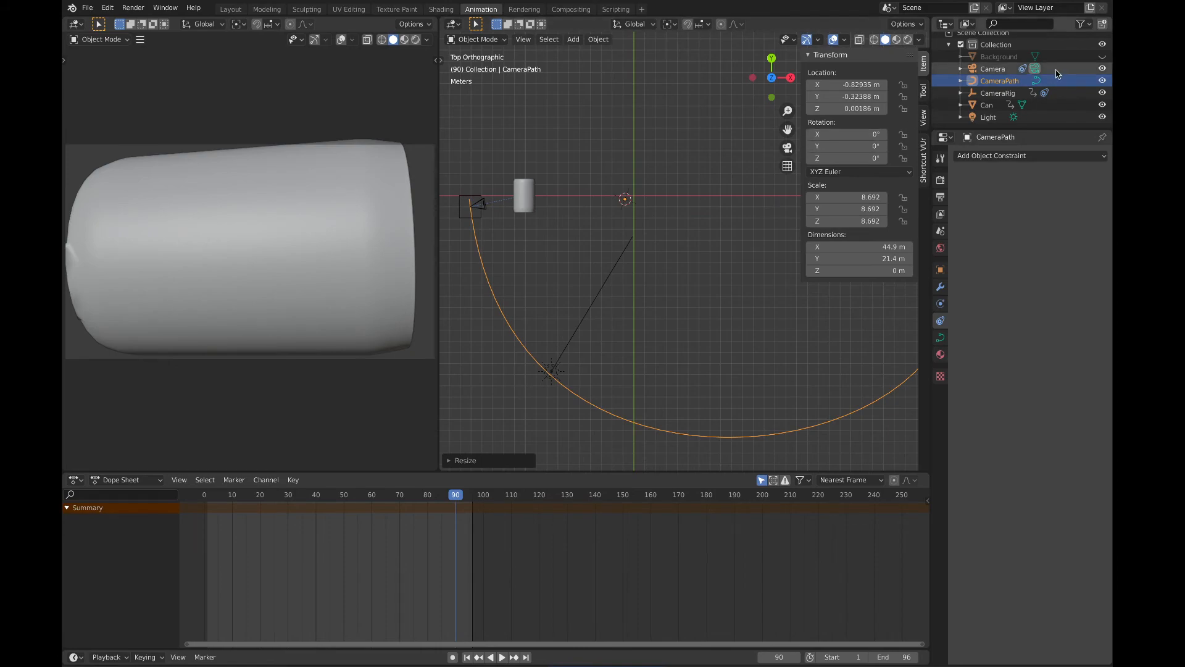
Step: Unhide the Background object and play the animation to check it in the camera view
left_click(1102, 57)
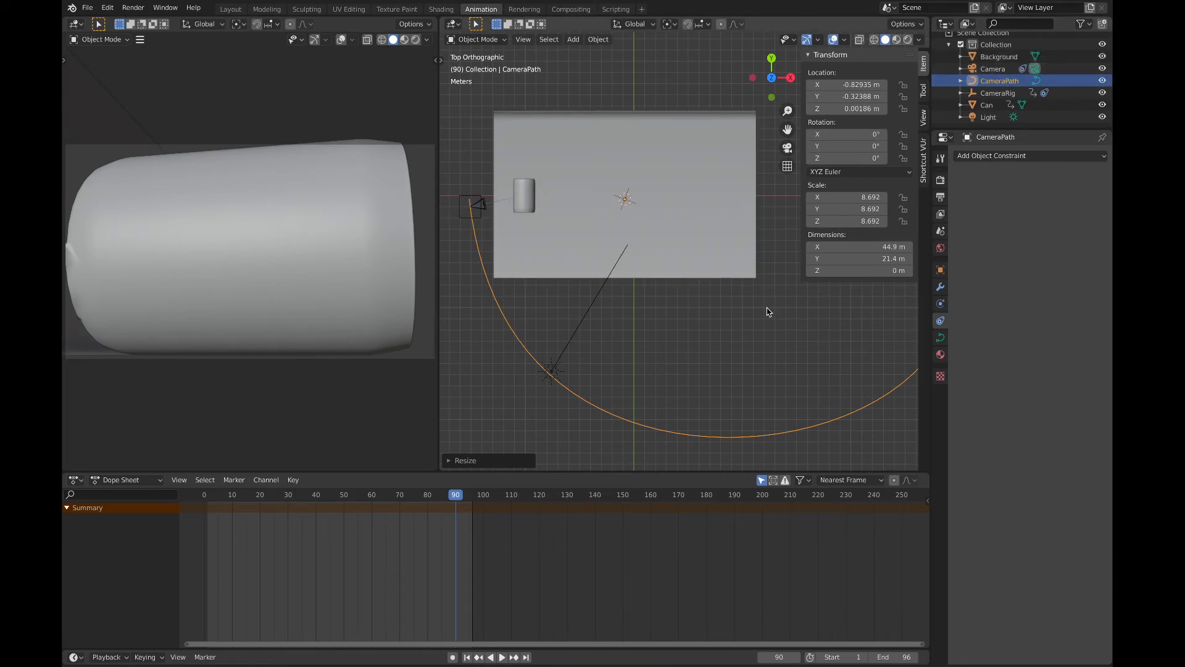
key("space")
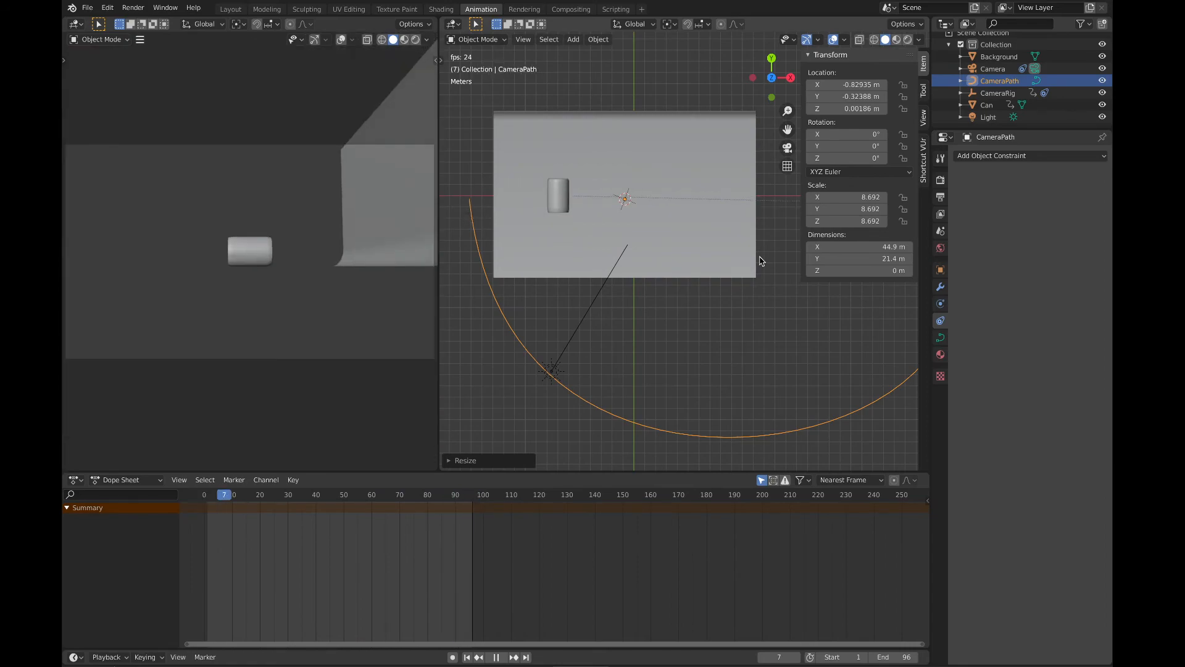
key("space")
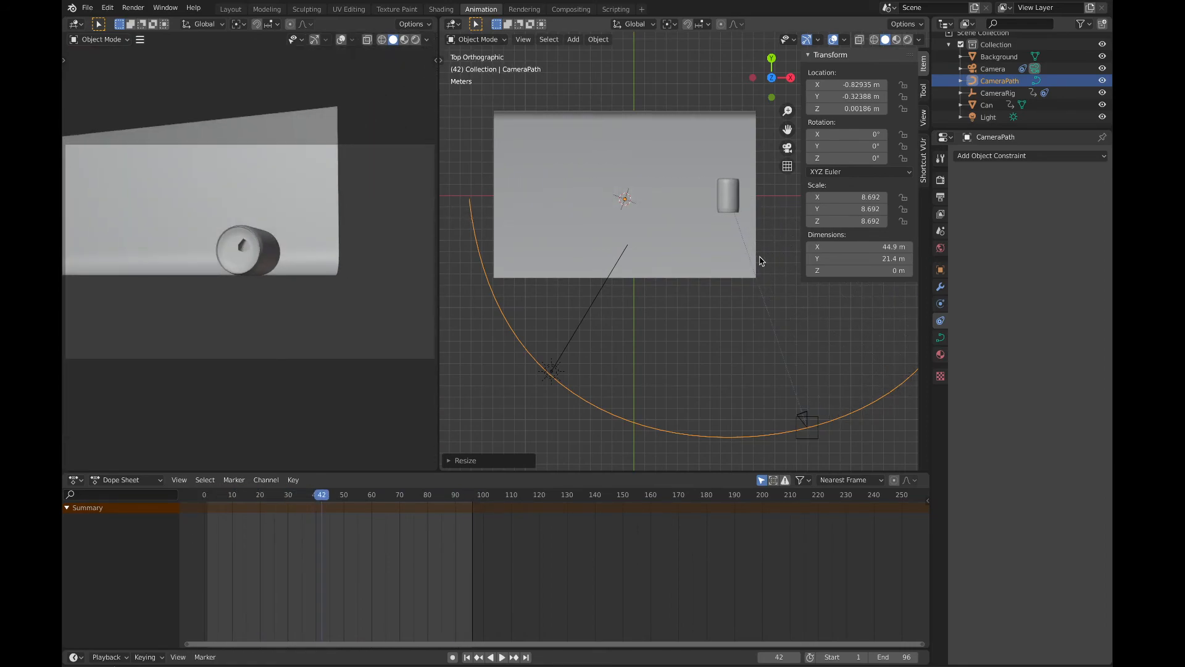
Step: From the front view, raise the CameraPath curve to about X -1.37 m and Z 6.54 m
left_click(771, 98)
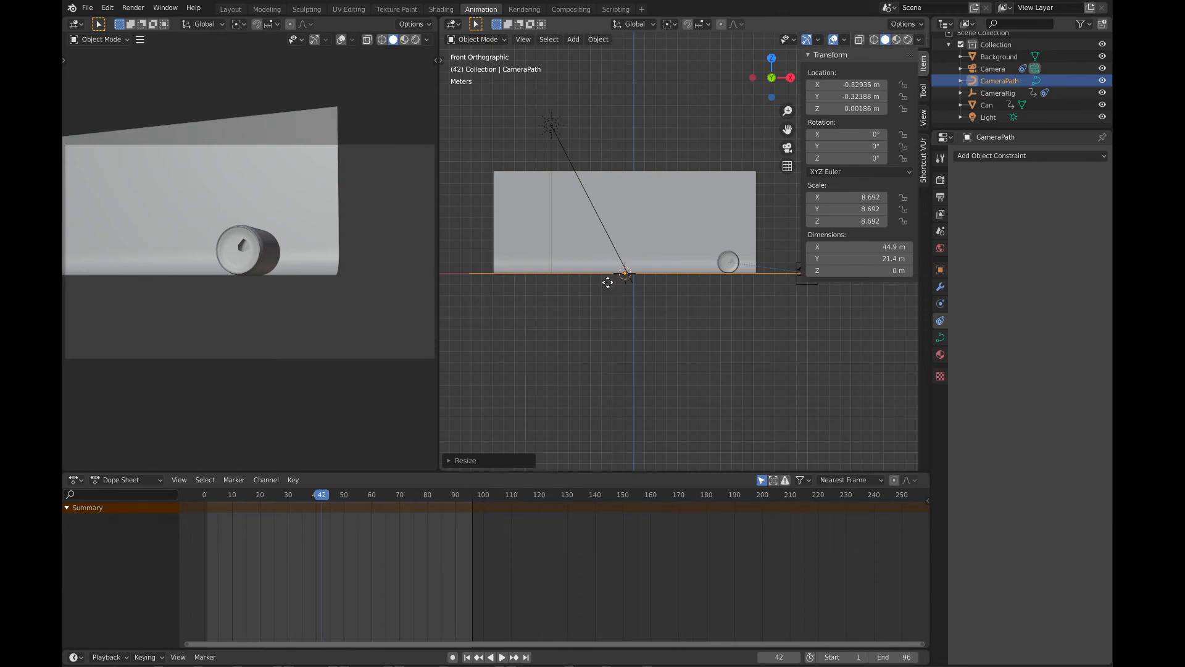
key("g")
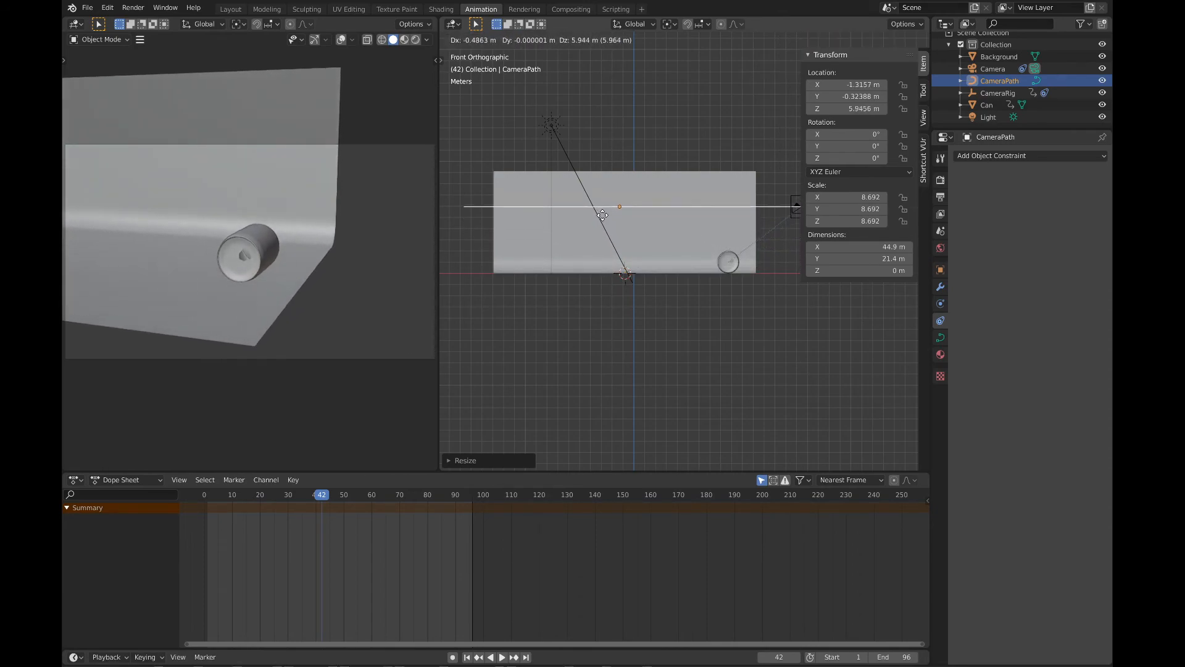
left_click(602, 213)
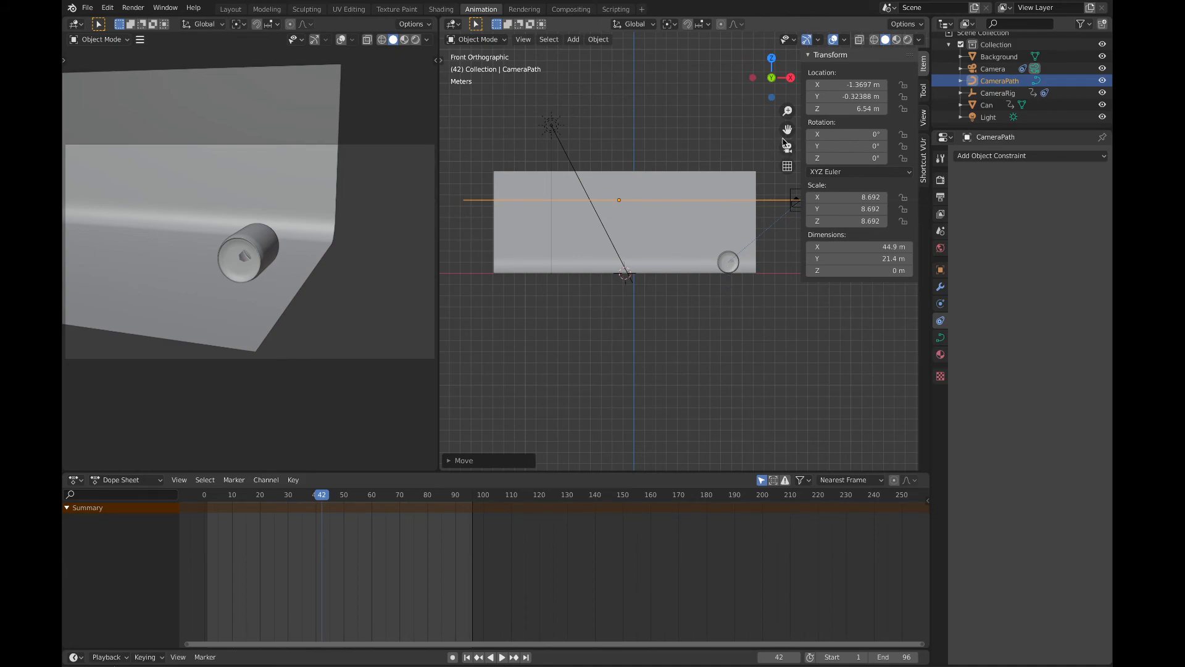
Step: Rotate the CameraPath curve about -8.12° around the global Y axis and play the animation to check the tilted camera move
left_click_drag(787, 129, 776, 270)
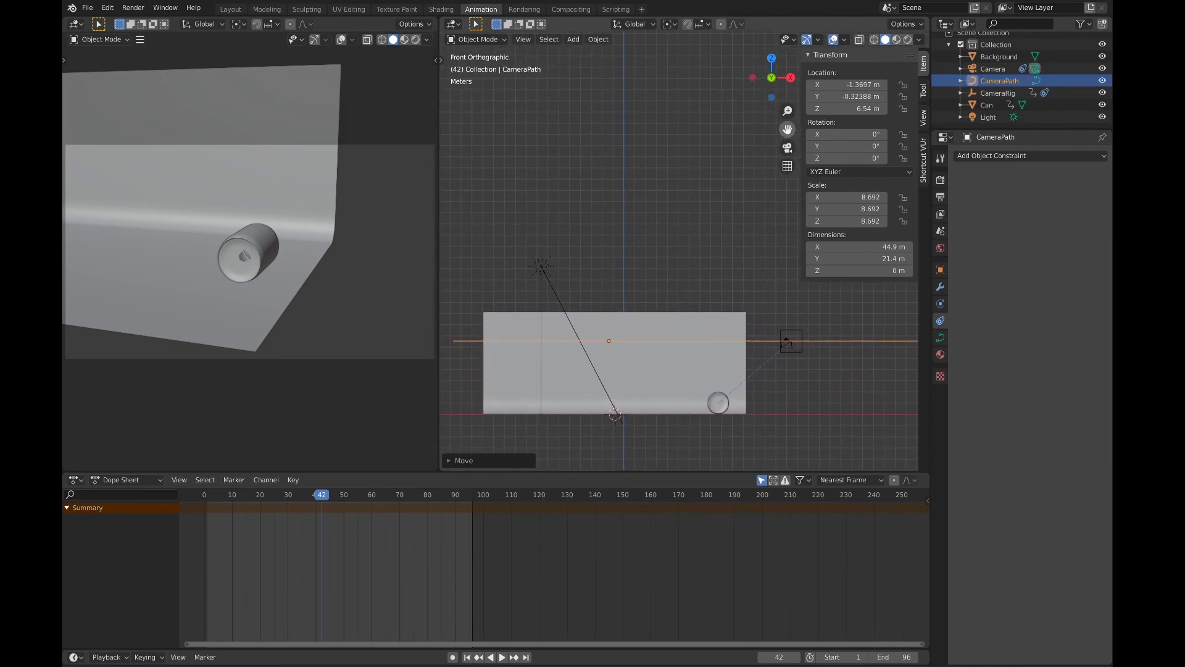
key("r")
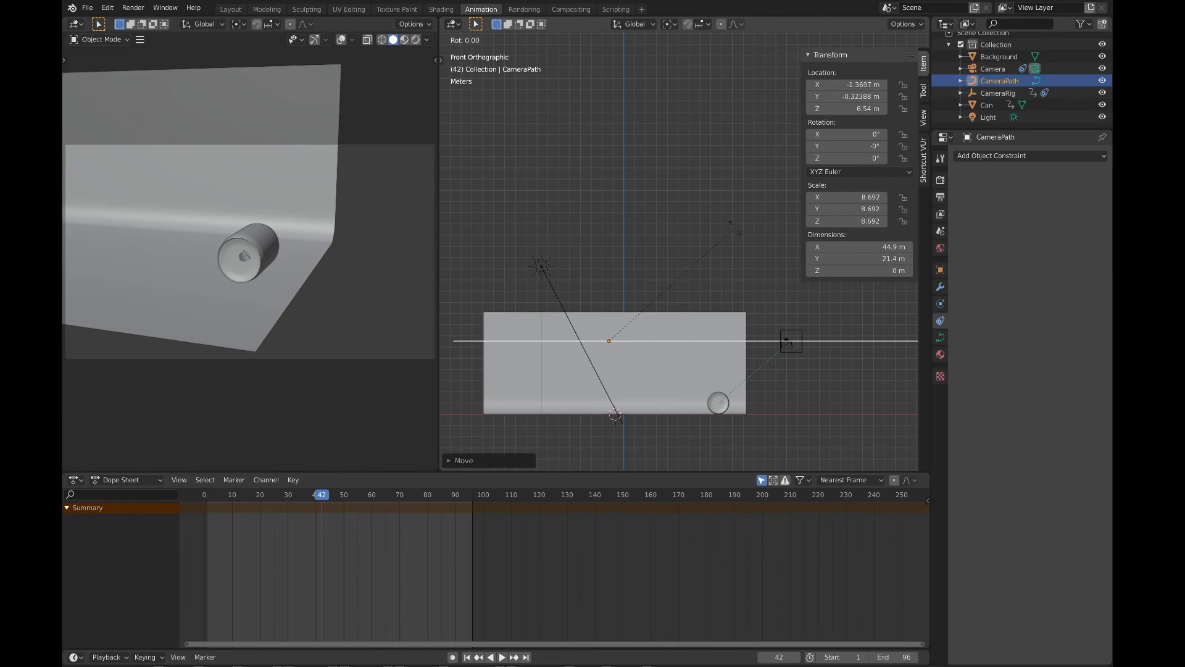
key("y")
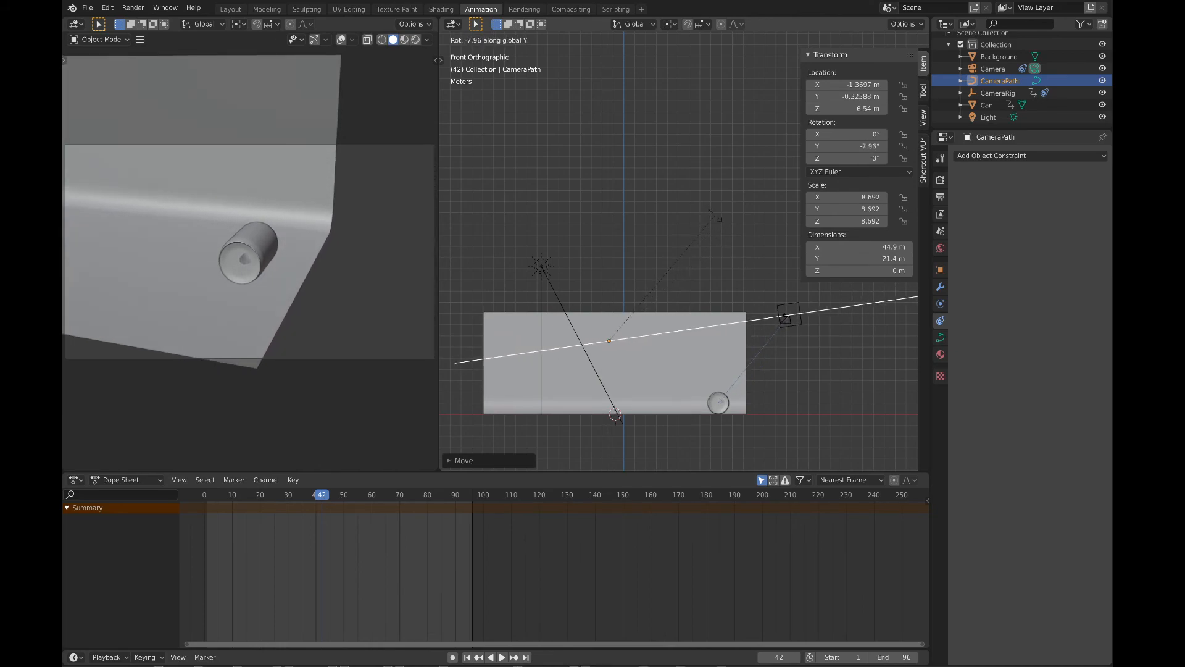
left_click(715, 219)
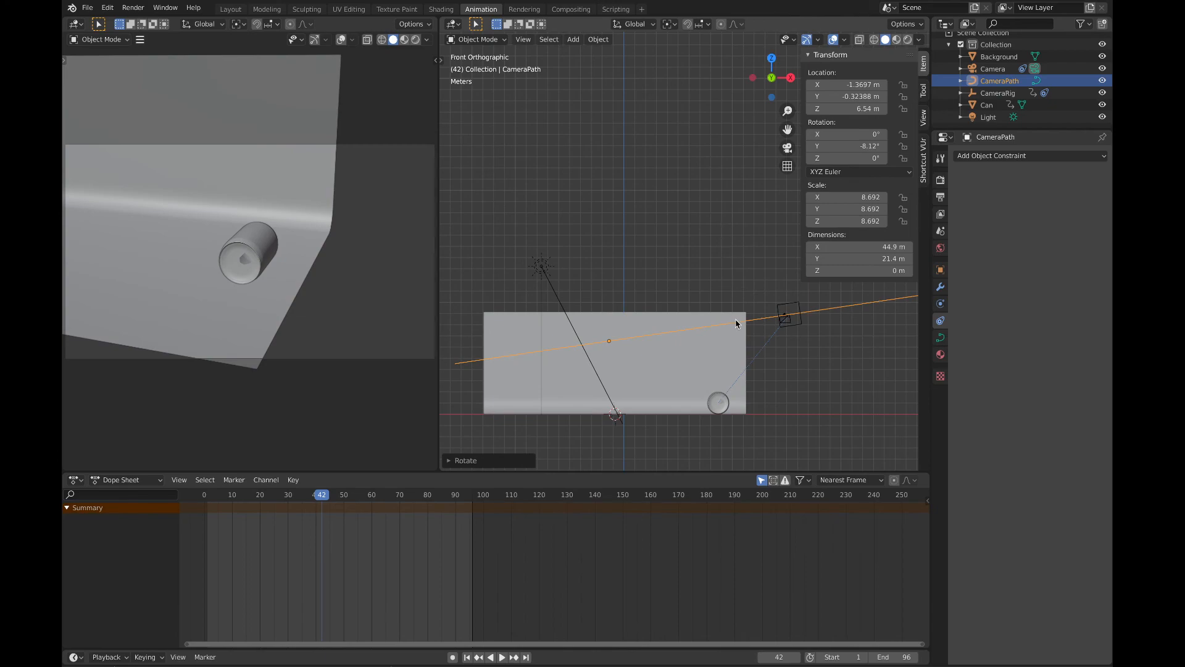
key("space")
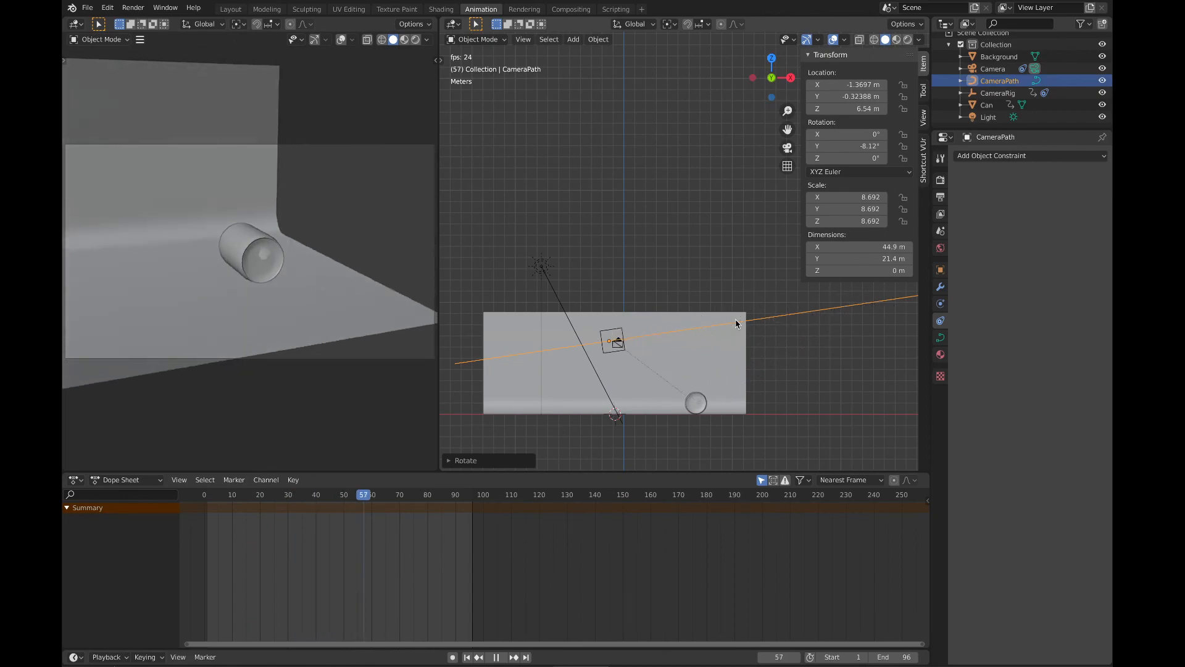
key("space")
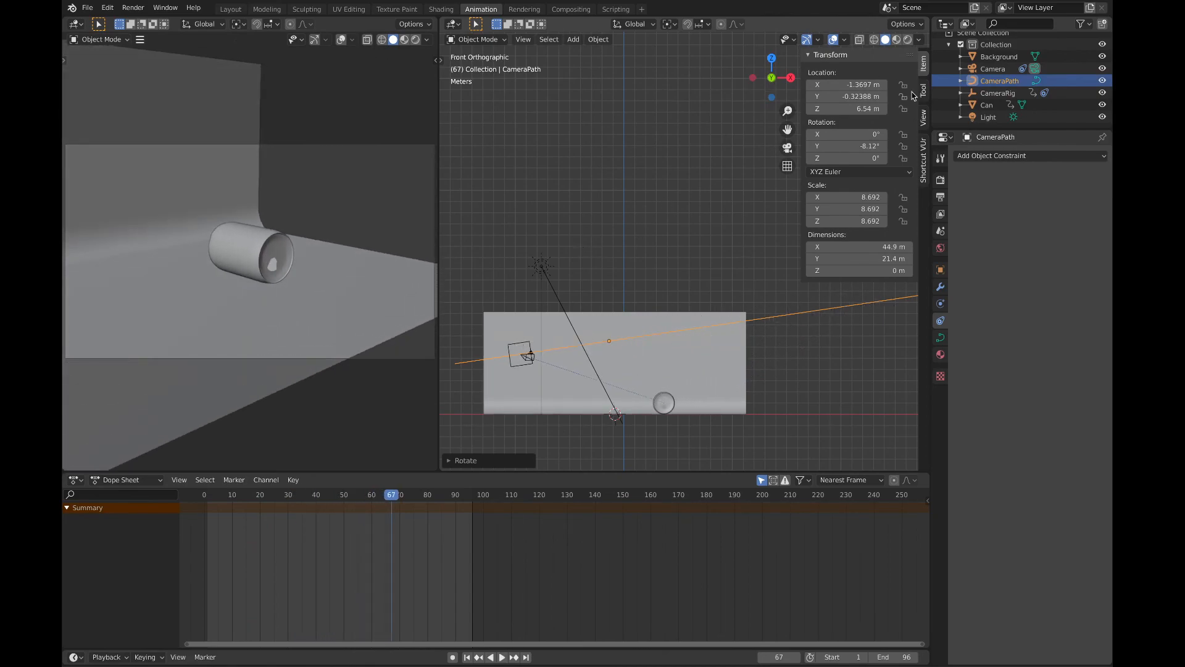
Step: Scale the Background up uniformly by about 3.88 and play the animation to check how it fills the camera view
left_click(998, 56)
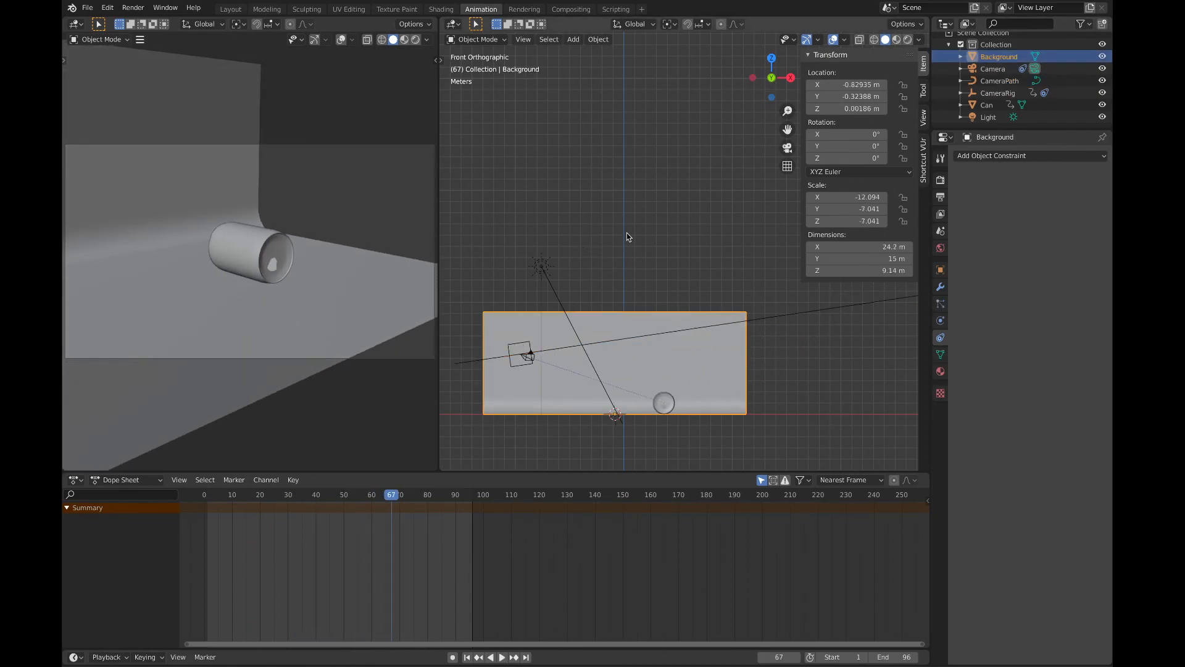
key("s")
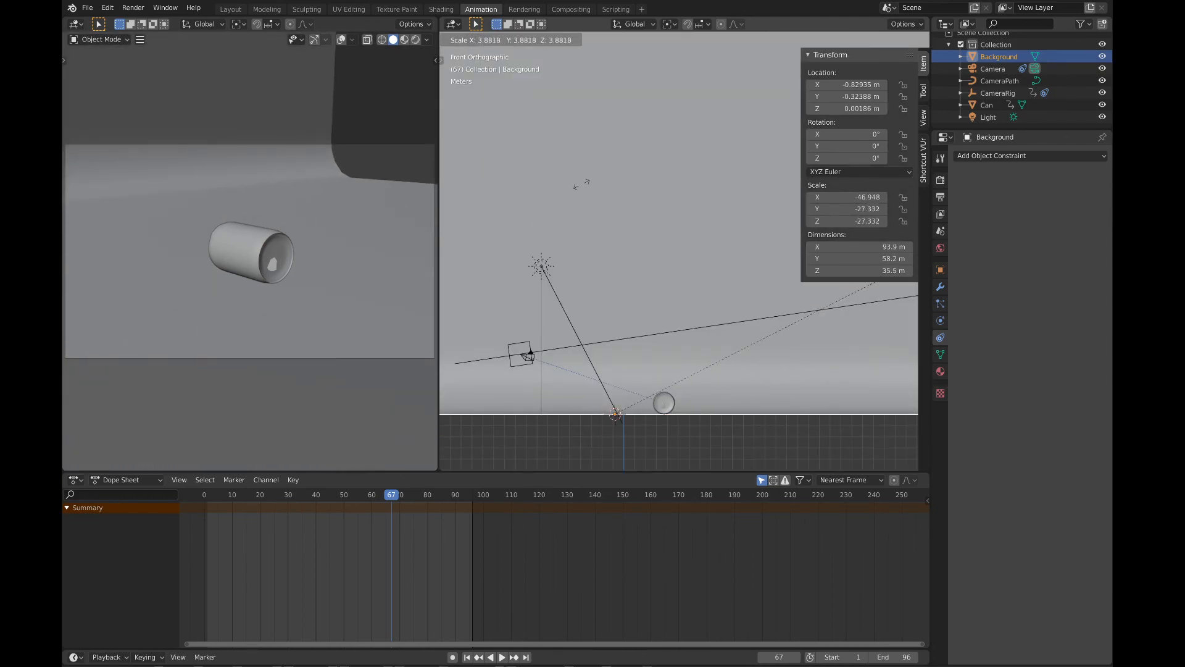
left_click(581, 184)
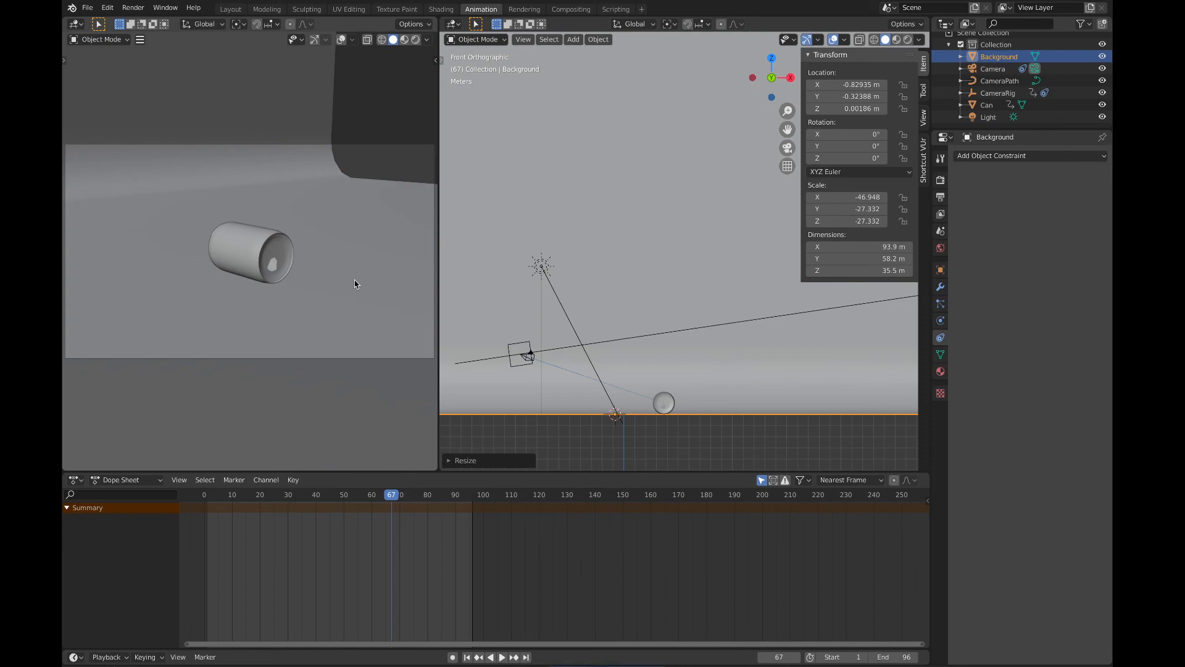
key("space")
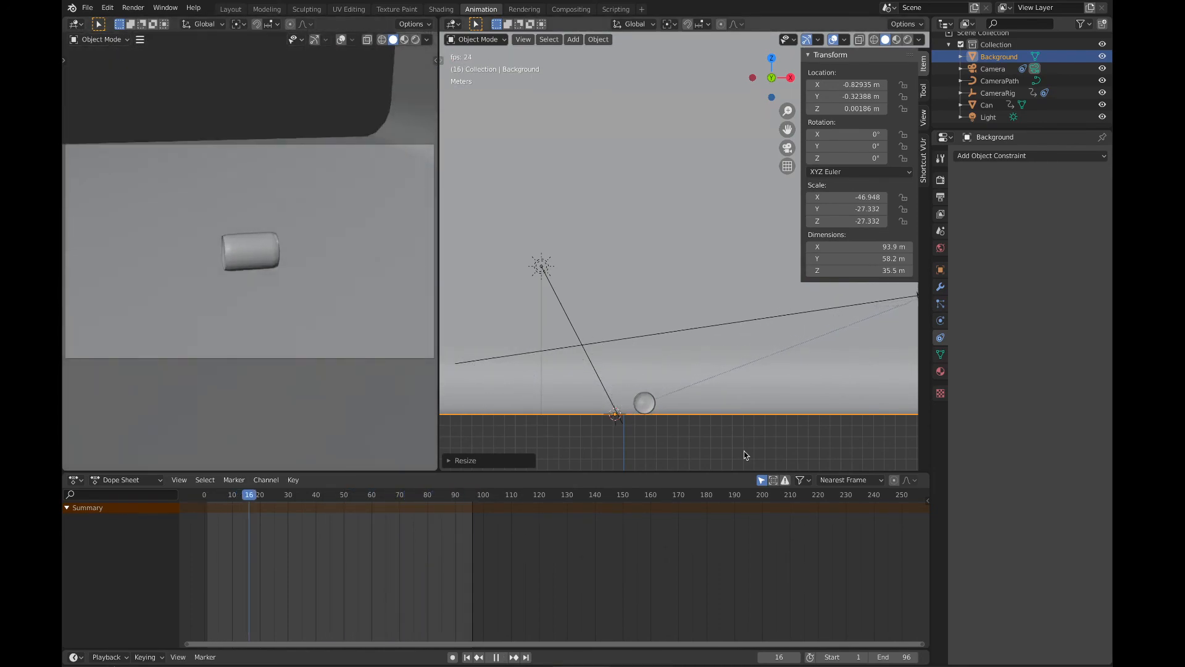
key("space")
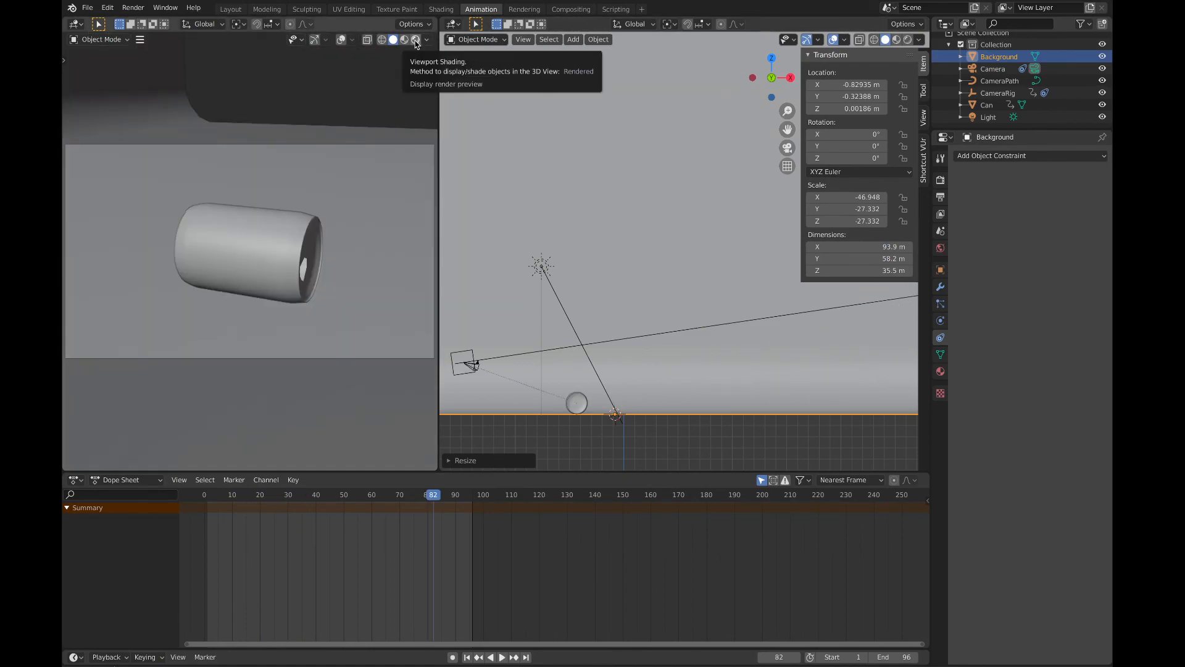
Step: Switch the camera viewport to rendered shading and start rendering the animation
left_click(416, 41)
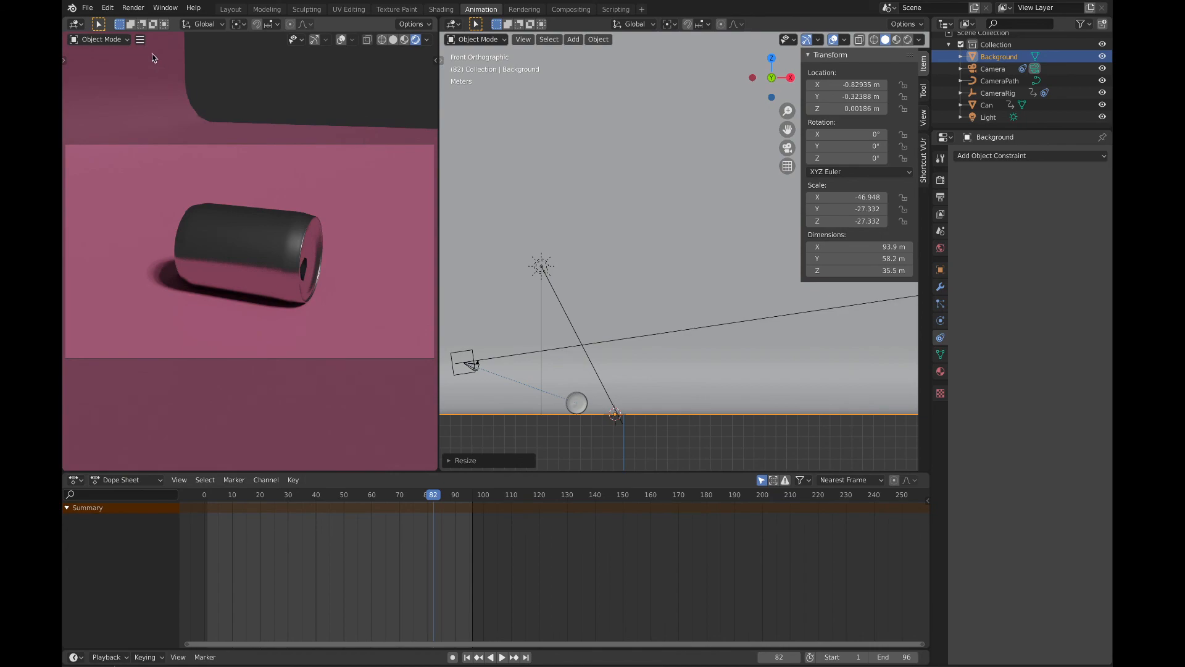
left_click(133, 8)
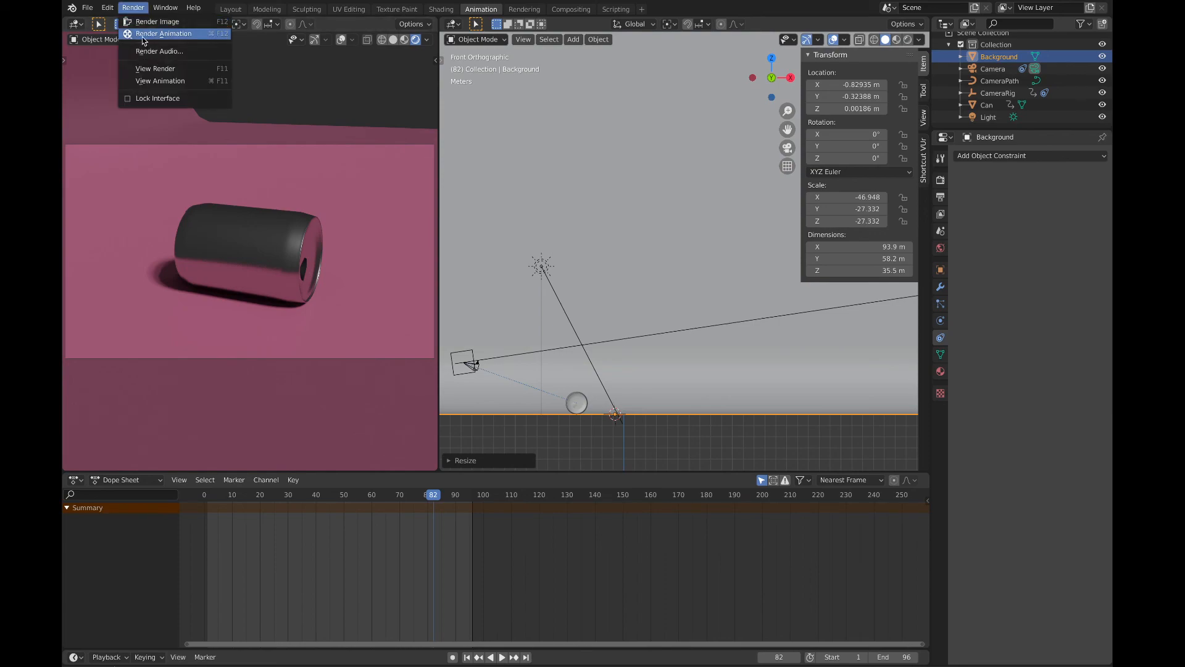
left_click(142, 36)
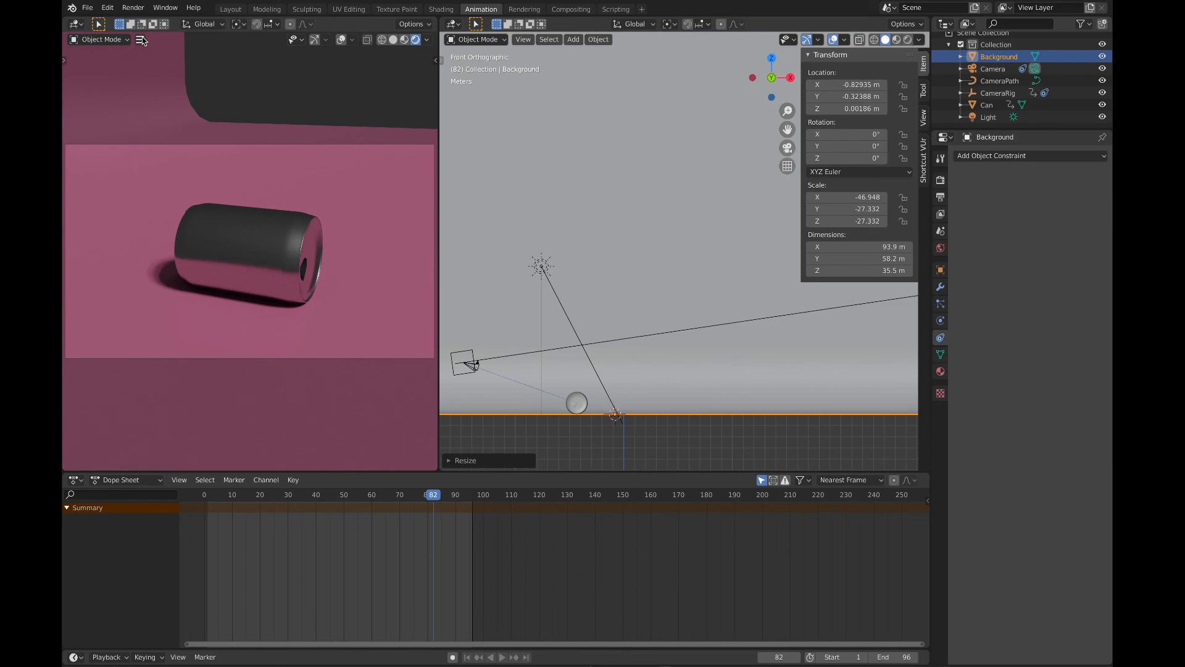